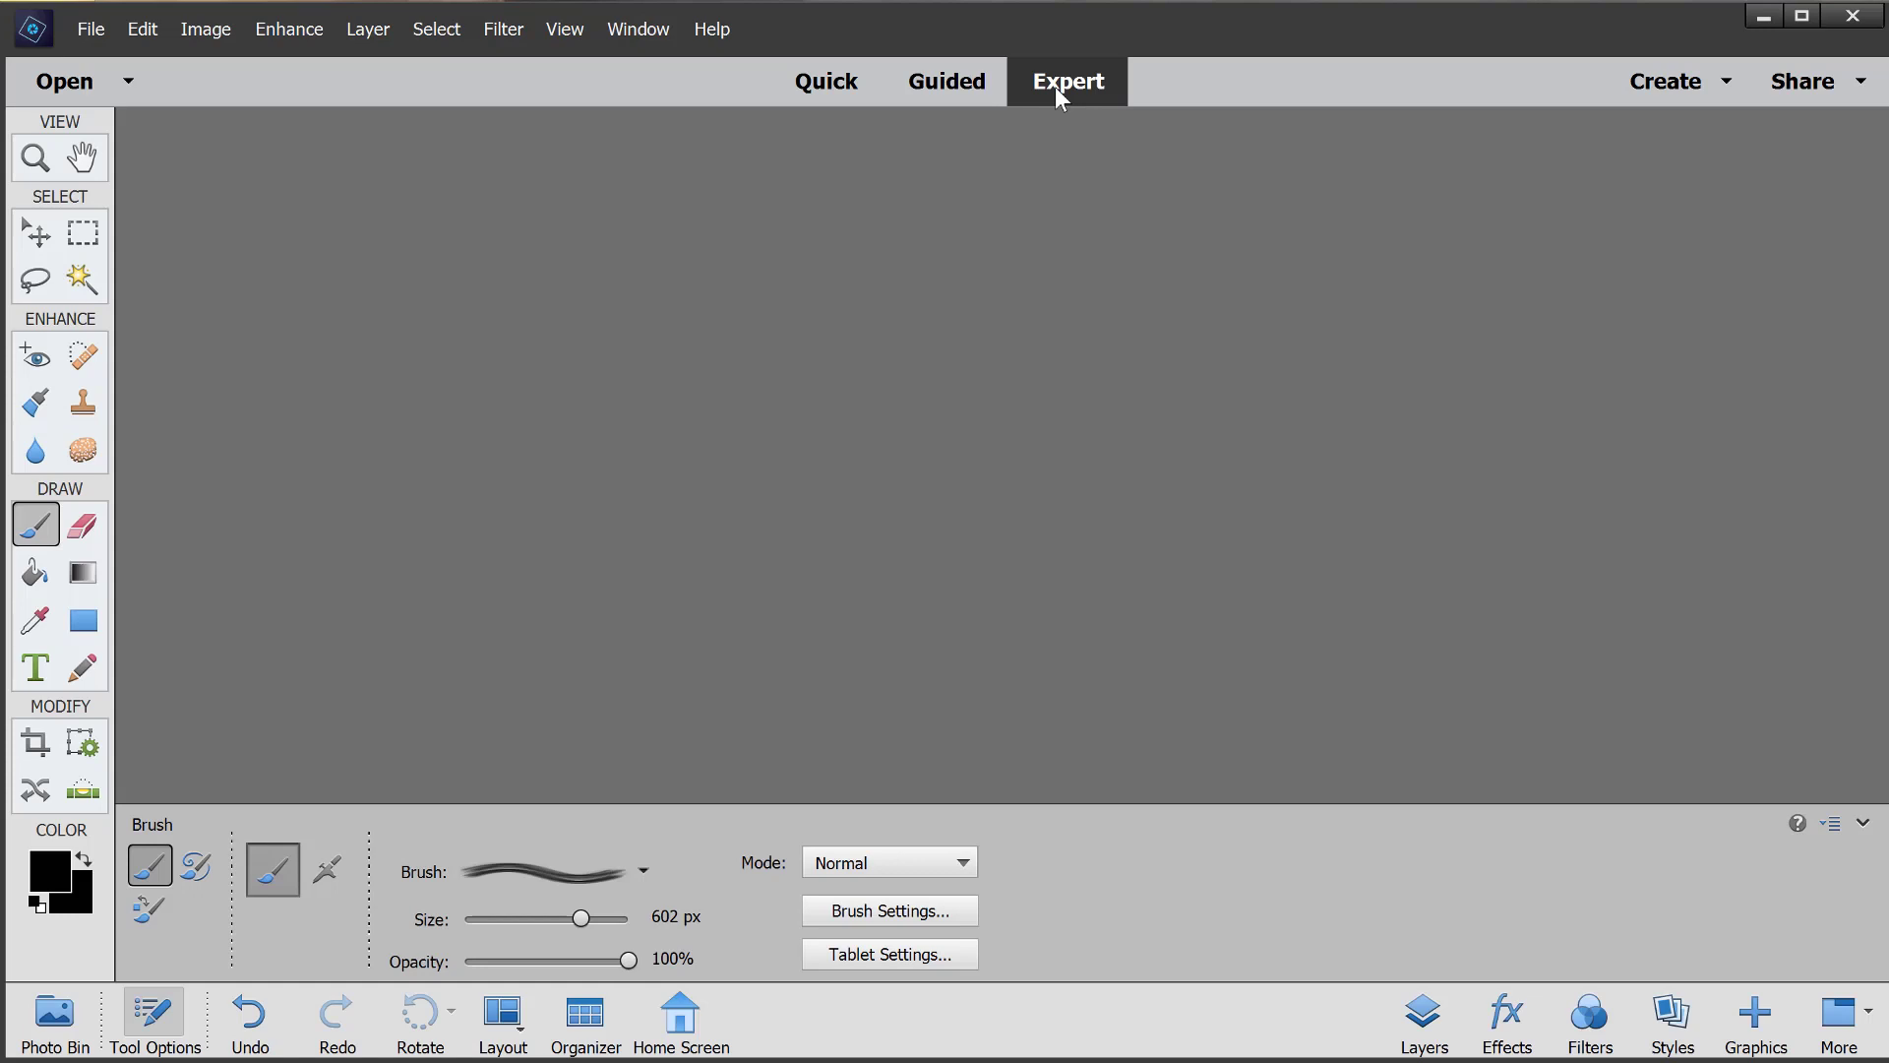
Step: Show the layers list beside the workspace and activate the Rectangular Marquee tool with its options visible
{"action": "left_click", "coordinate": [1397, 1031]}
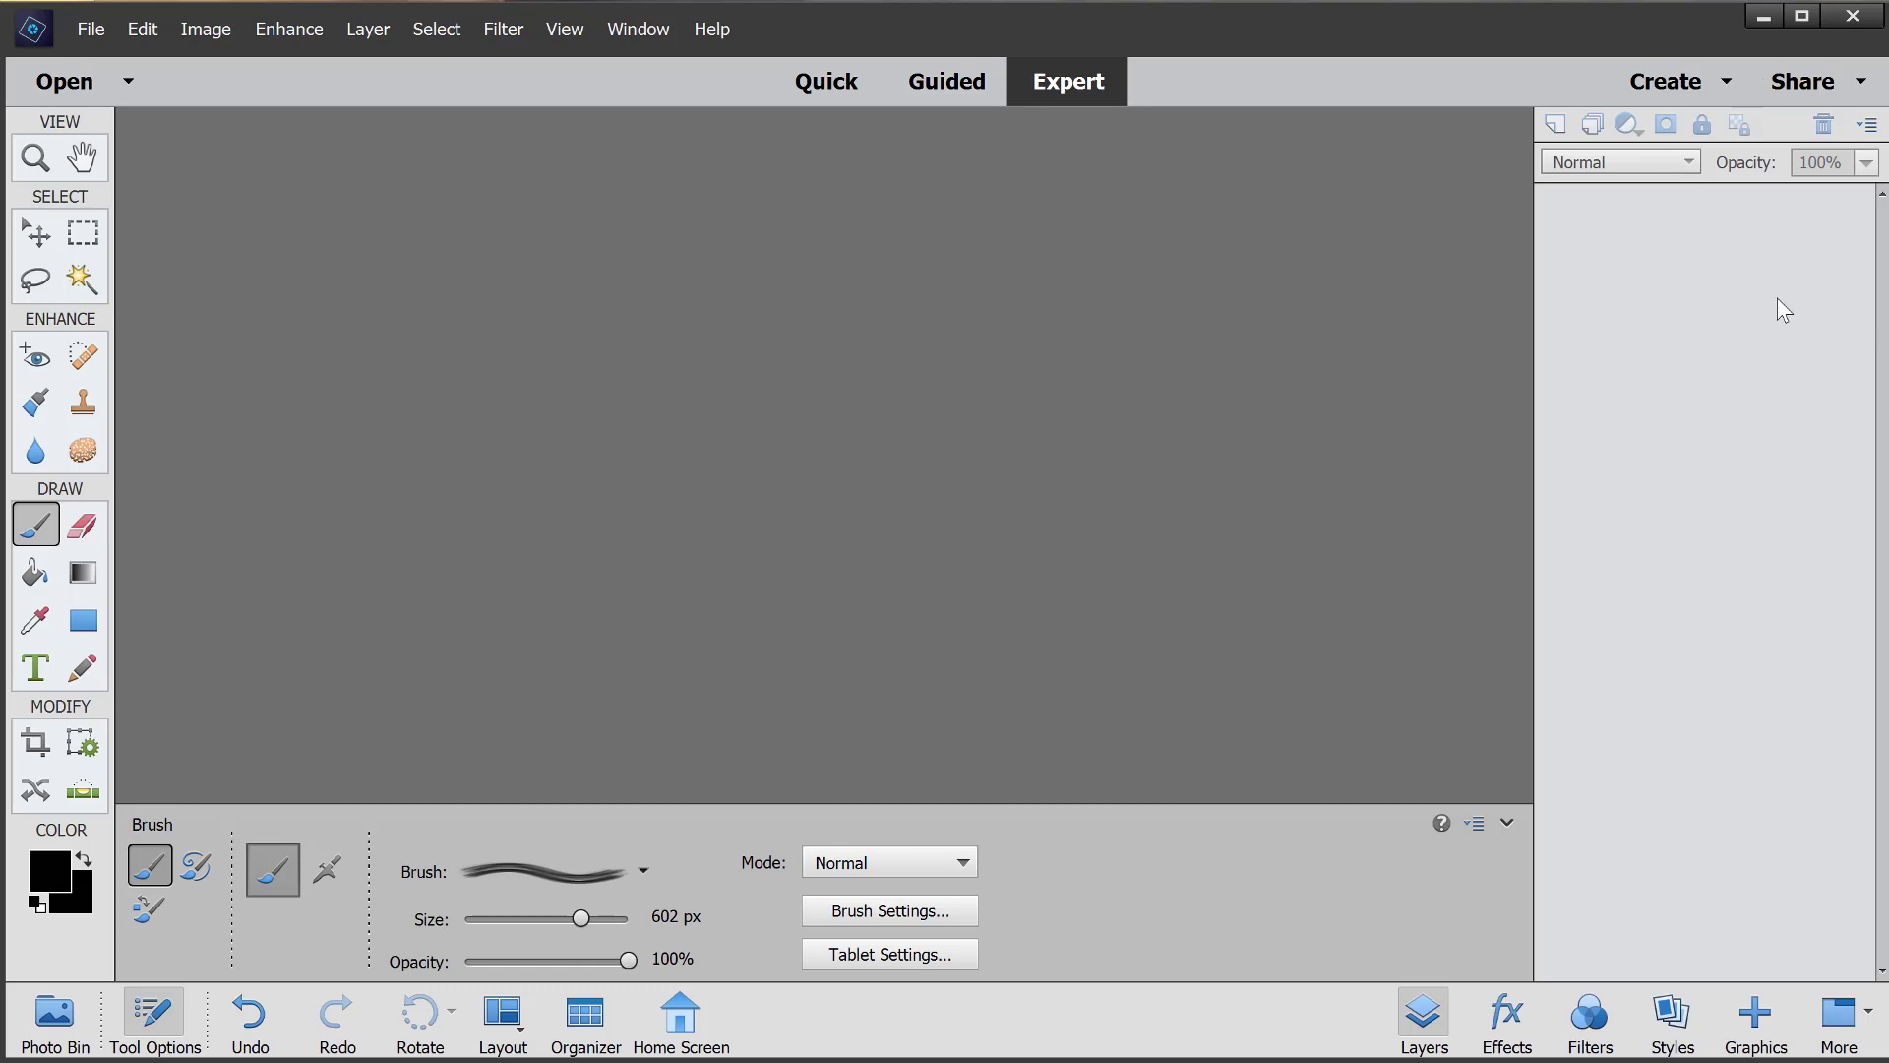
{"action": "left_click", "coordinate": [153, 1028]}
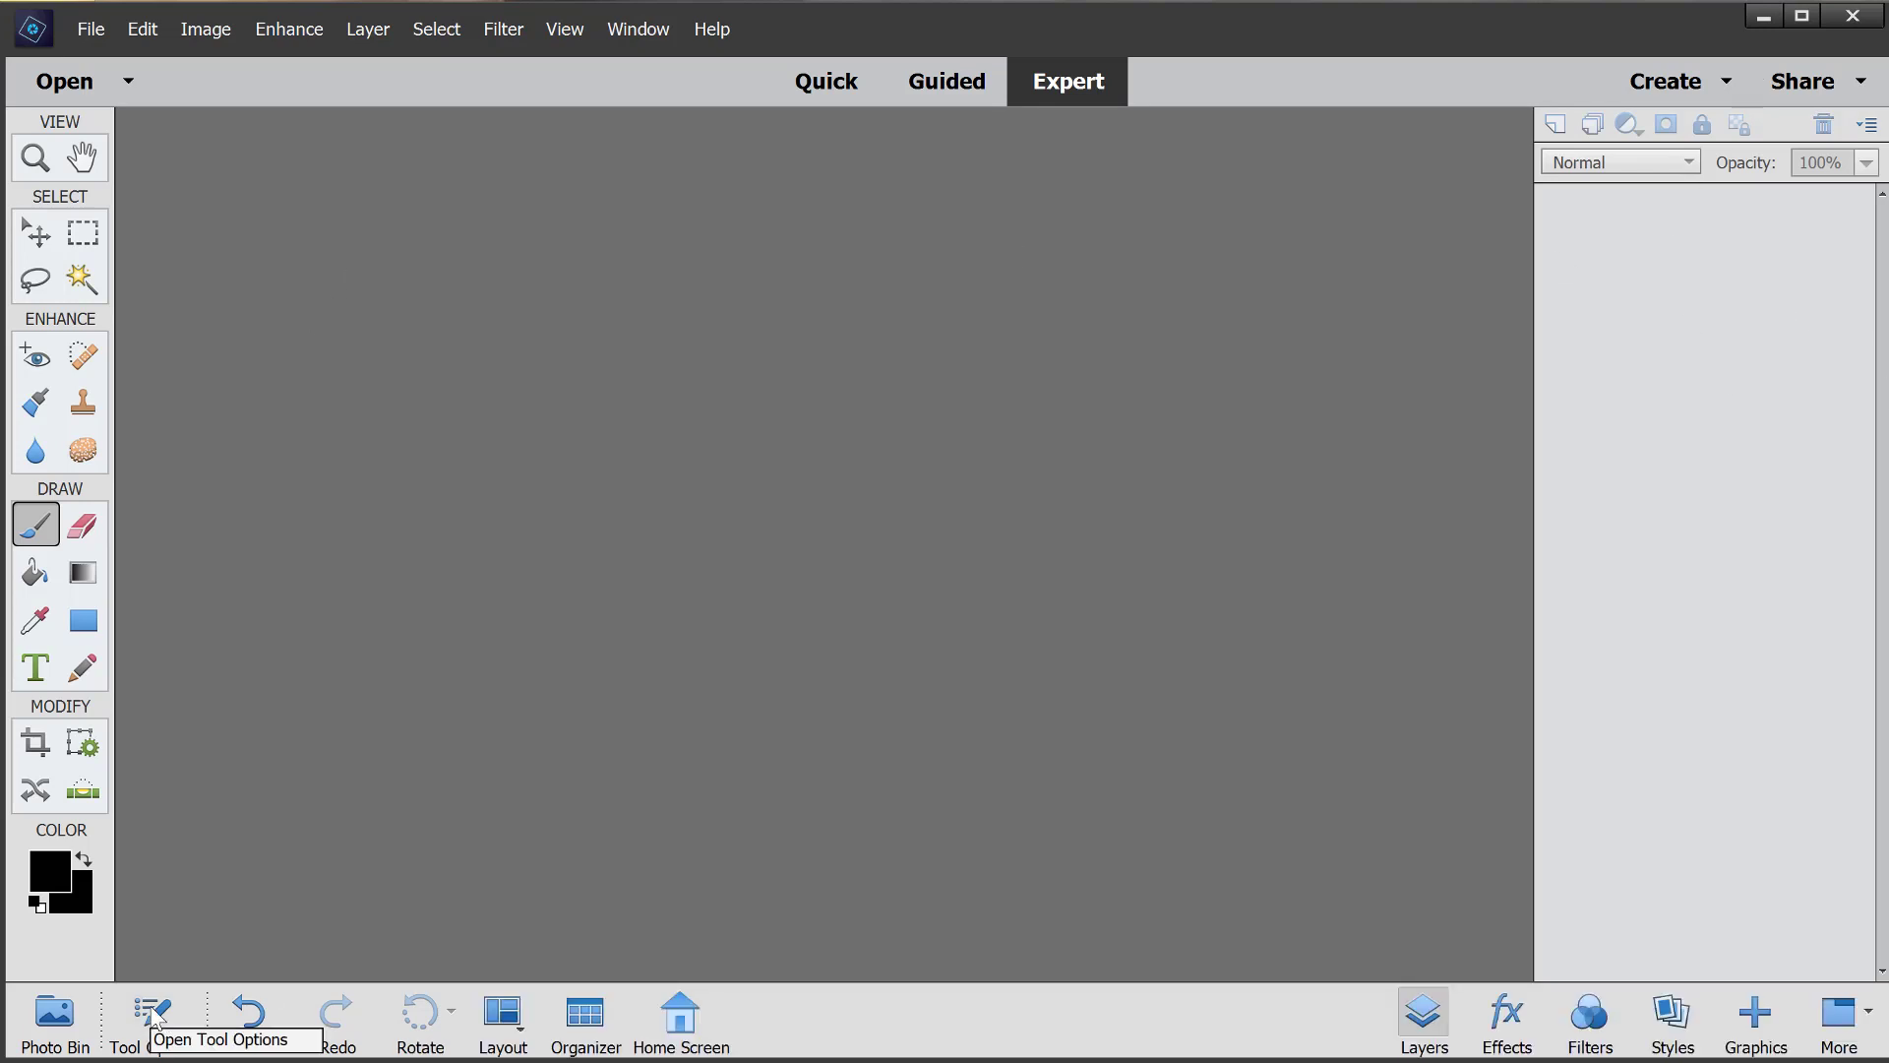
{"action": "left_click", "coordinate": [154, 1019]}
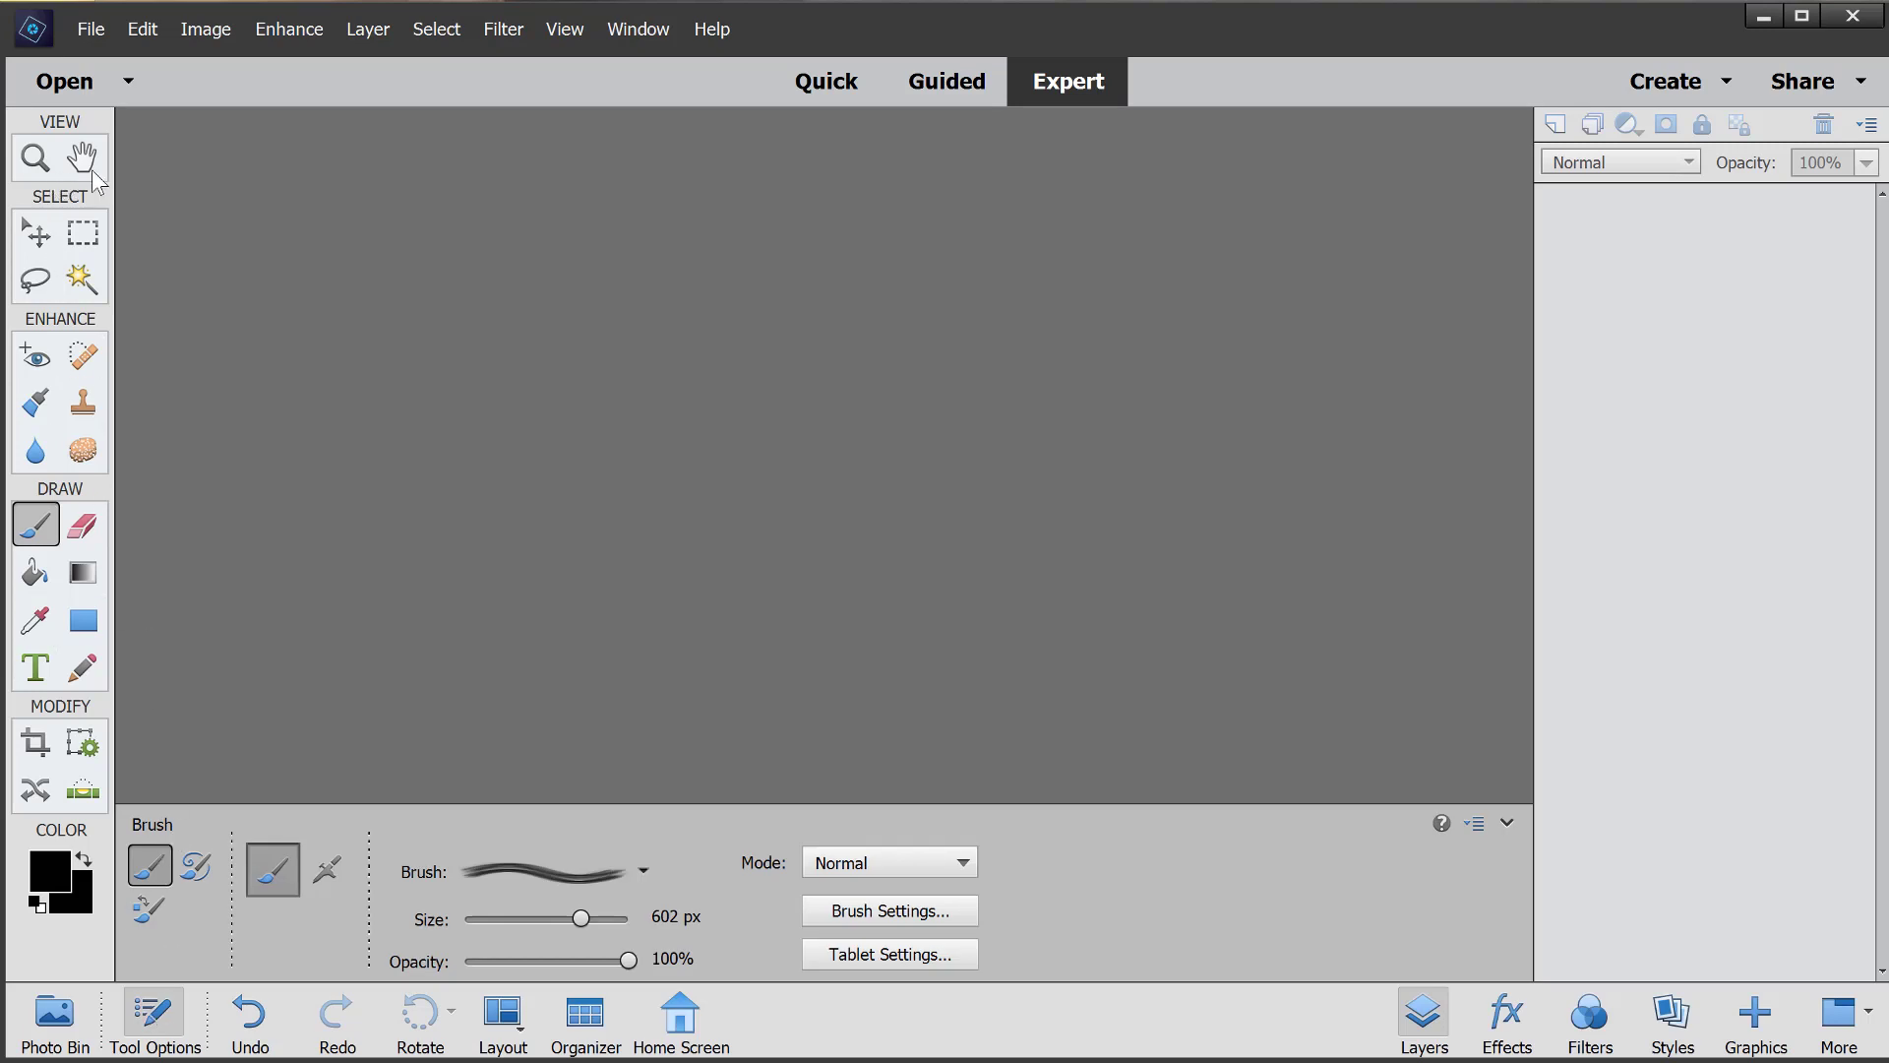
{"action": "left_click", "coordinate": [40, 232]}
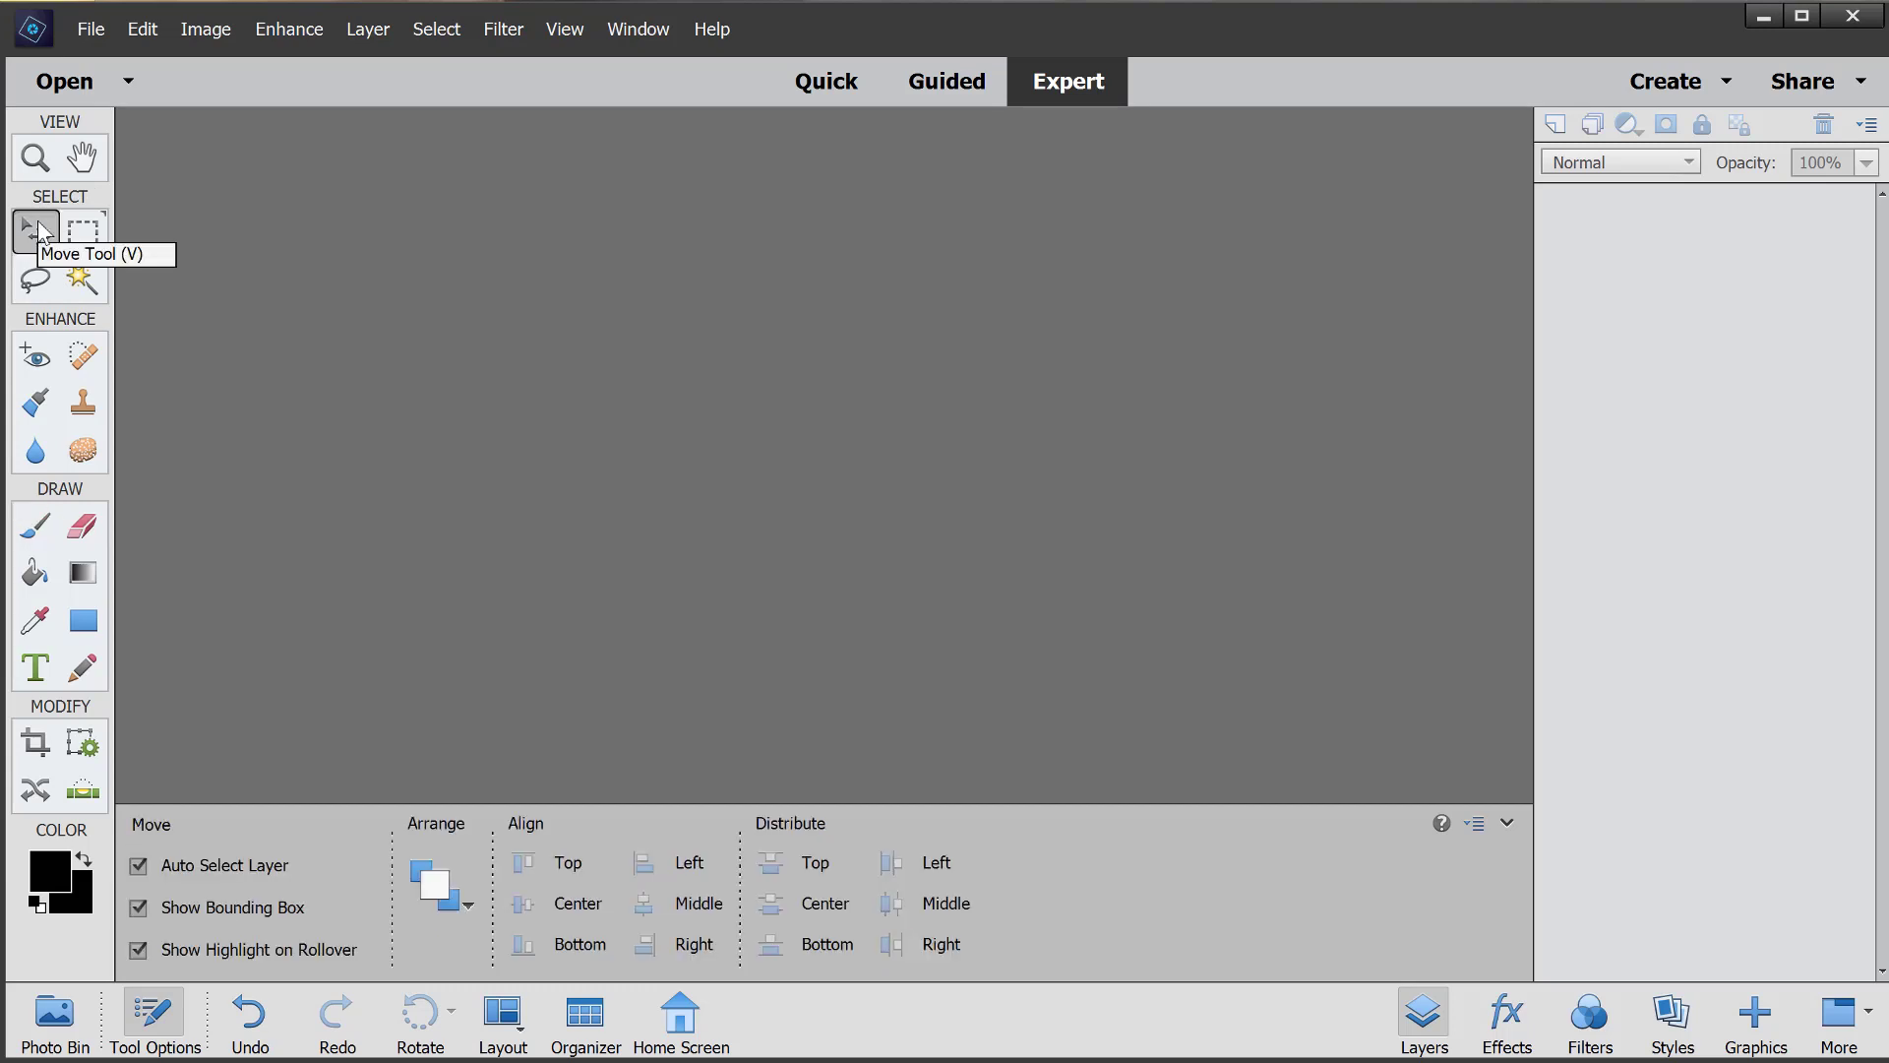
{"action": "left_click", "coordinate": [89, 247]}
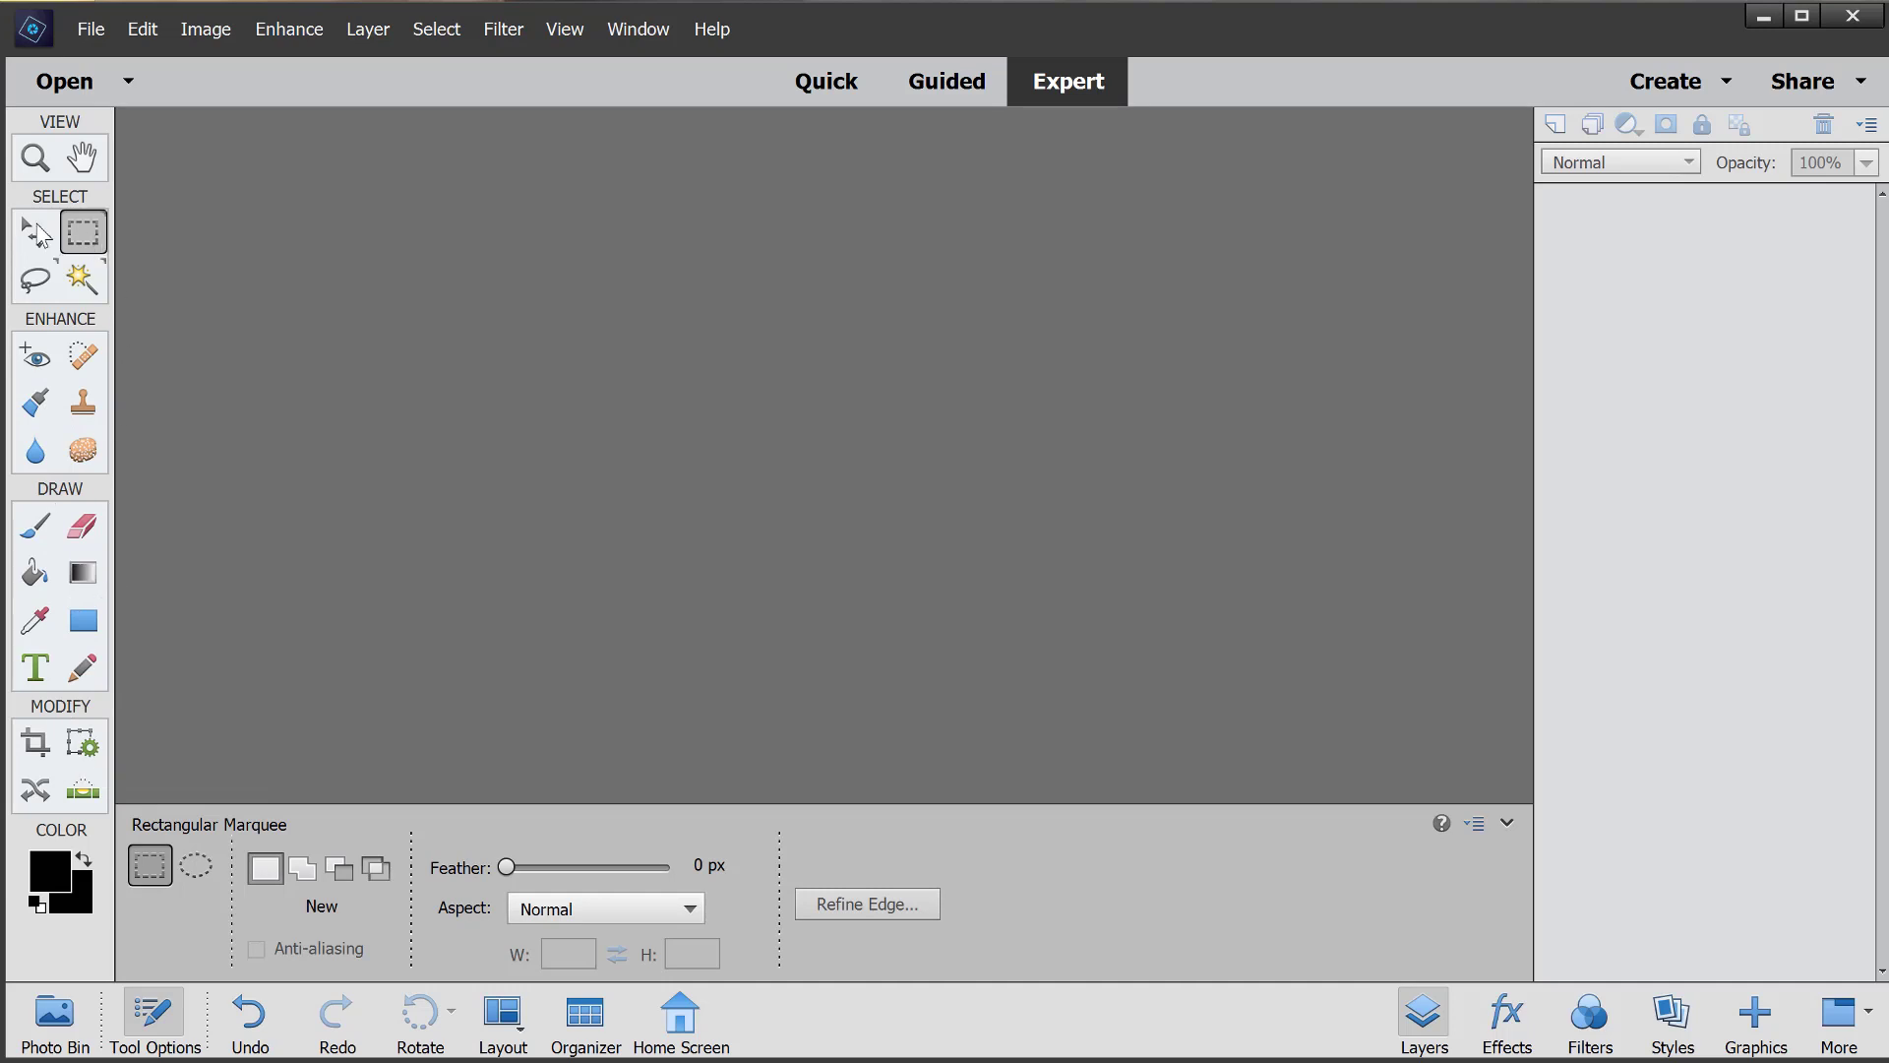
Step: Open the photo DSCF2883.JPG from the Cornerstone Content folder and reposition its floating window
{"action": "left_click", "coordinate": [88, 30]}
{"action": "left_click", "coordinate": [105, 85]}
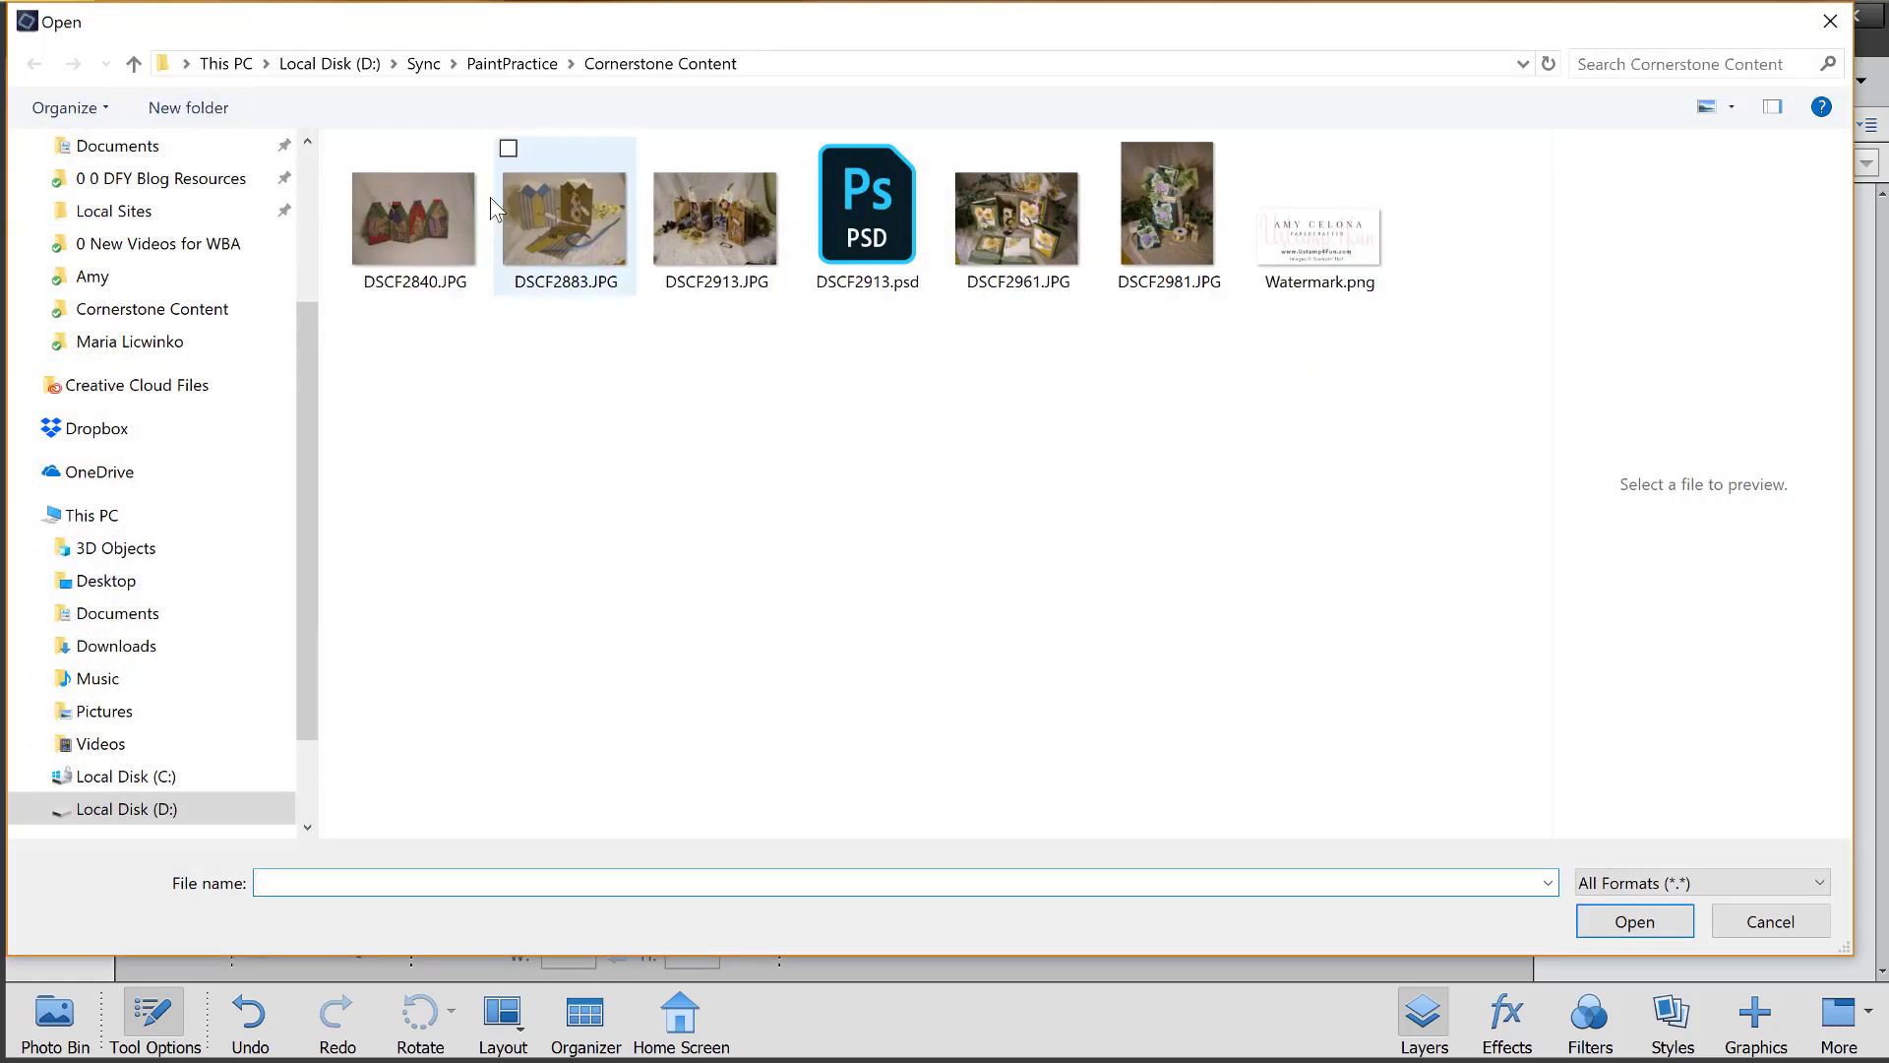
{"action": "left_click", "coordinate": [576, 208]}
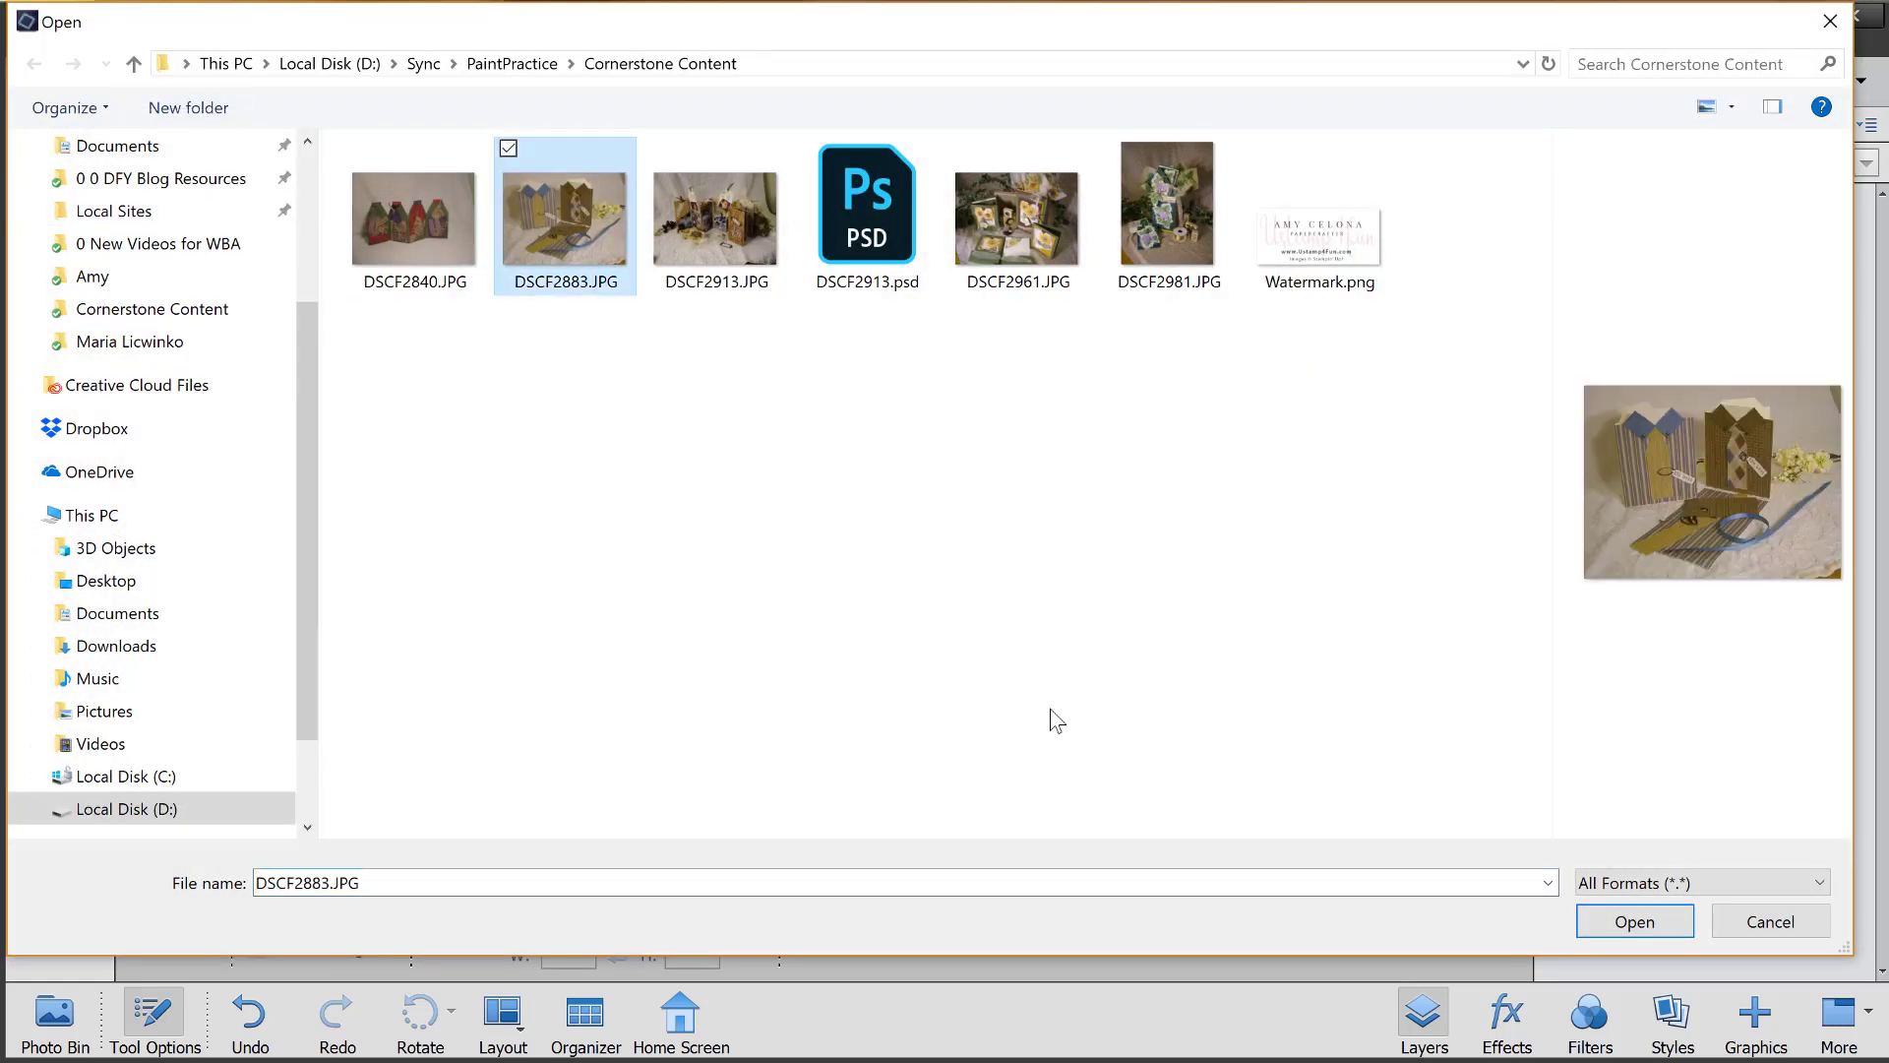
{"action": "left_click", "coordinate": [1653, 922]}
{"action": "left_click_drag", "start_coordinate": [694, 168], "coordinate": [741, 150]}
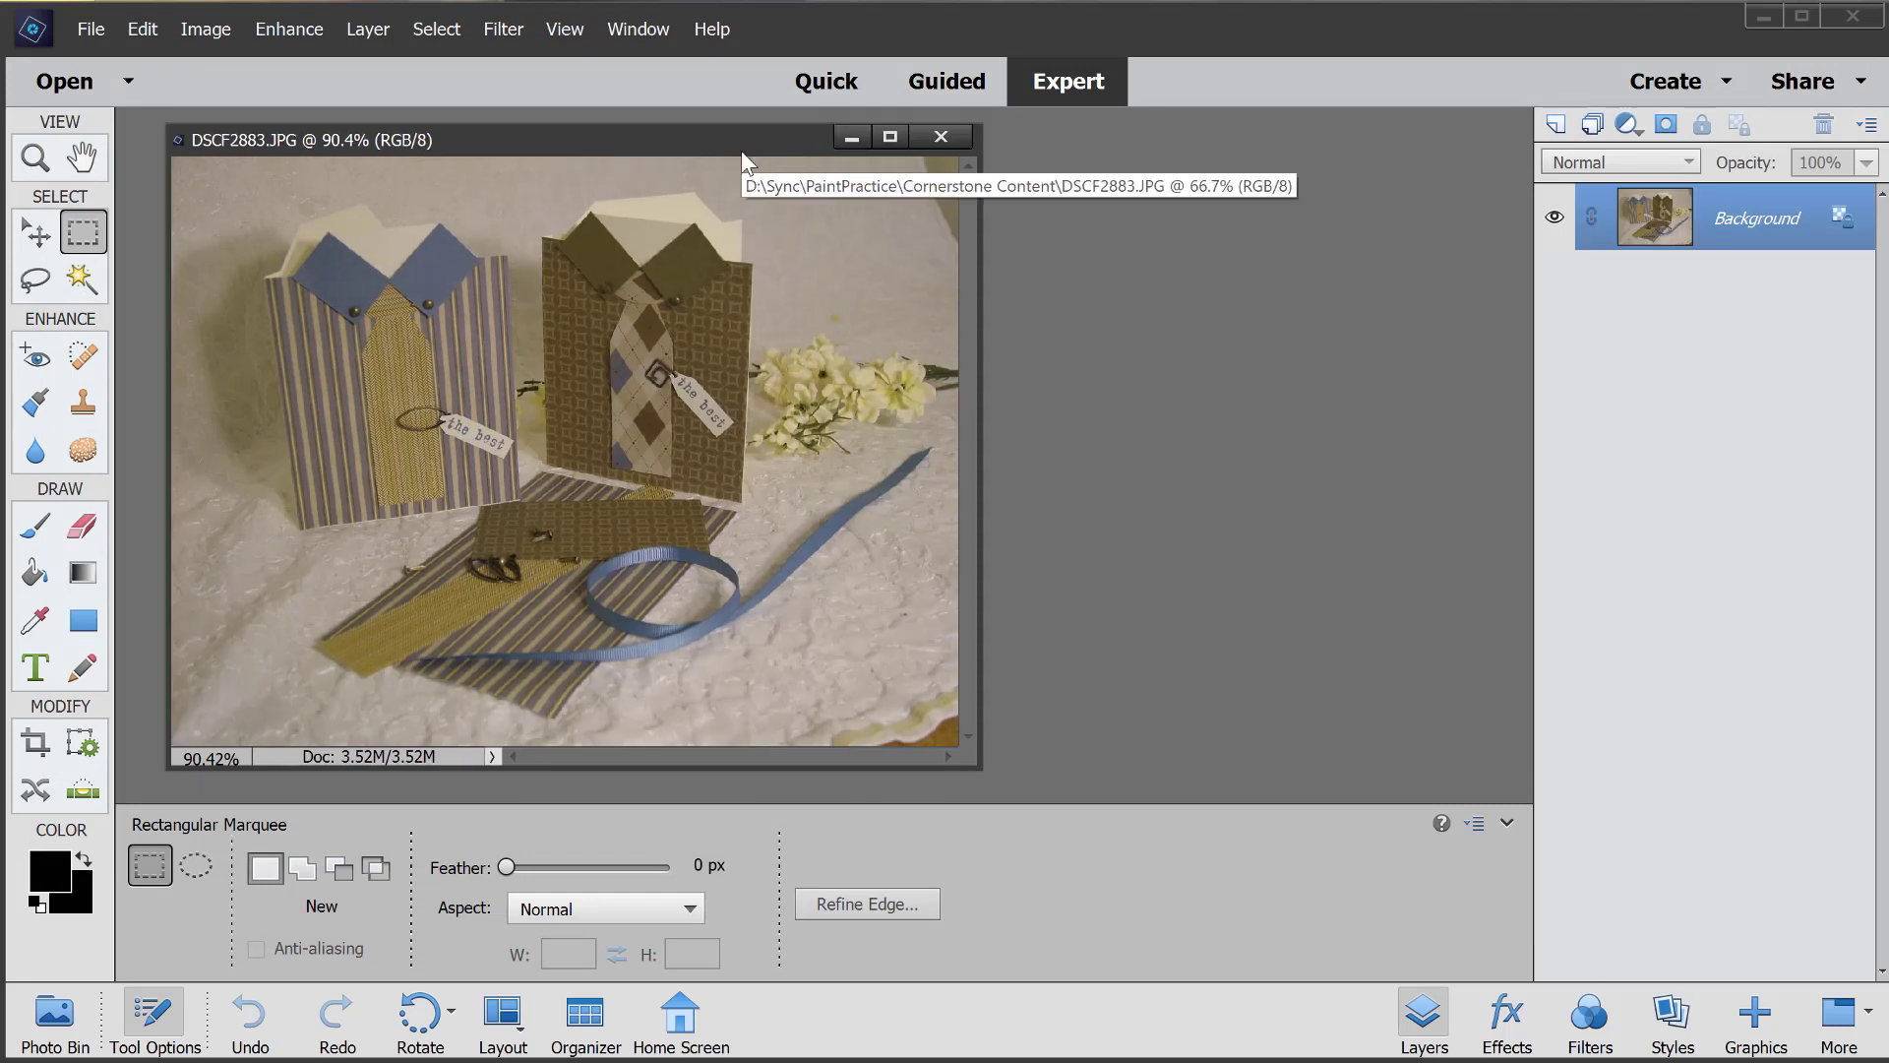
Step: Duplicate the open photo under the name Mens-Shirt-Card-Template
{"action": "left_click", "coordinate": [91, 32]}
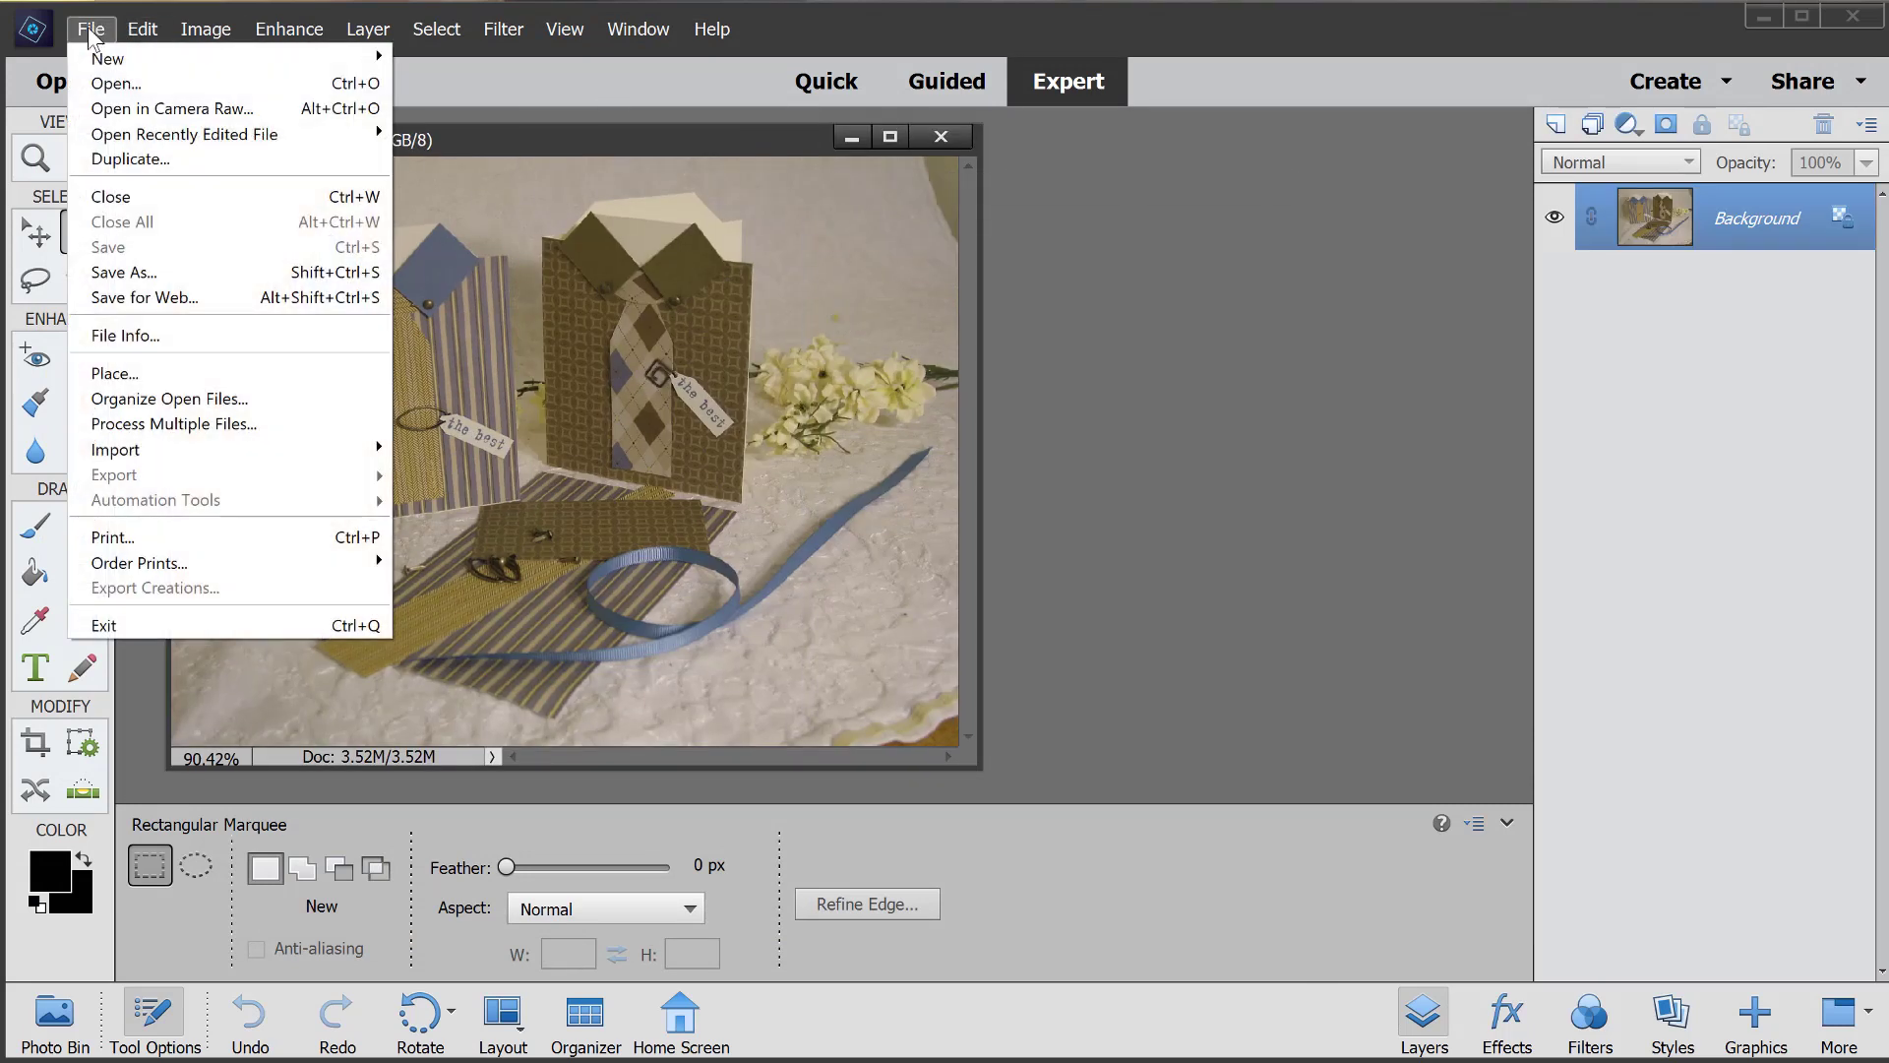
{"action": "left_click", "coordinate": [128, 158]}
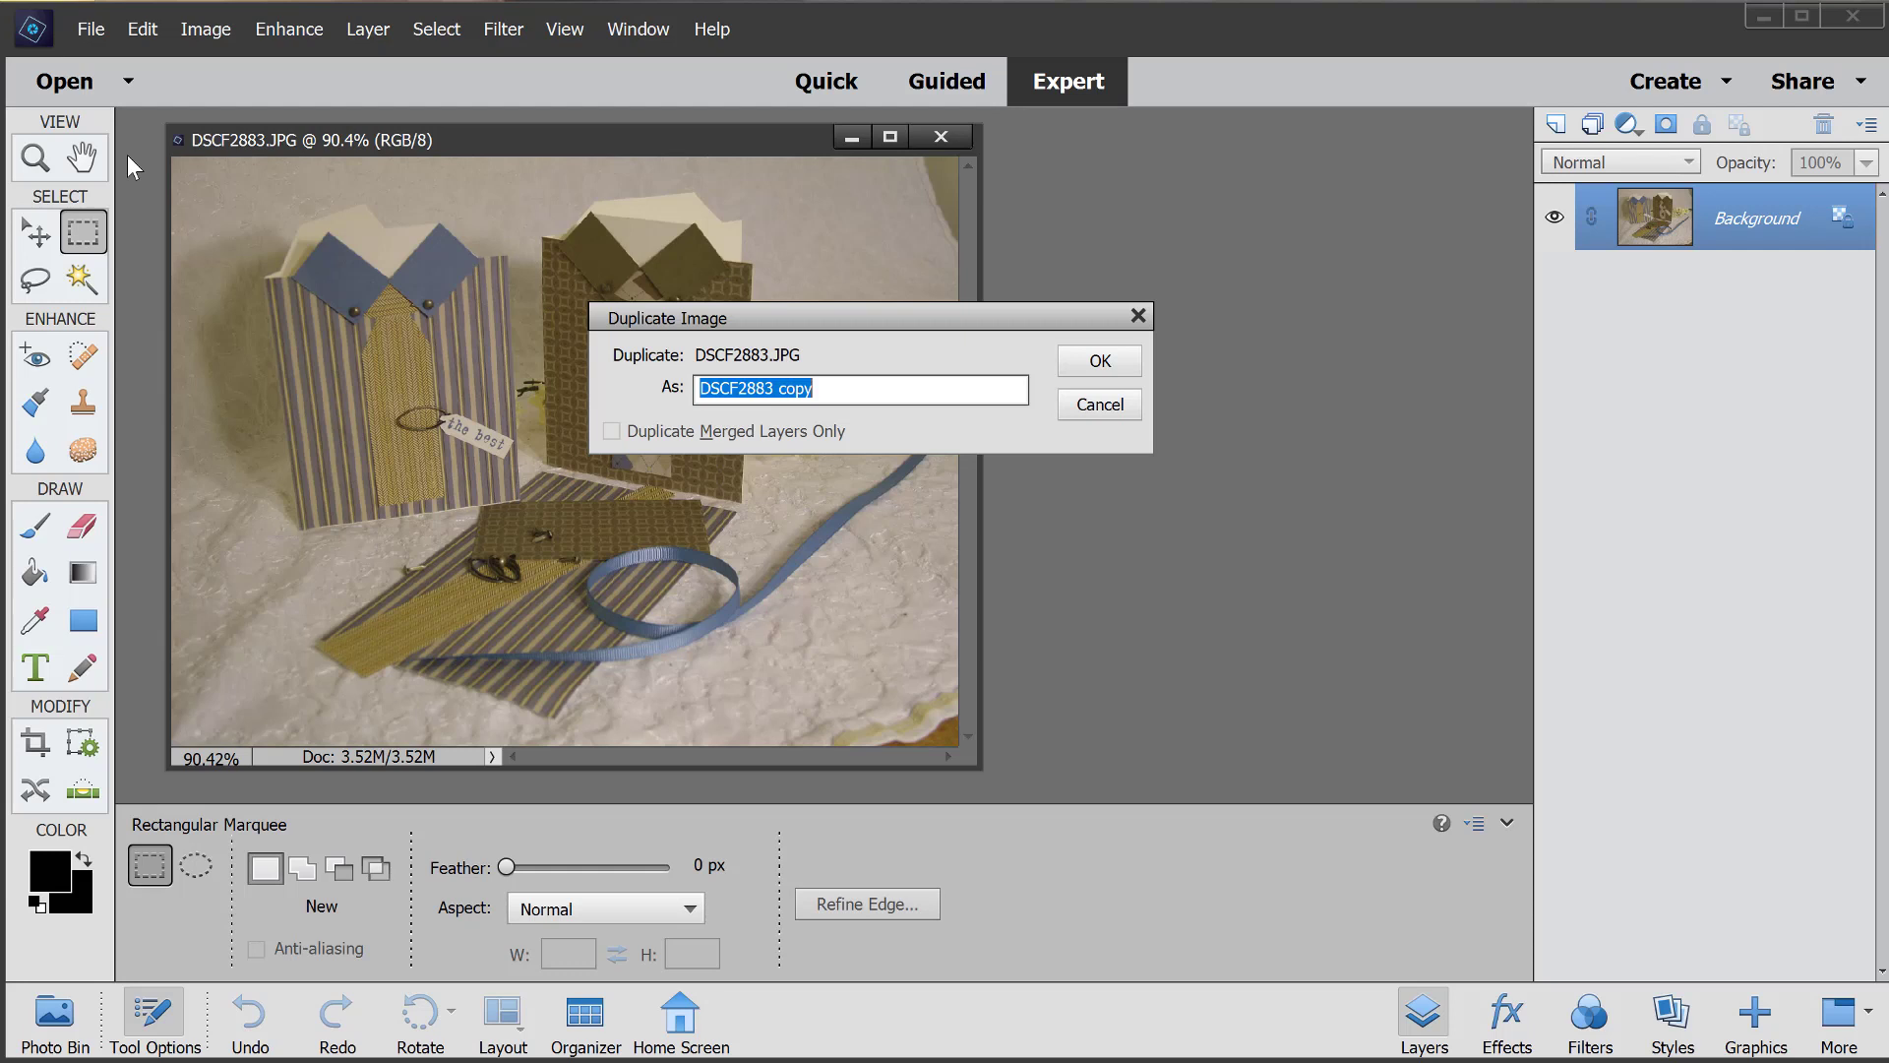
{"action": "type", "text": "Mens"}
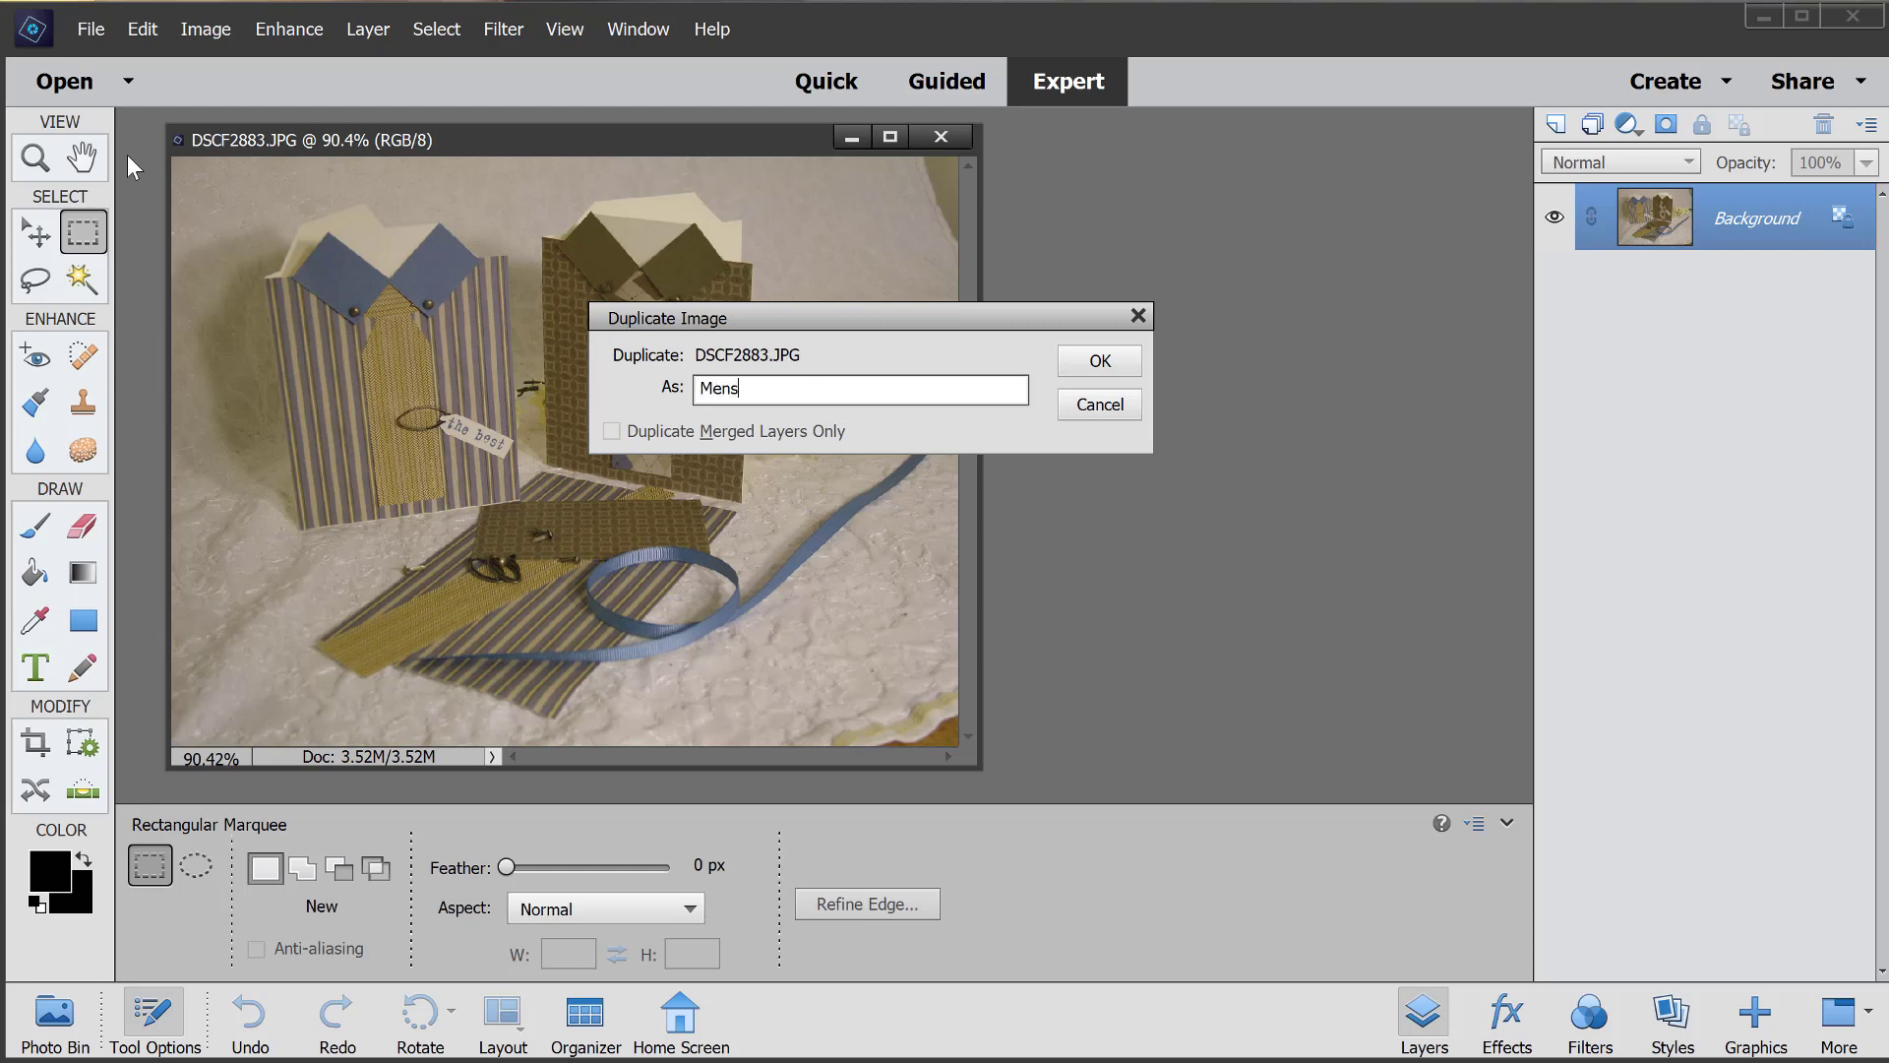
{"action": "type", "text": "-Shirt-Card-Template"}
{"action": "left_click", "coordinate": [1122, 361]}
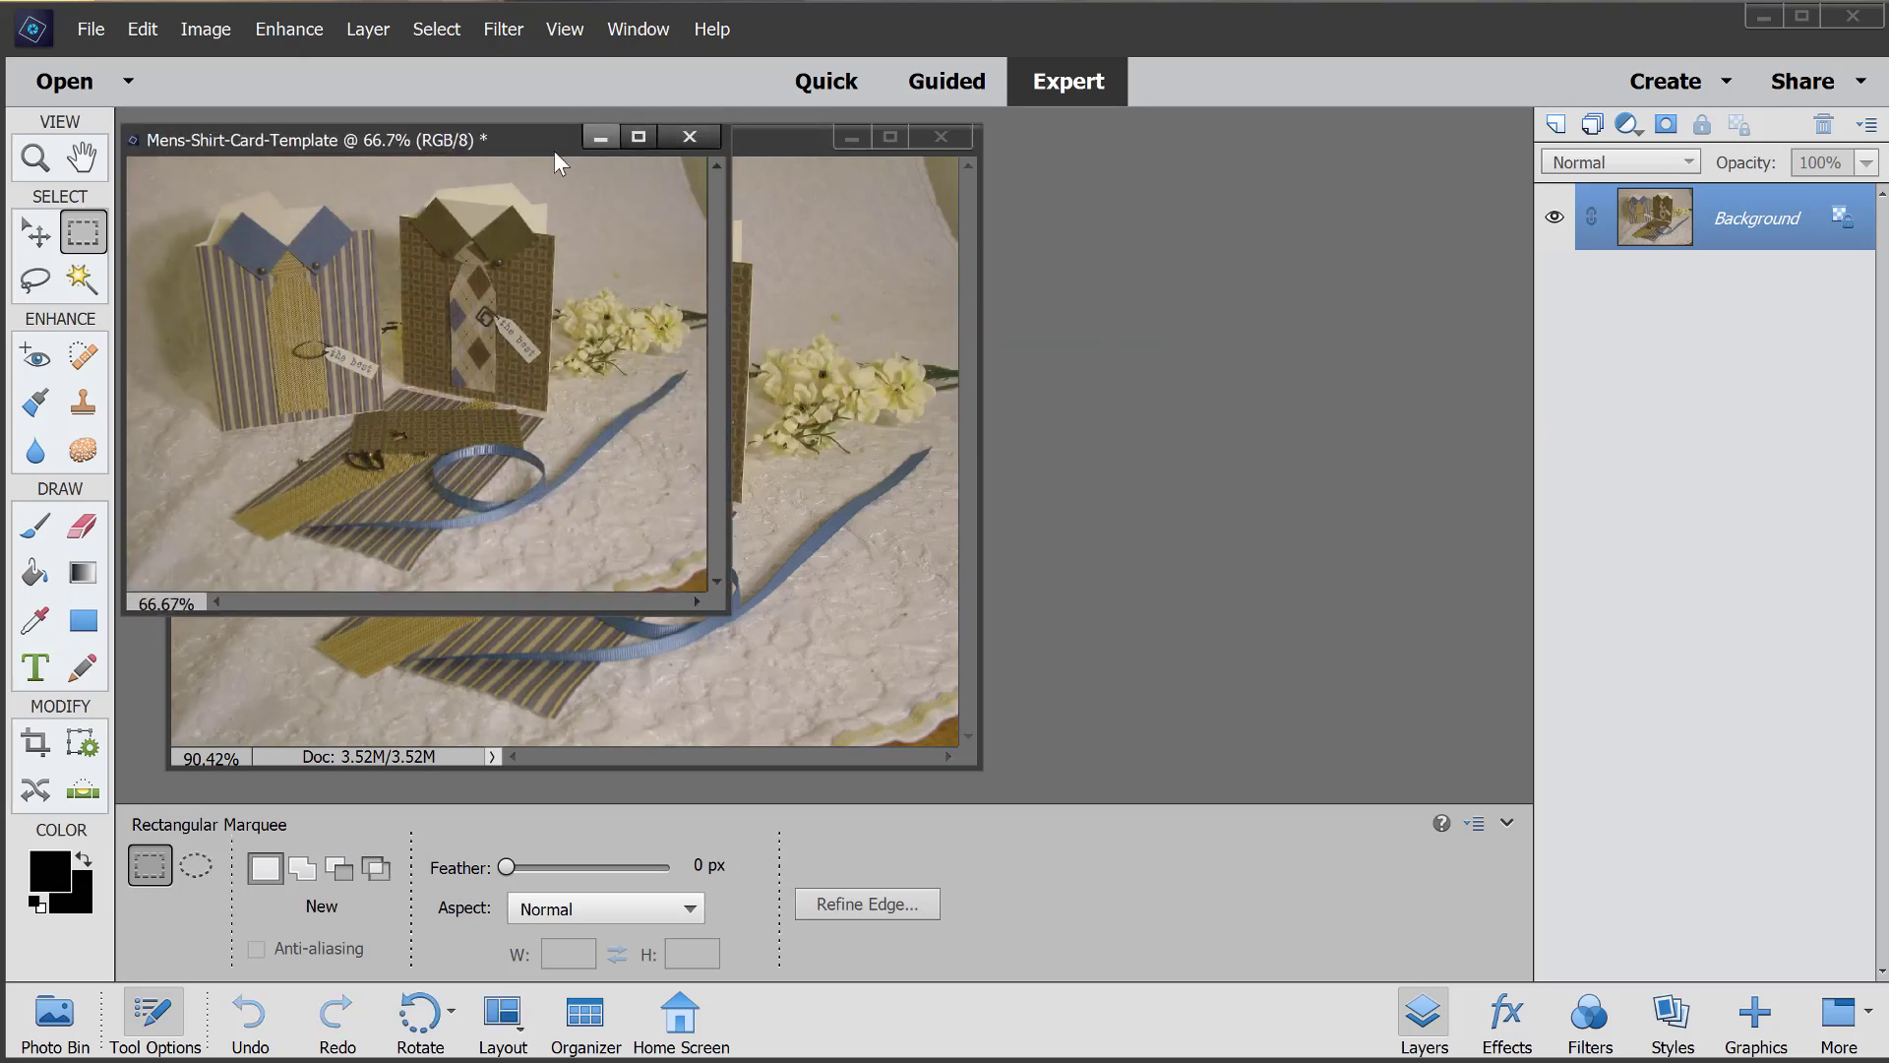
Step: Move the duplicate's window up slightly and close the original DSCF2883.JPG
{"action": "left_click_drag", "start_coordinate": [534, 151], "coordinate": [534, 139]}
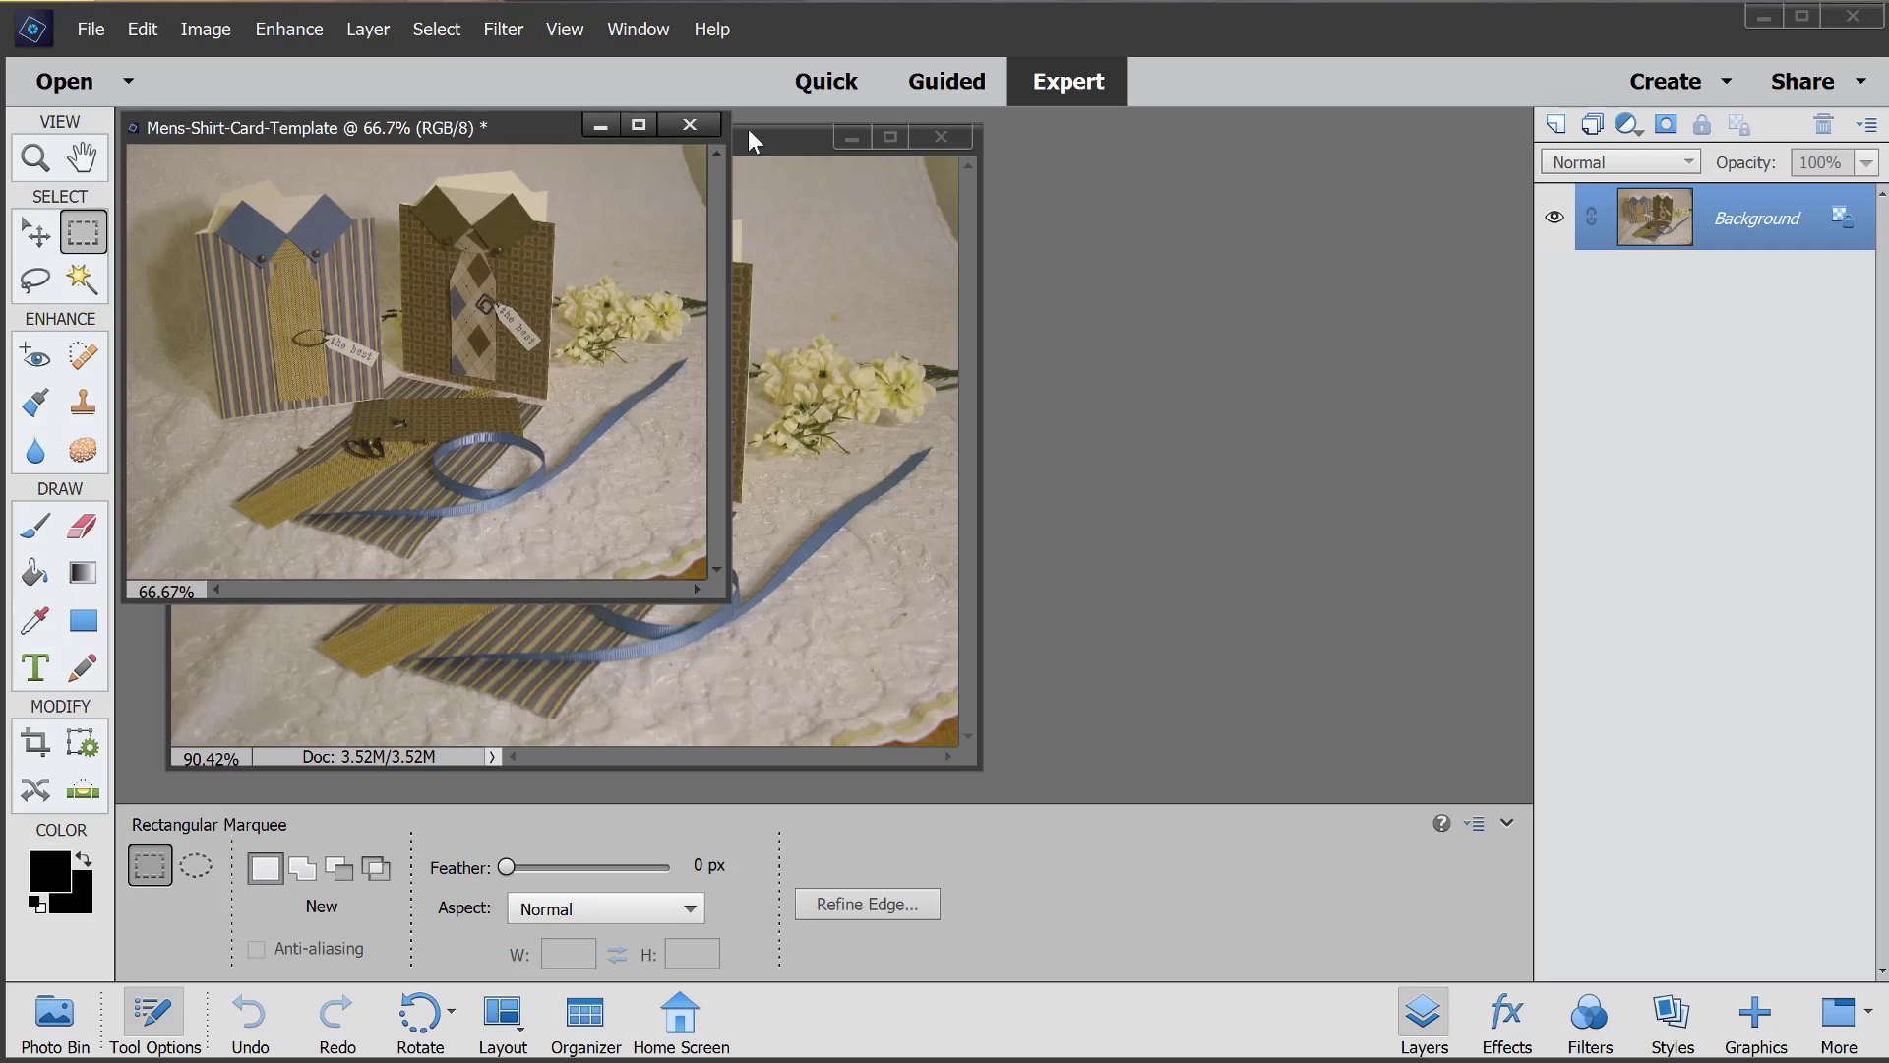
{"action": "left_click_drag", "start_coordinate": [747, 140], "coordinate": [1058, 154]}
{"action": "left_click", "coordinate": [1240, 149]}
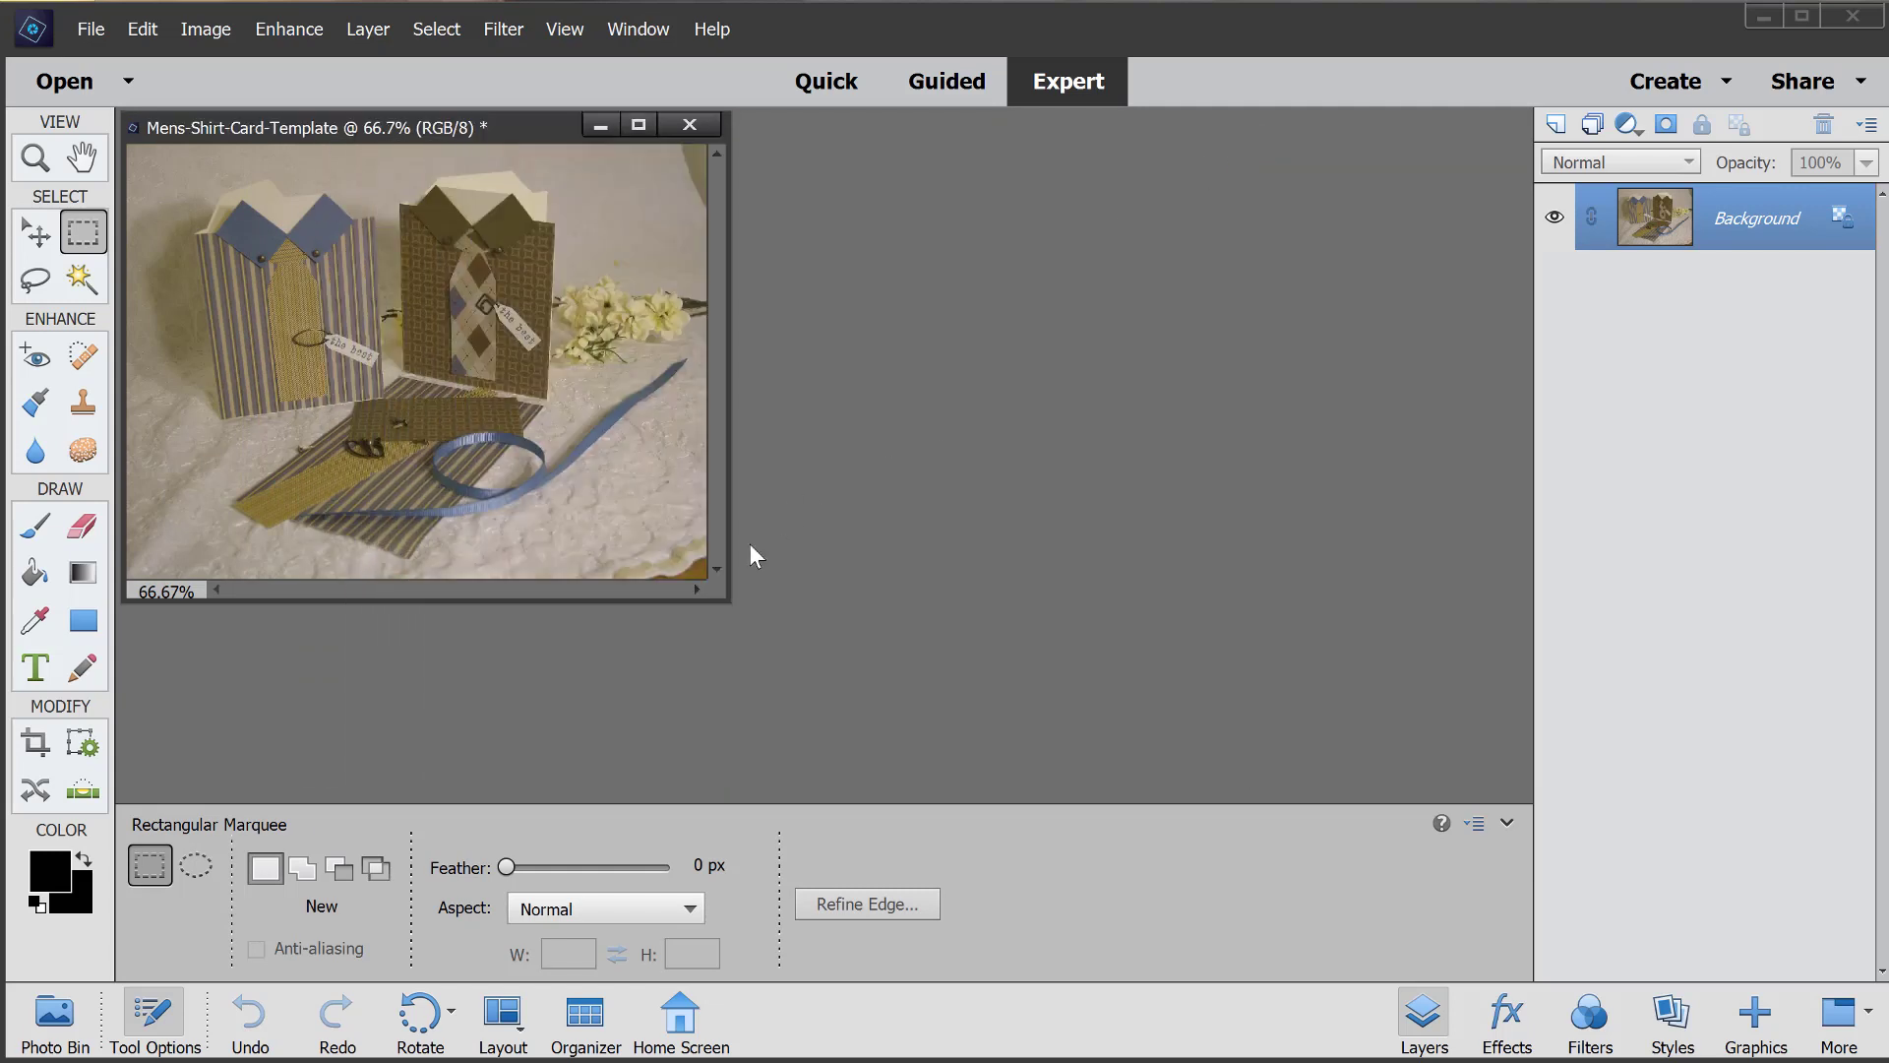
Step: Display the duplicate at actual pixels and enlarge its window until the whole photo fits
{"action": "left_click_drag", "start_coordinate": [725, 599], "coordinate": [1023, 726]}
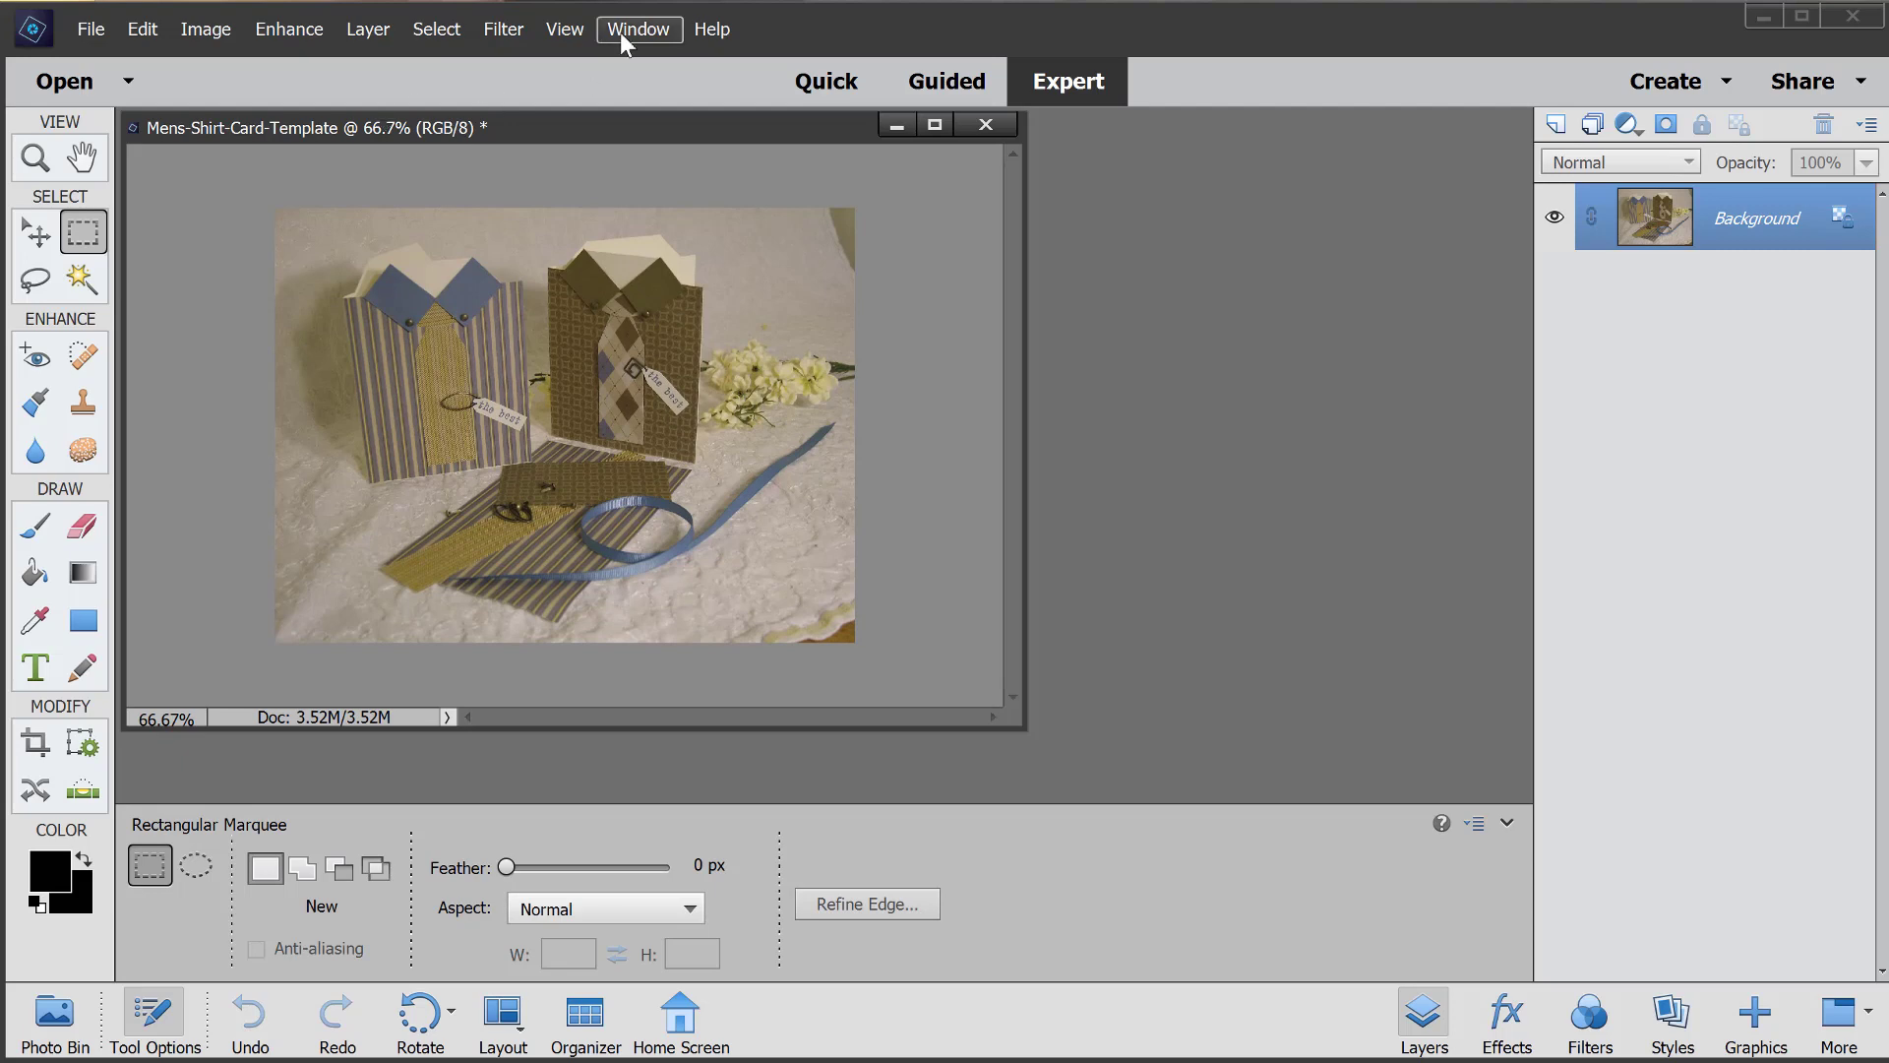
{"action": "left_click", "coordinate": [568, 32]}
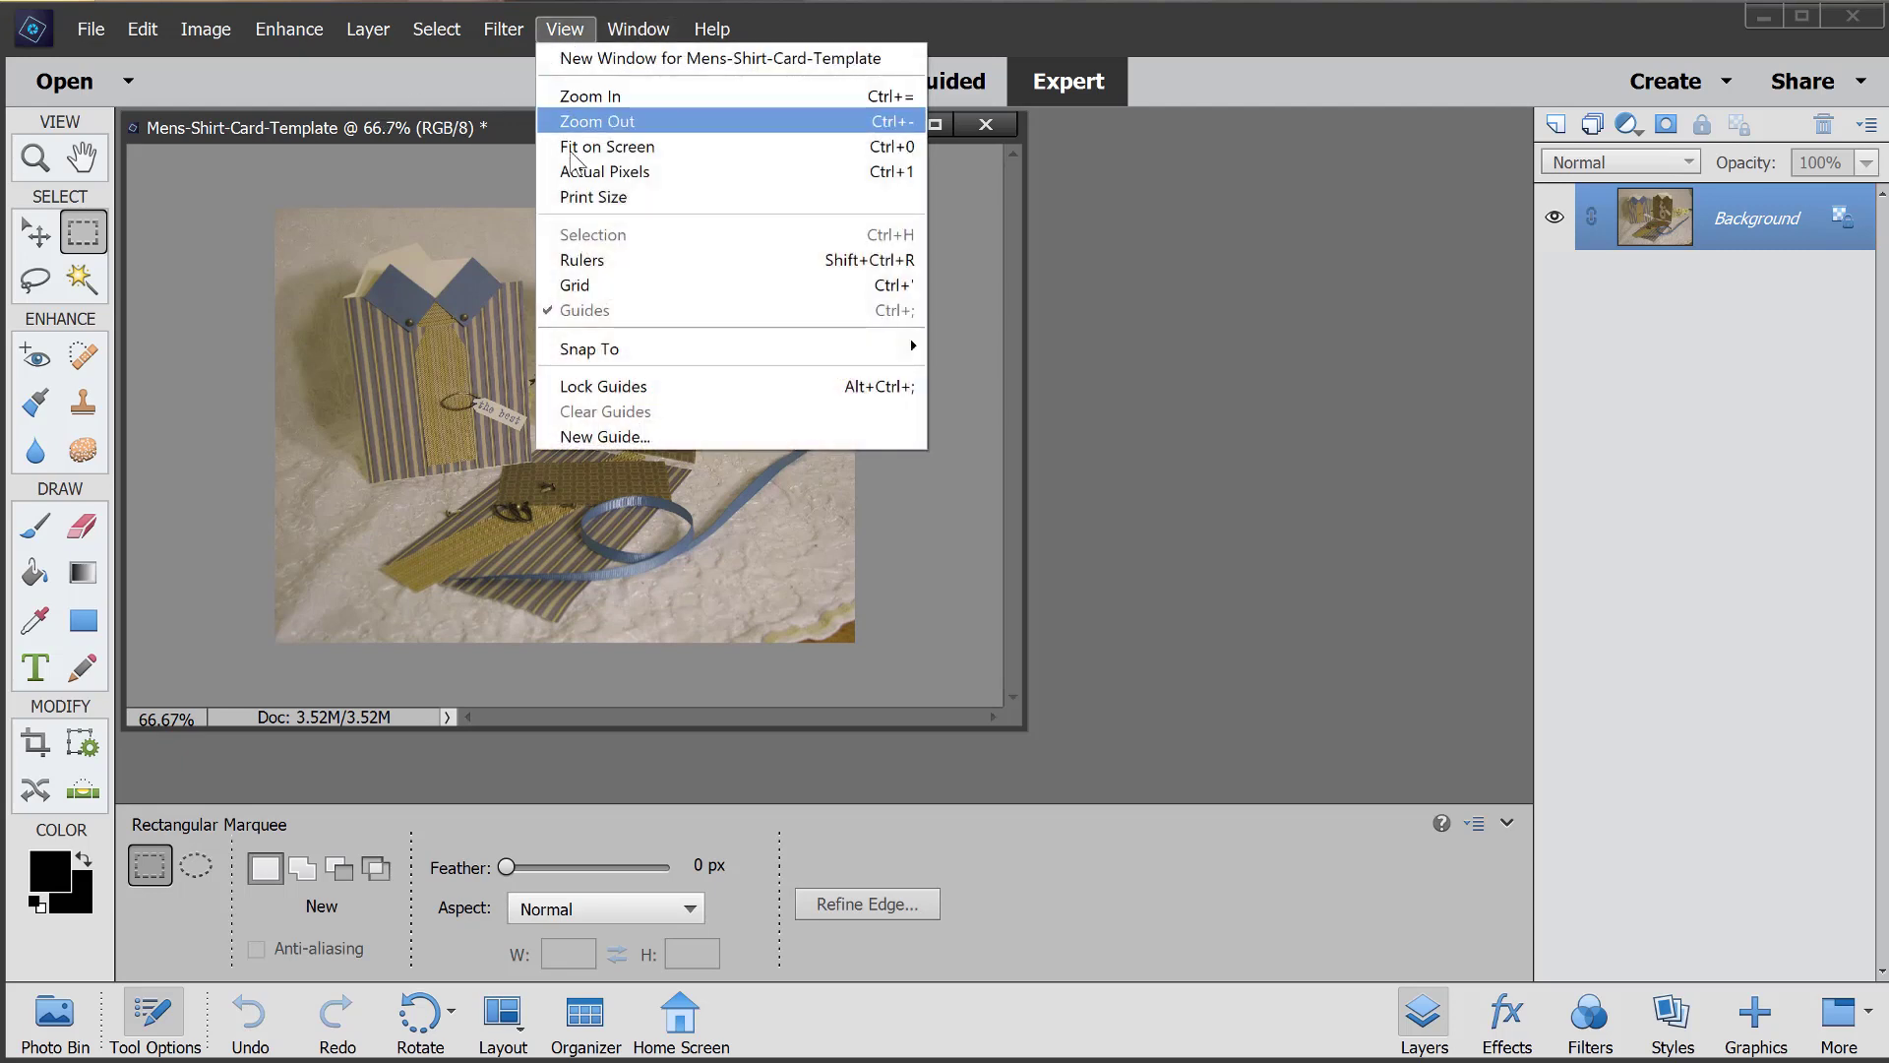
{"action": "left_click", "coordinate": [570, 173]}
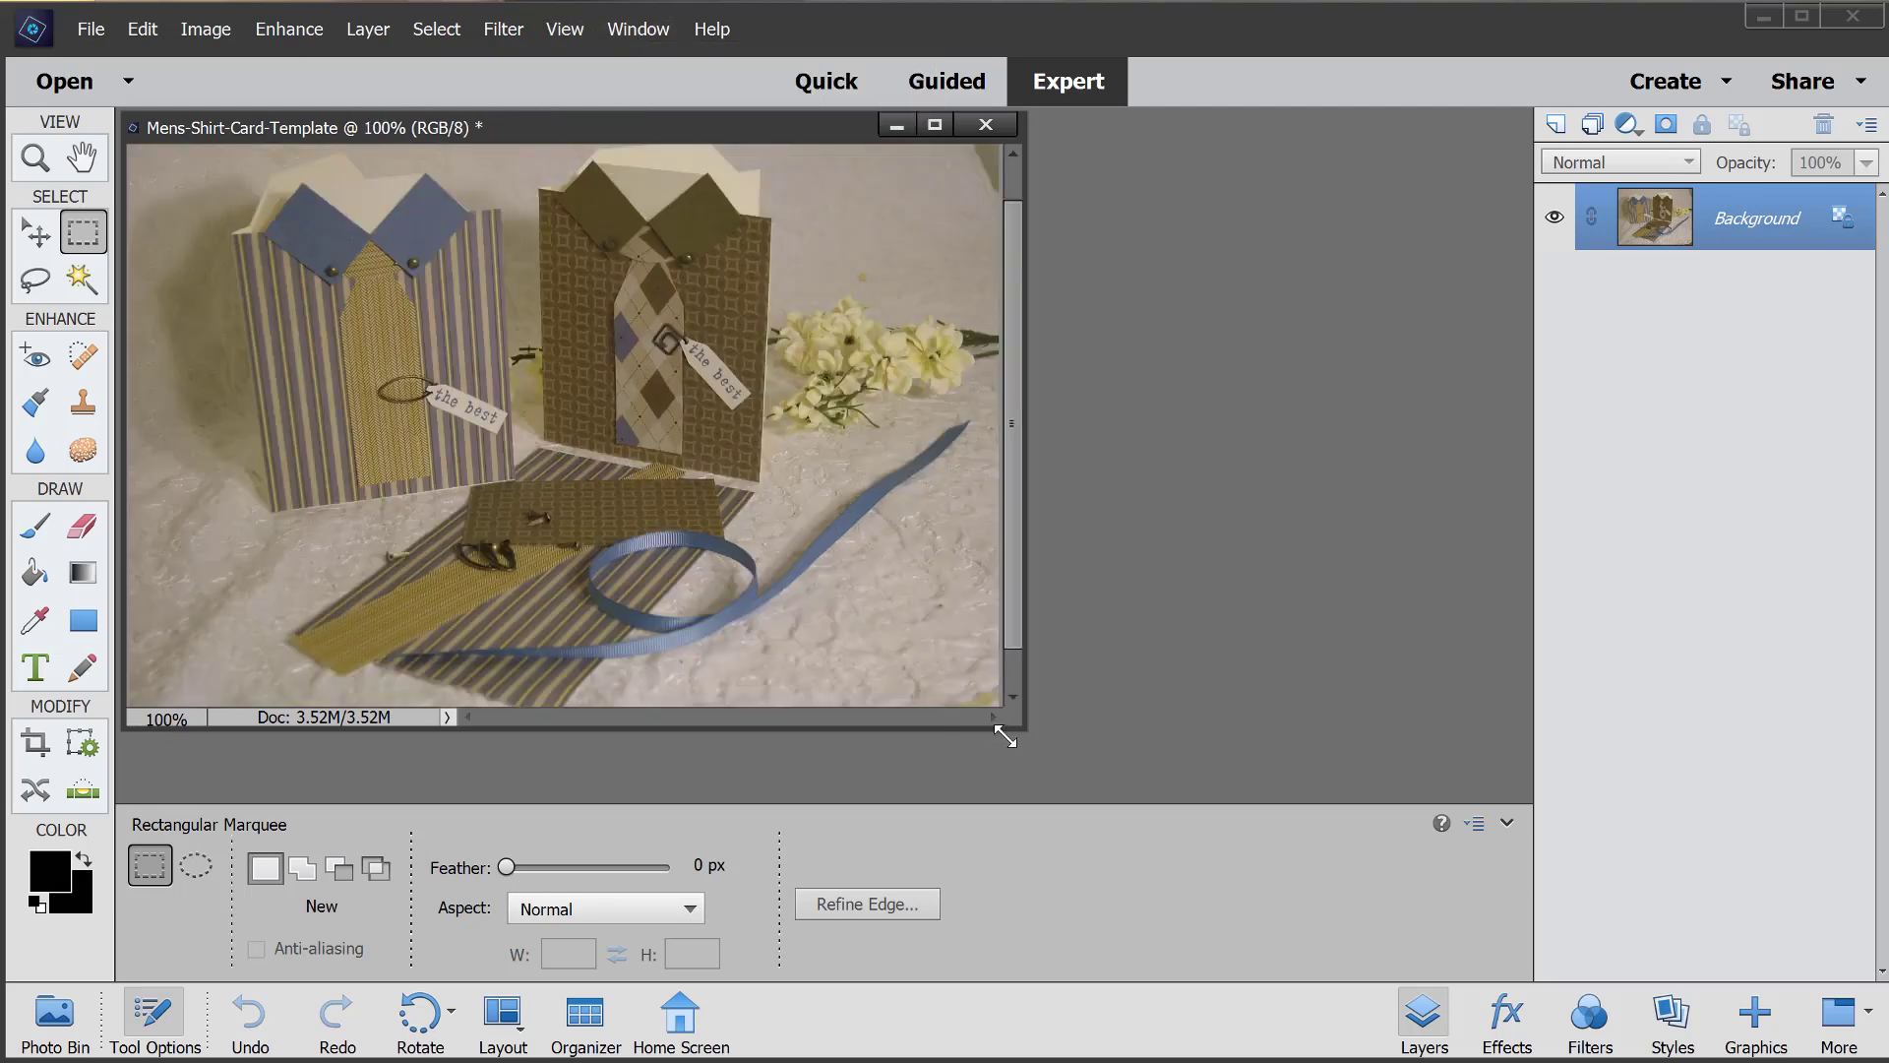
{"action": "left_click_drag", "start_coordinate": [1023, 726], "coordinate": [1211, 817]}
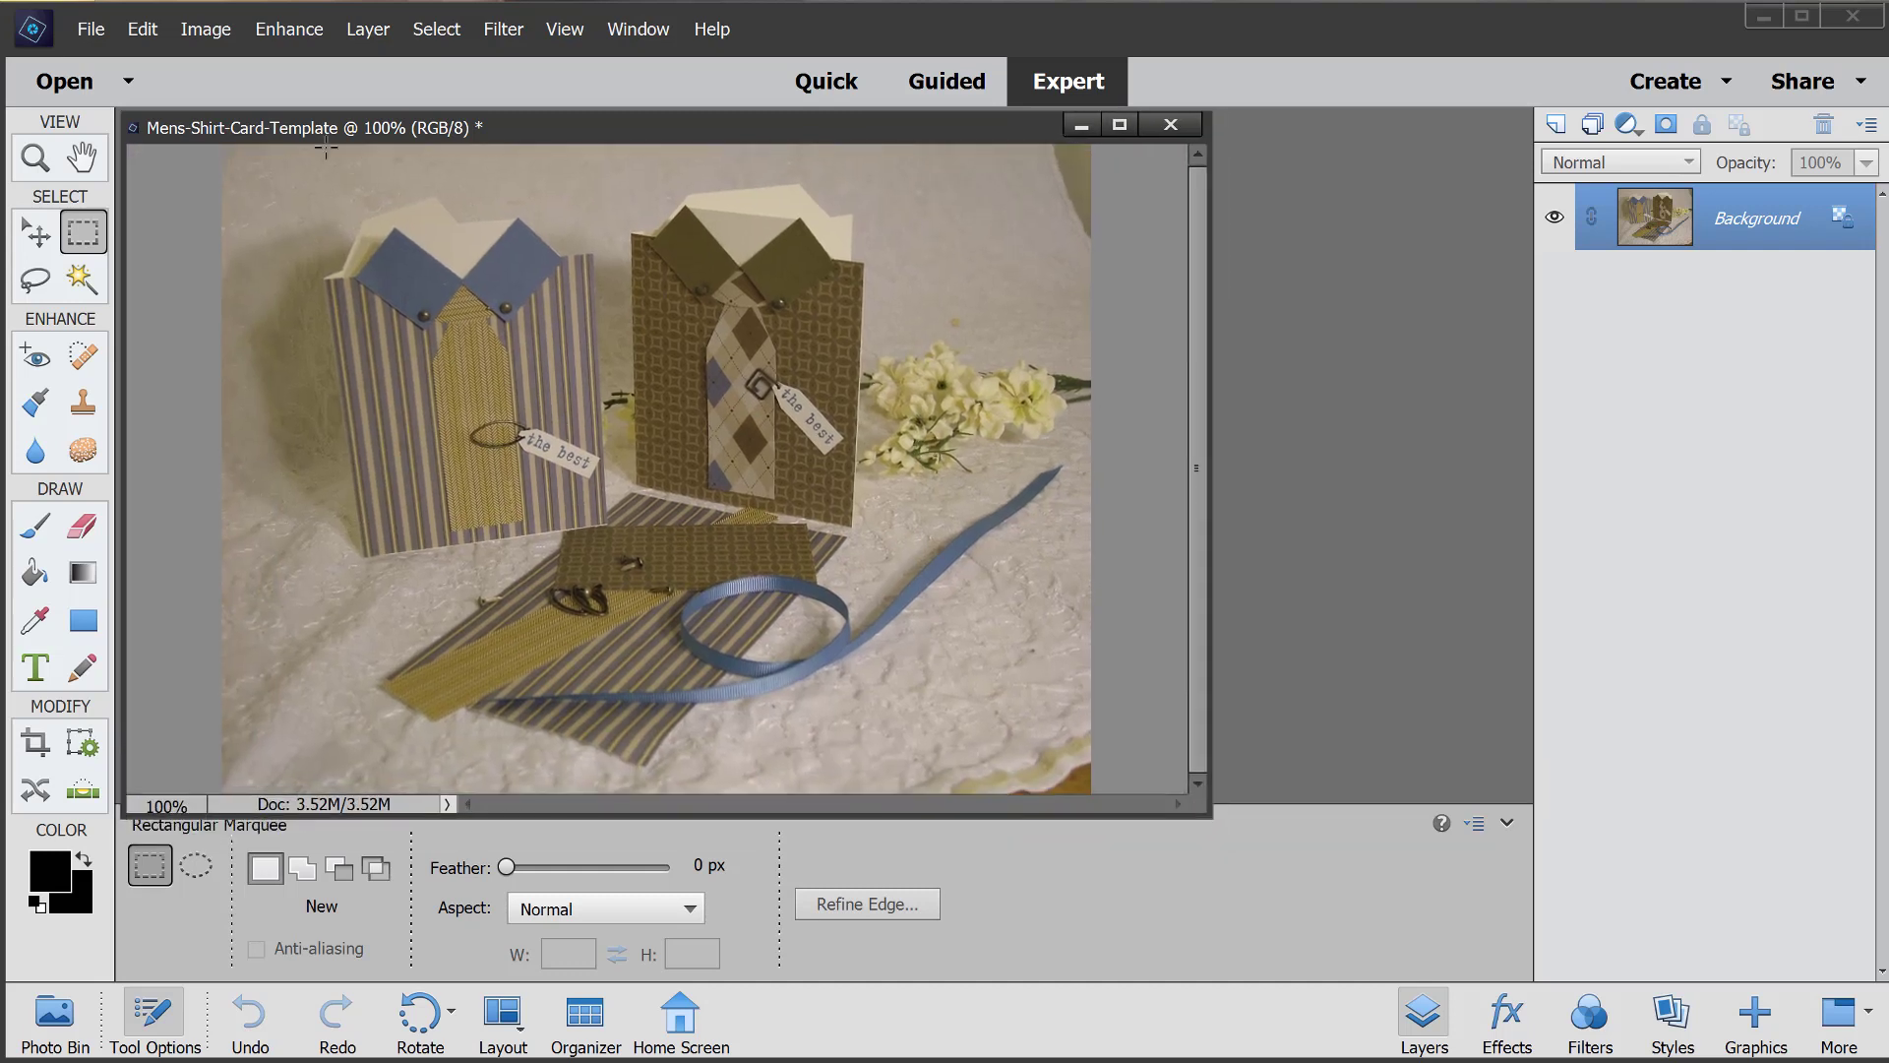
Step: Apply a Hue/Saturation adjustment to the photo with the master saturation at -27
{"action": "left_click", "coordinate": [293, 28]}
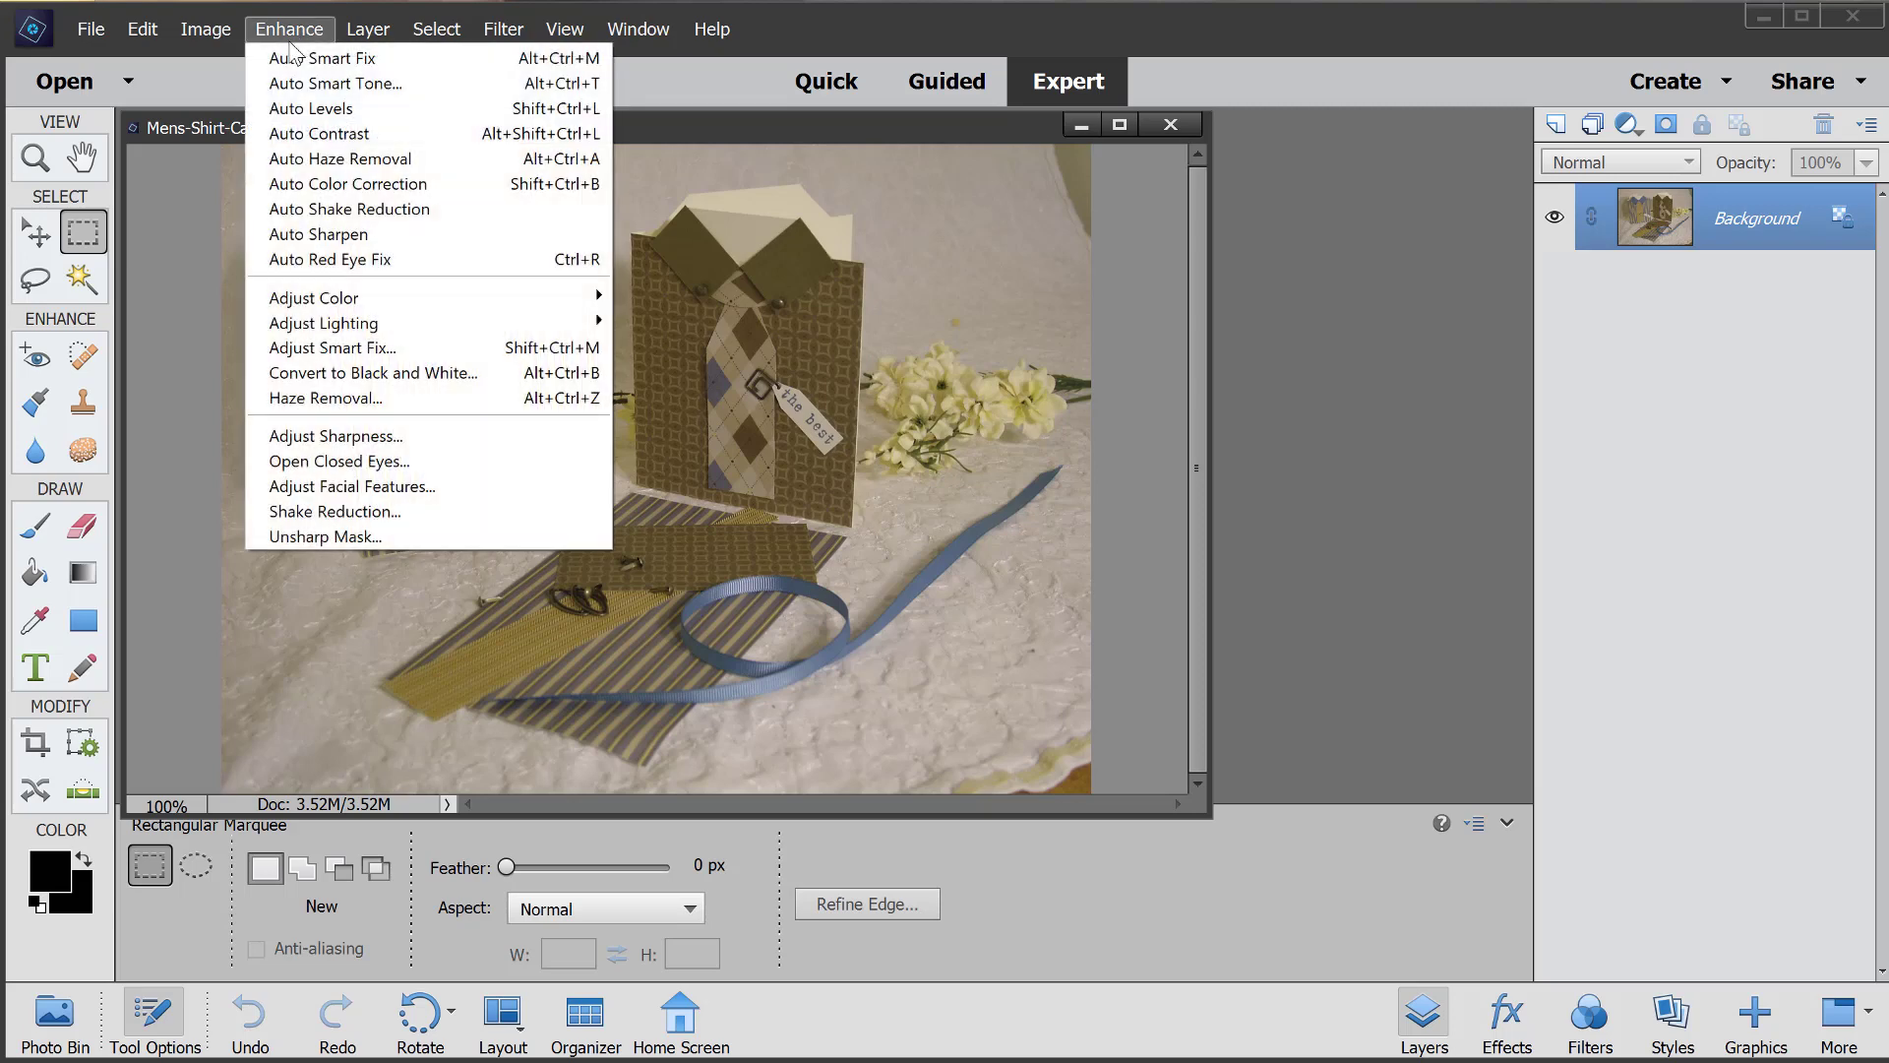
{"action": "left_click", "coordinate": [288, 30]}
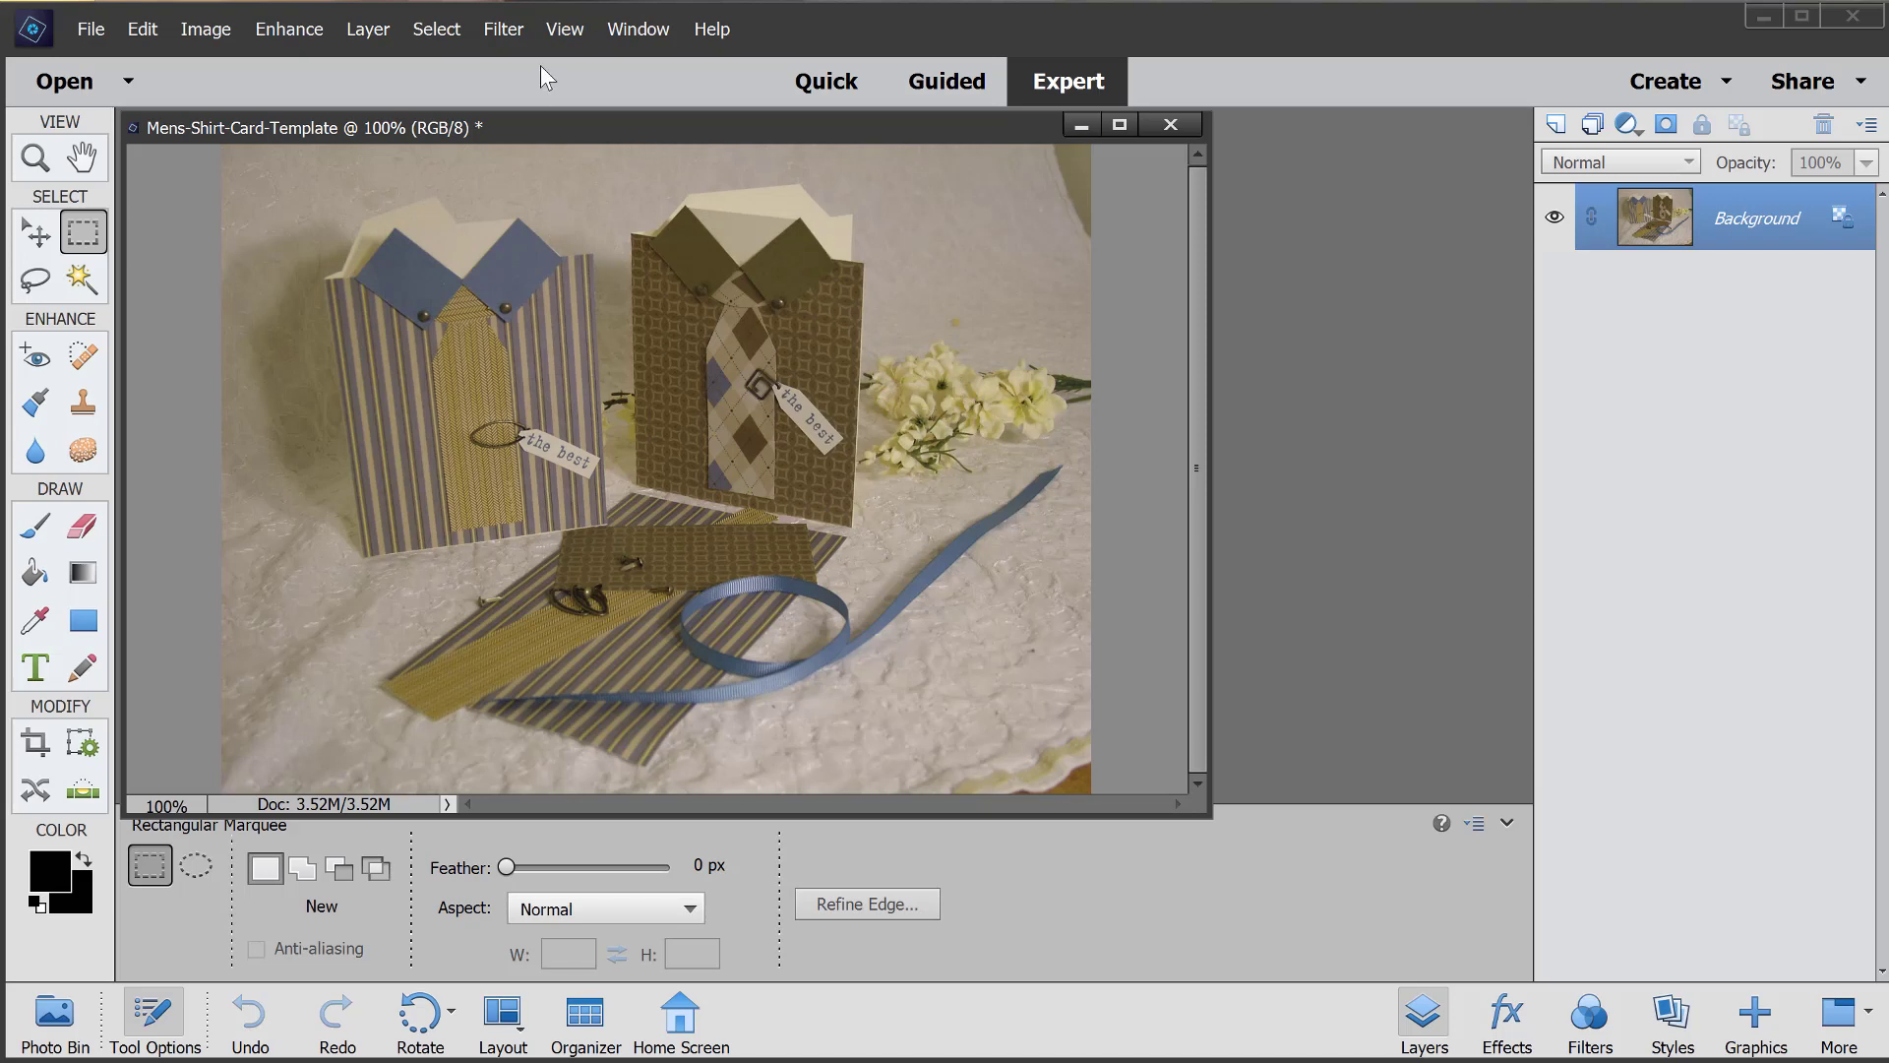
{"action": "left_click", "coordinate": [341, 36]}
{"action": "mouse_move", "coordinate": [300, 39]}
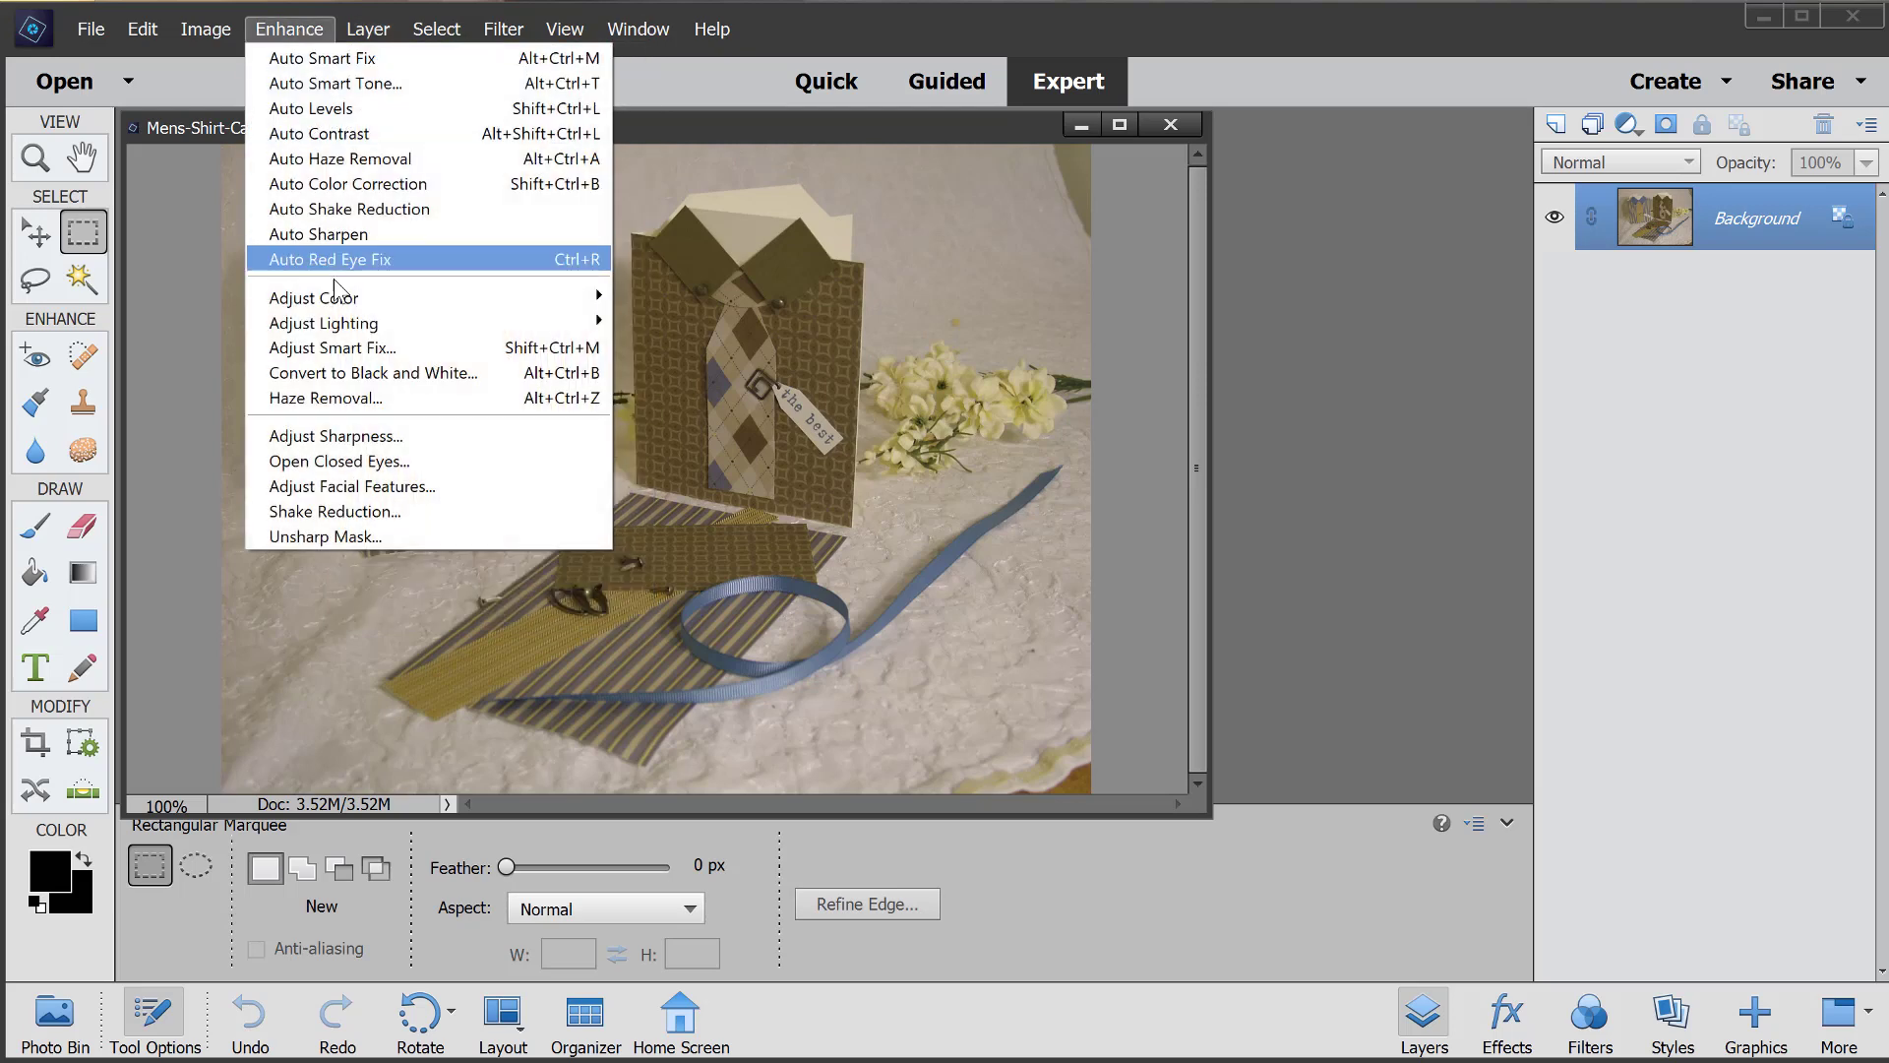
{"action": "mouse_move", "coordinate": [333, 292]}
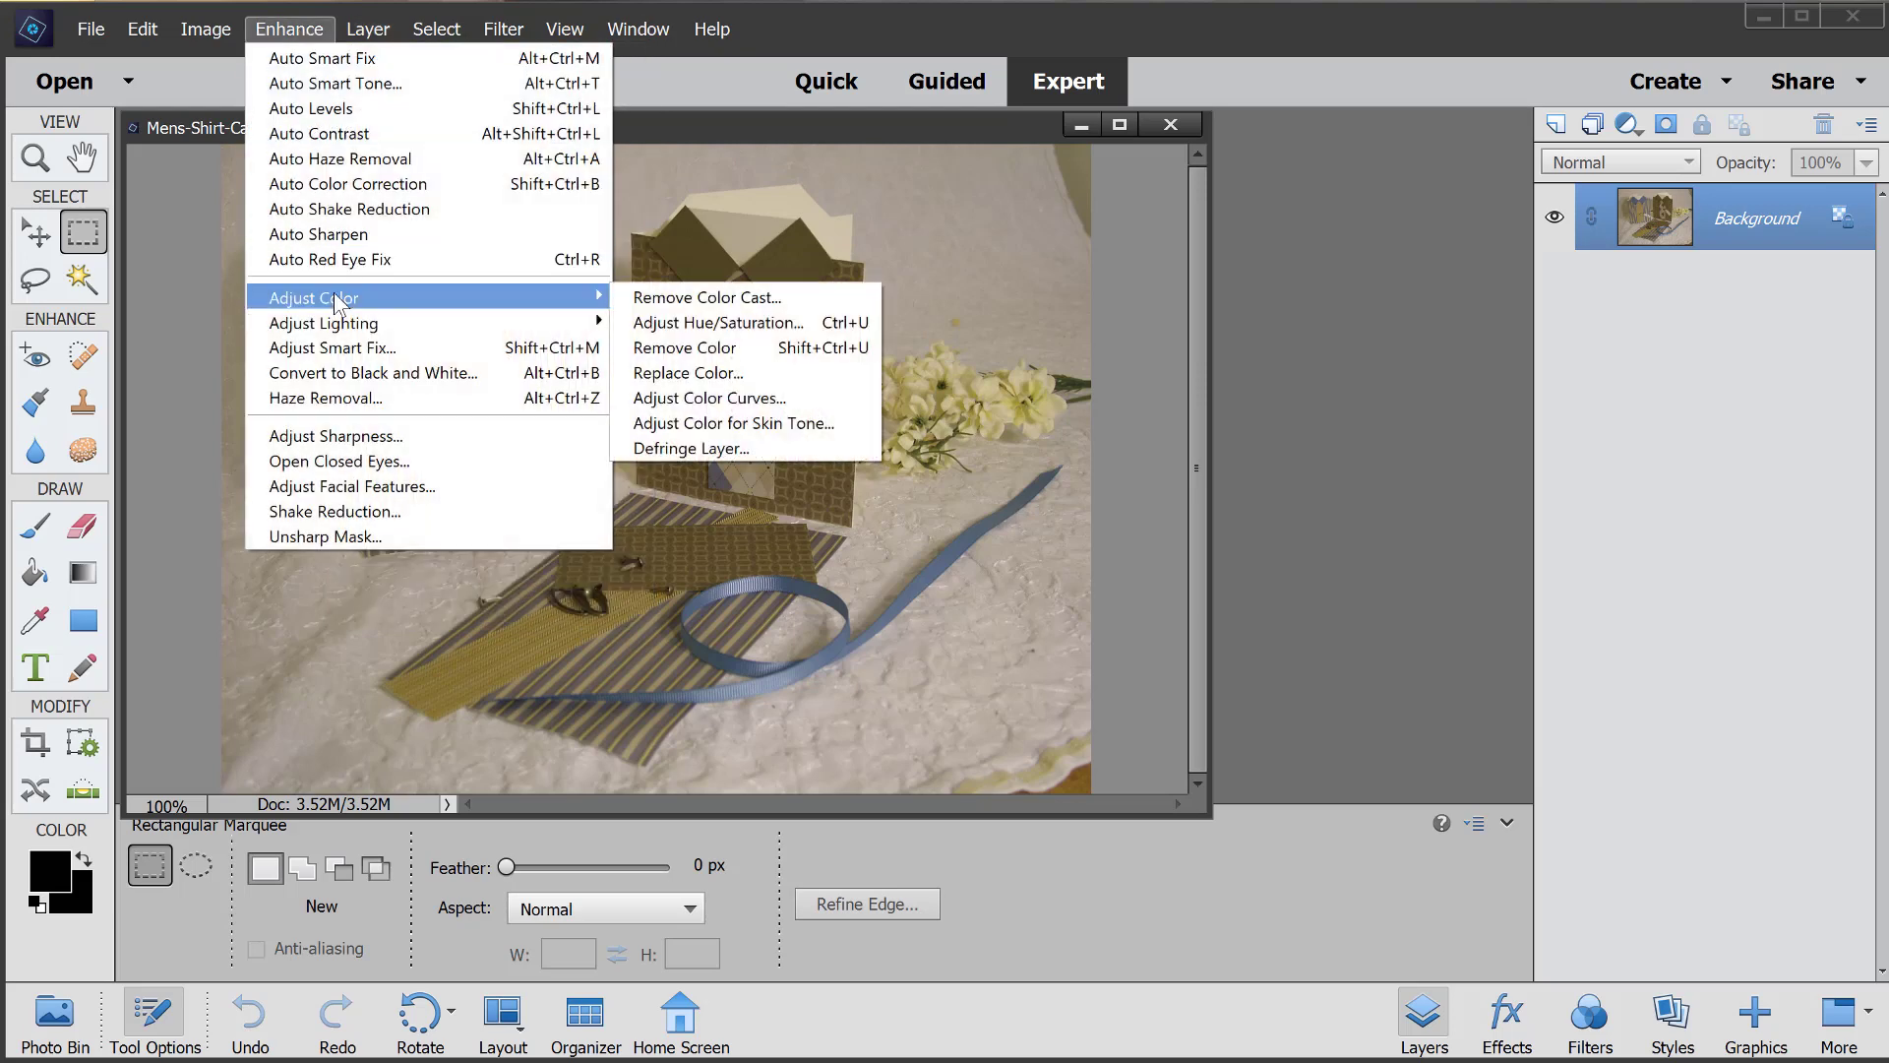
{"action": "left_click", "coordinate": [707, 321]}
{"action": "left_click_drag", "start_coordinate": [1374, 0], "coordinate": [1312, 222]}
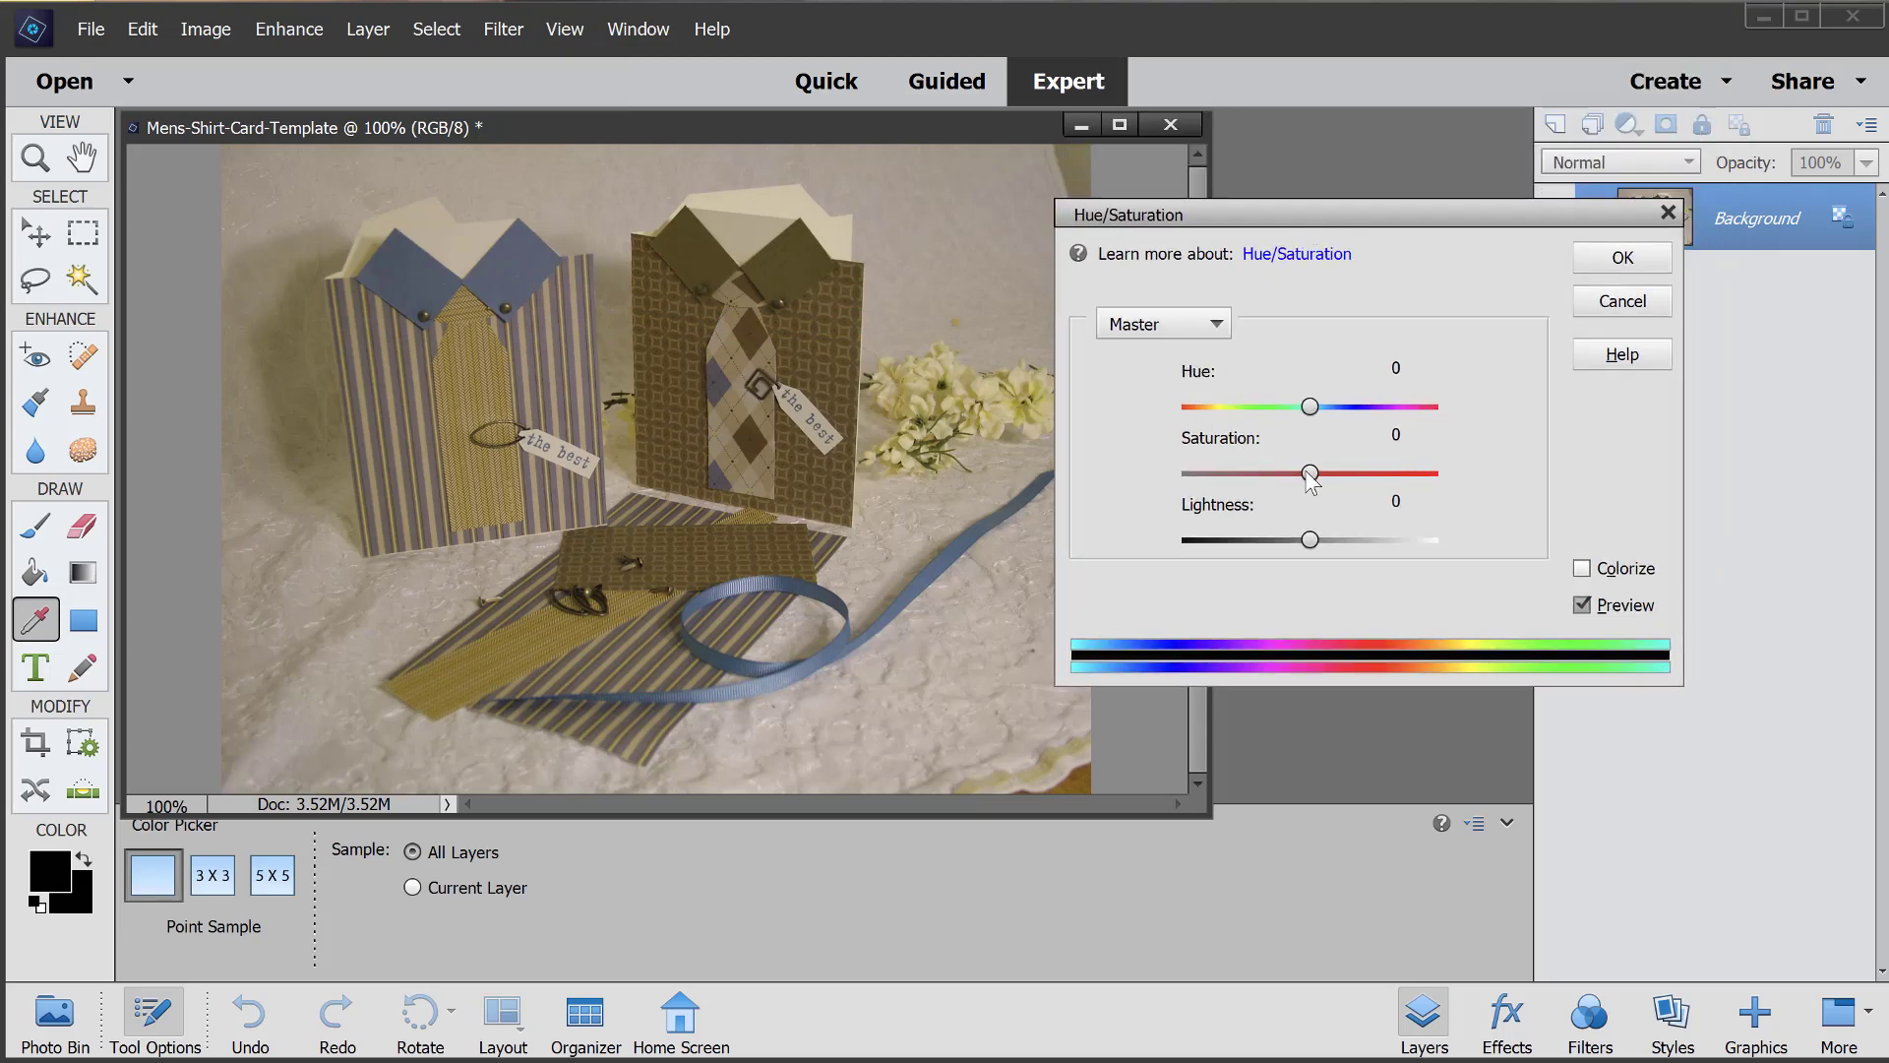
{"action": "left_click_drag", "start_coordinate": [1311, 472], "coordinate": [1275, 474]}
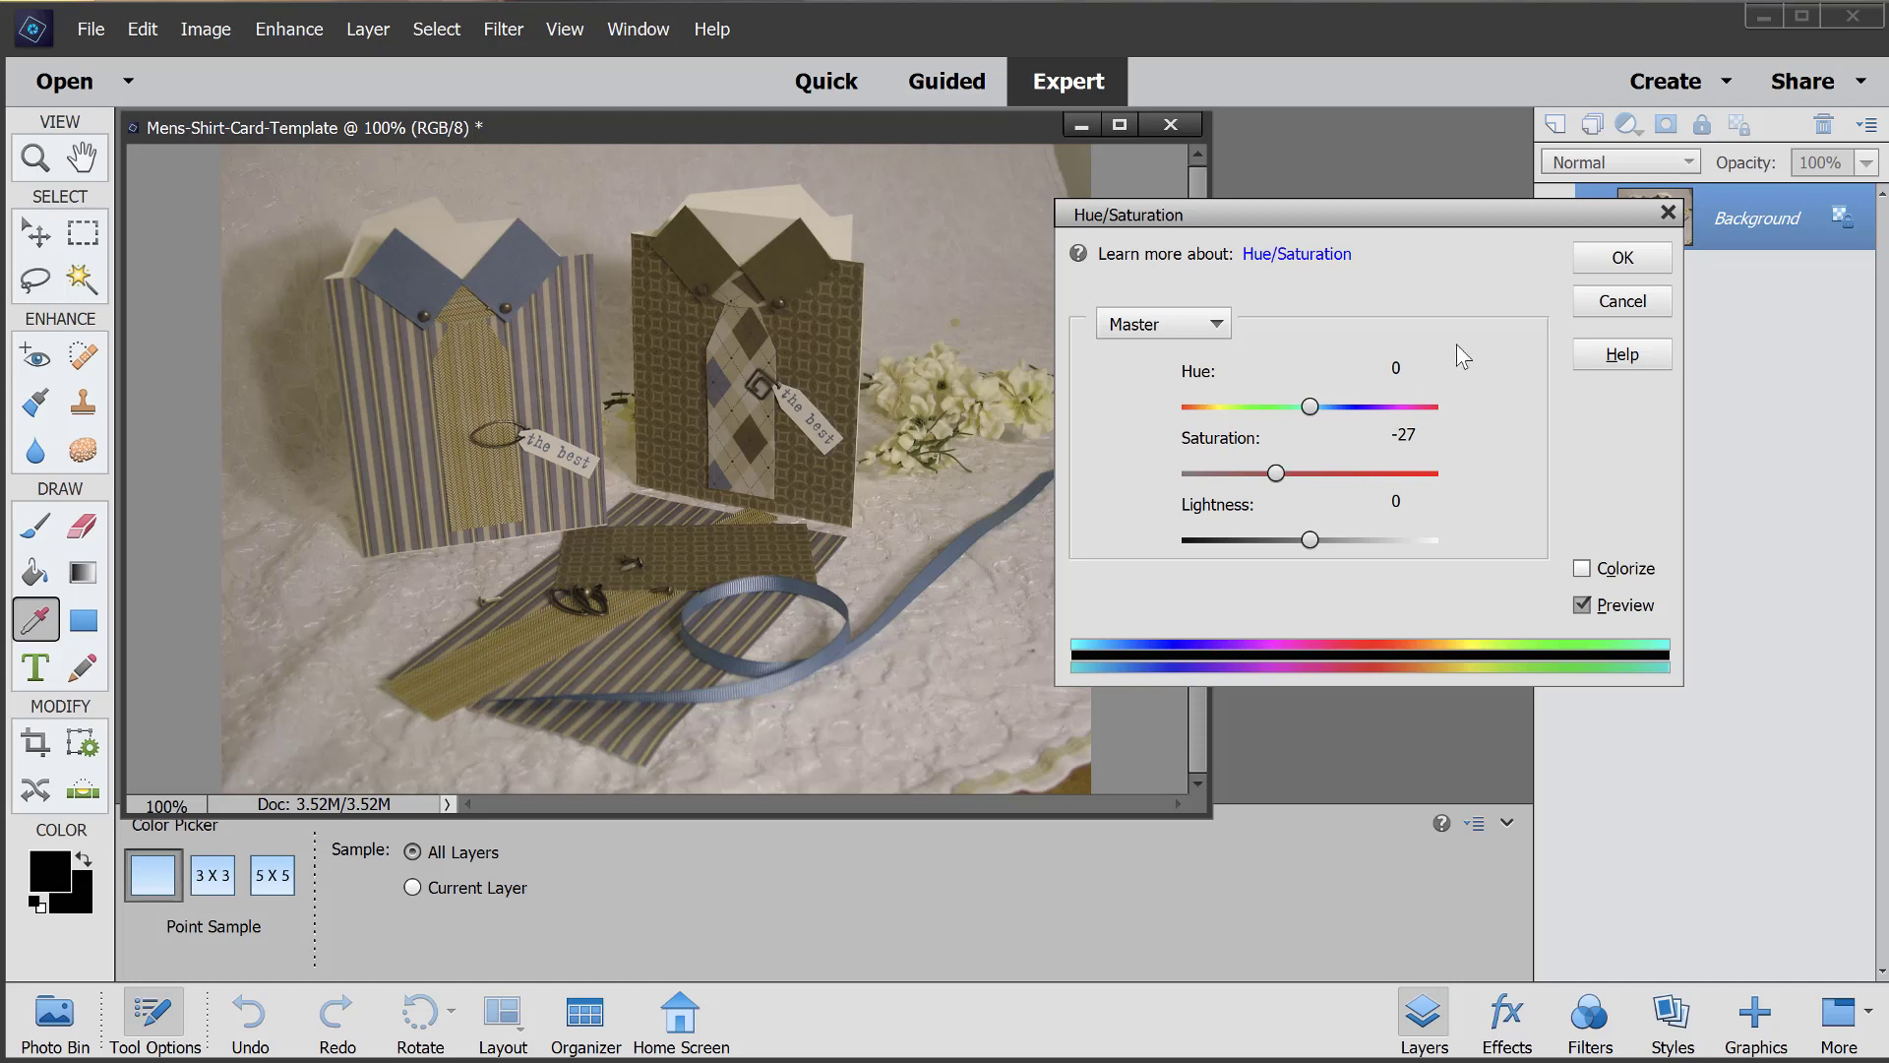
{"action": "left_click", "coordinate": [1633, 257]}
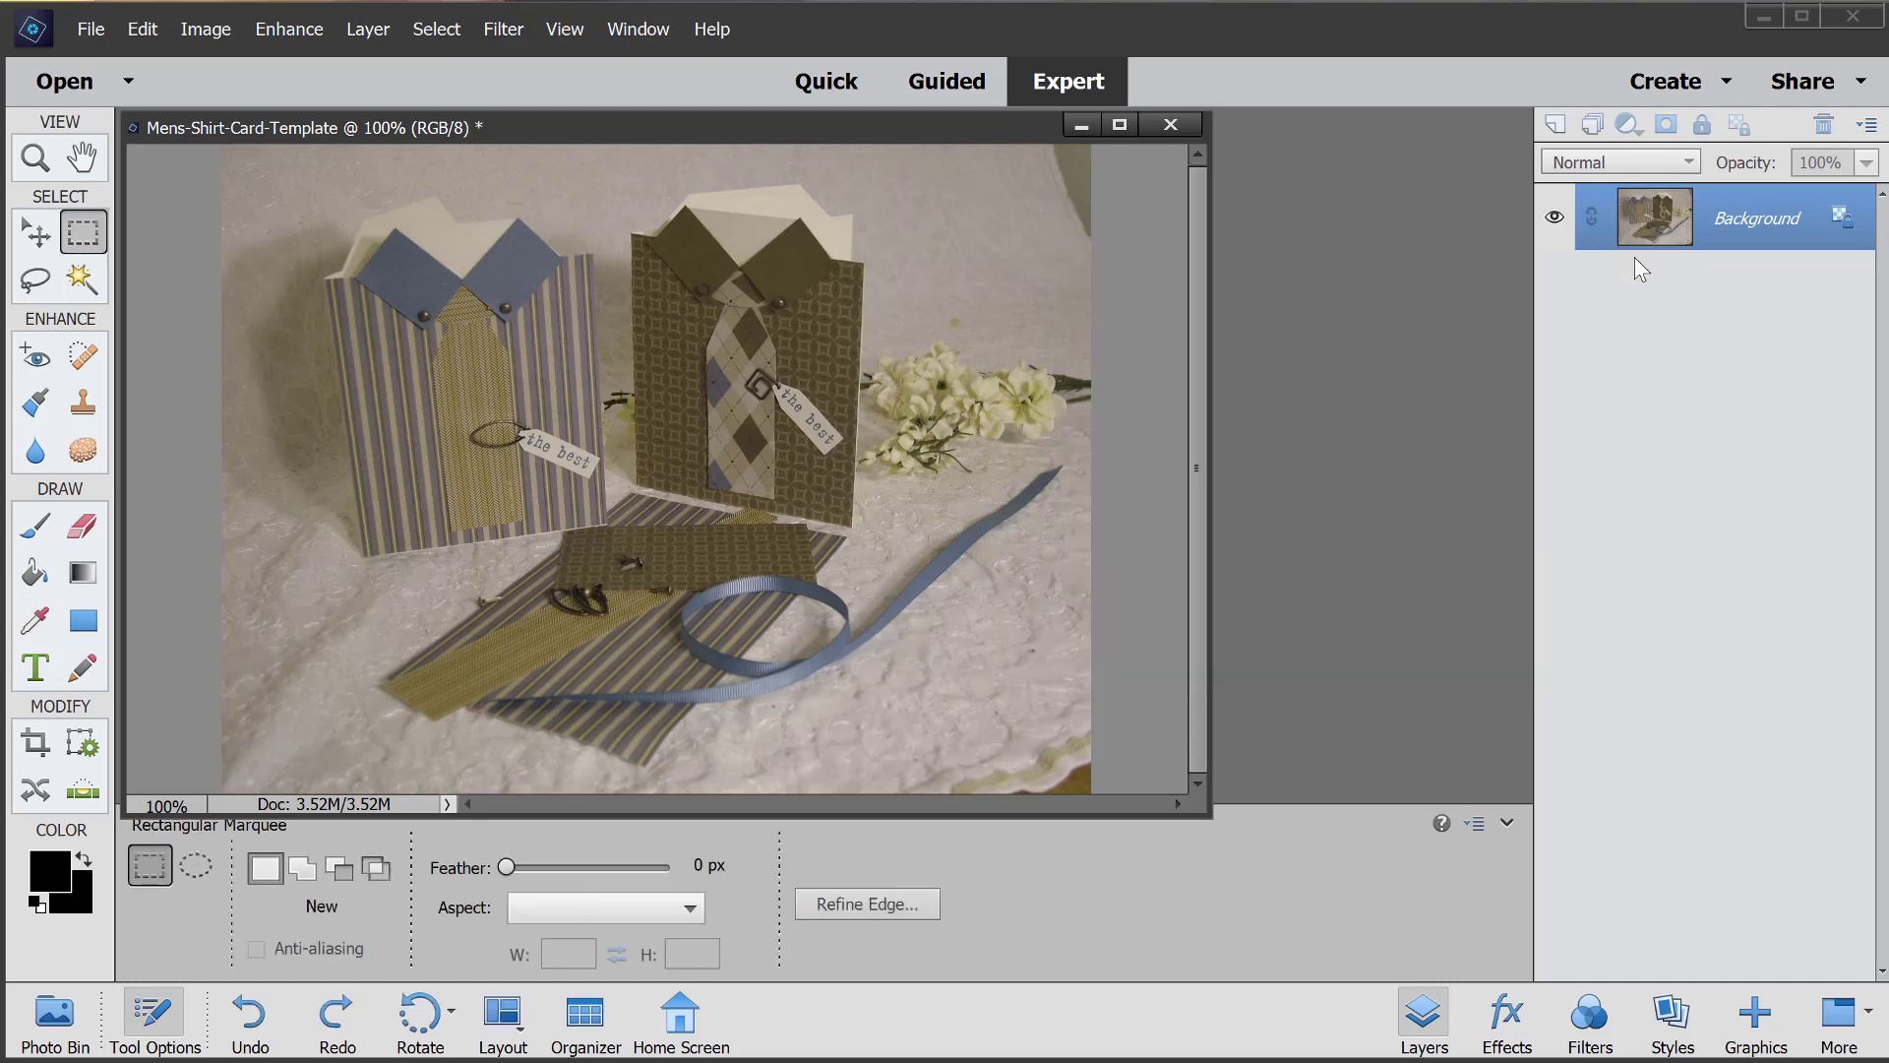
Step: Undo the Hue/Saturation adjustment and redo it to compare the photo before and after
{"action": "left_click", "coordinate": [183, 37]}
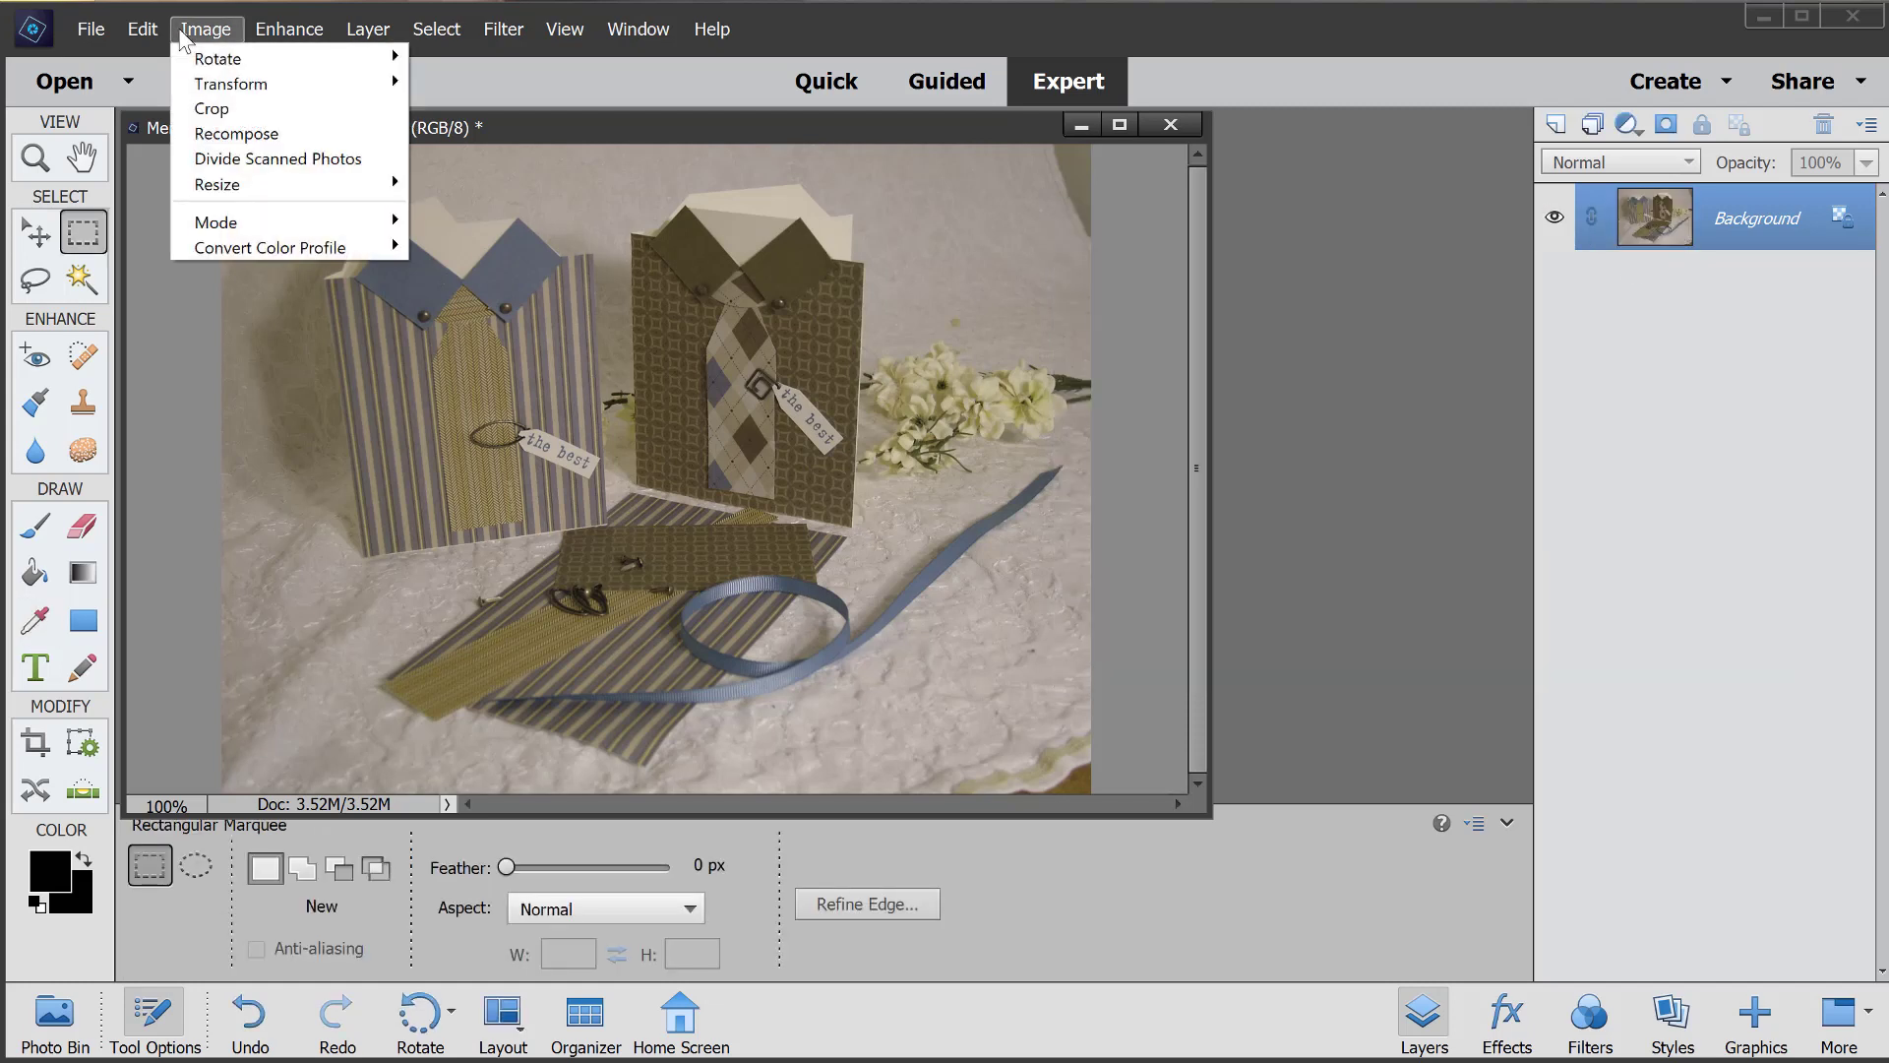
{"action": "mouse_move", "coordinate": [142, 28]}
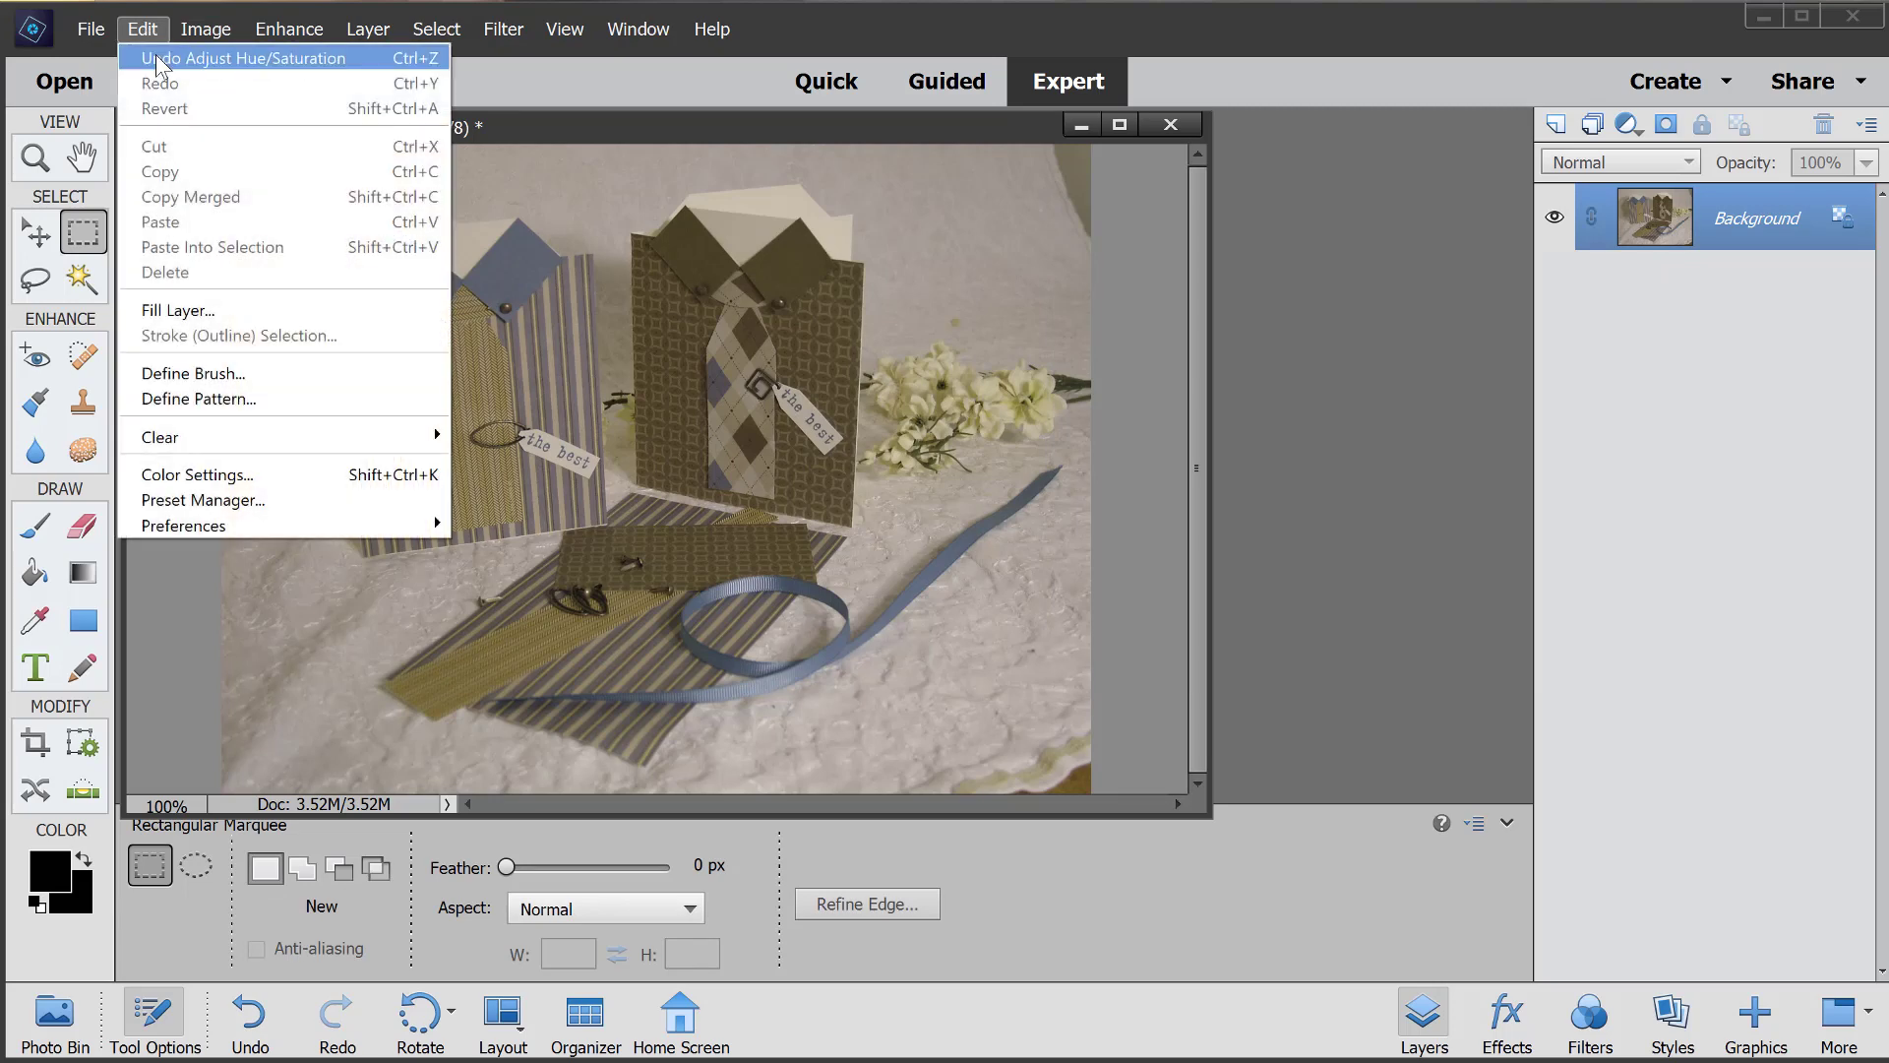
{"action": "left_click", "coordinate": [156, 58]}
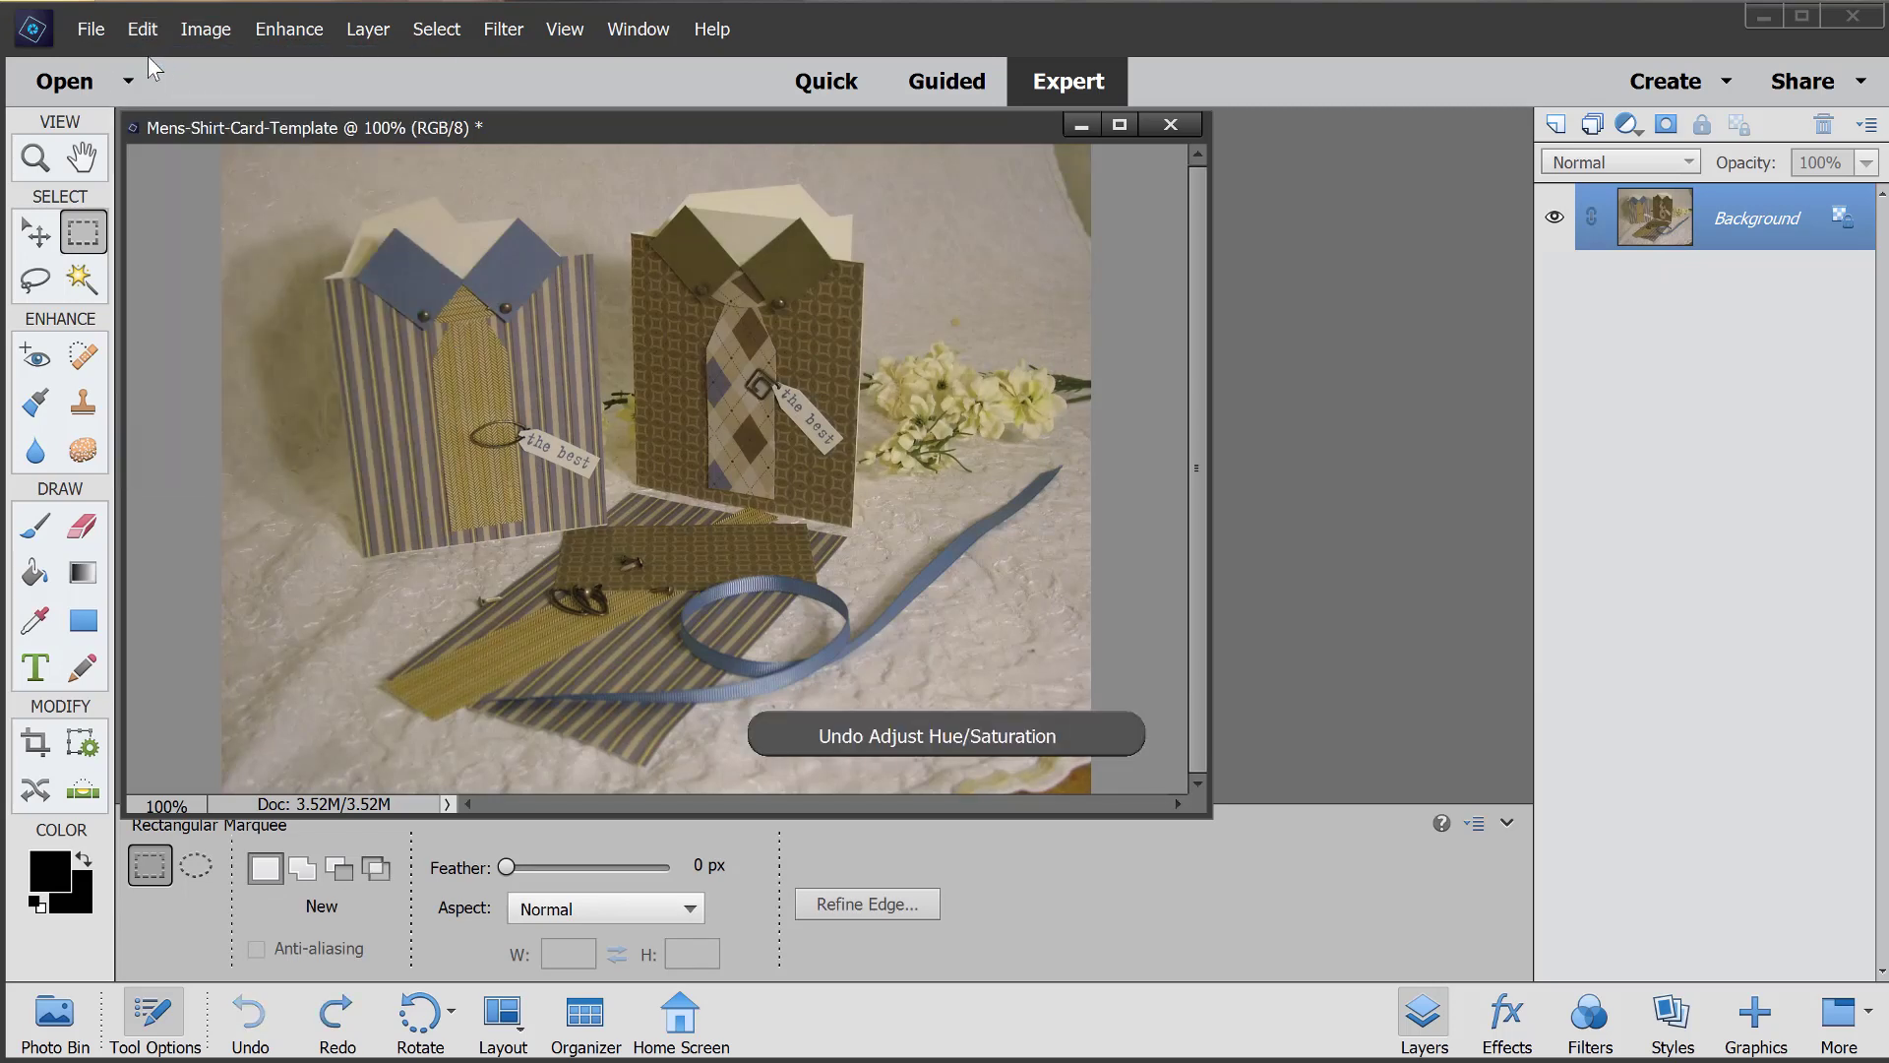
{"action": "left_click", "coordinate": [143, 29]}
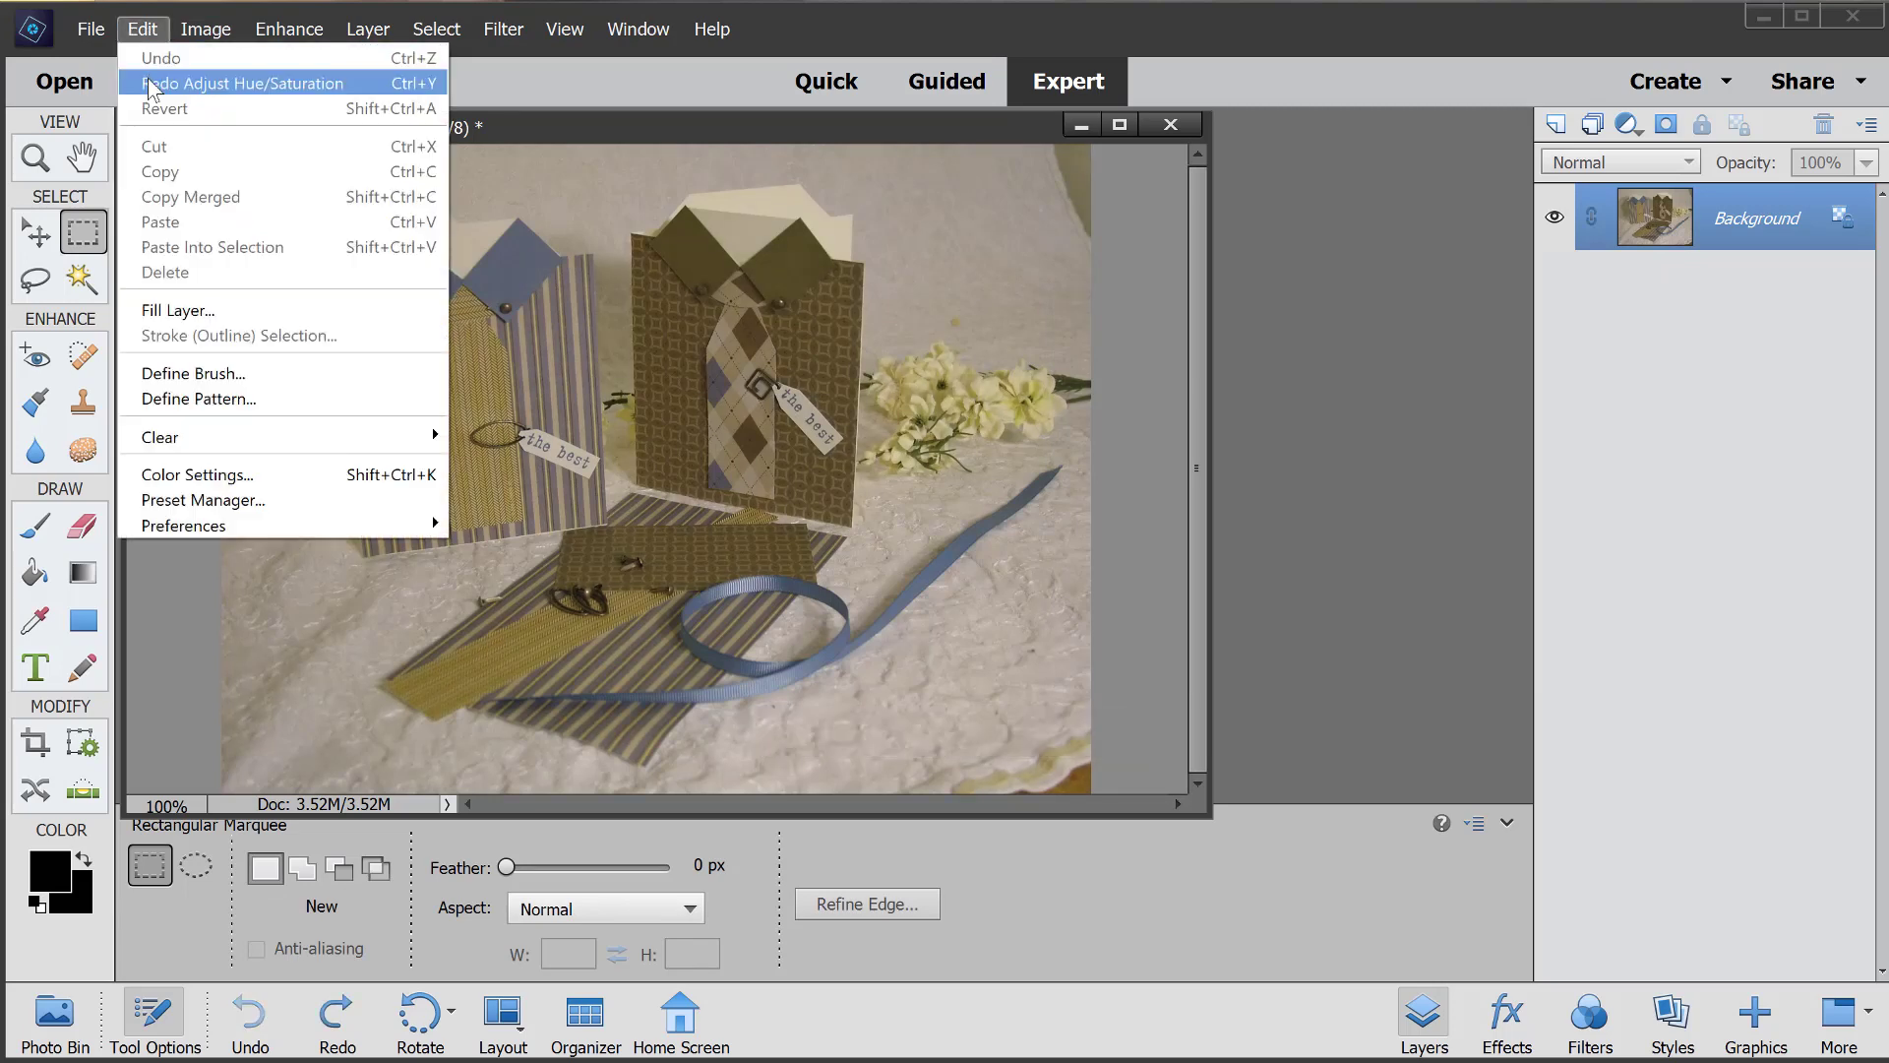
{"action": "left_click", "coordinate": [153, 84]}
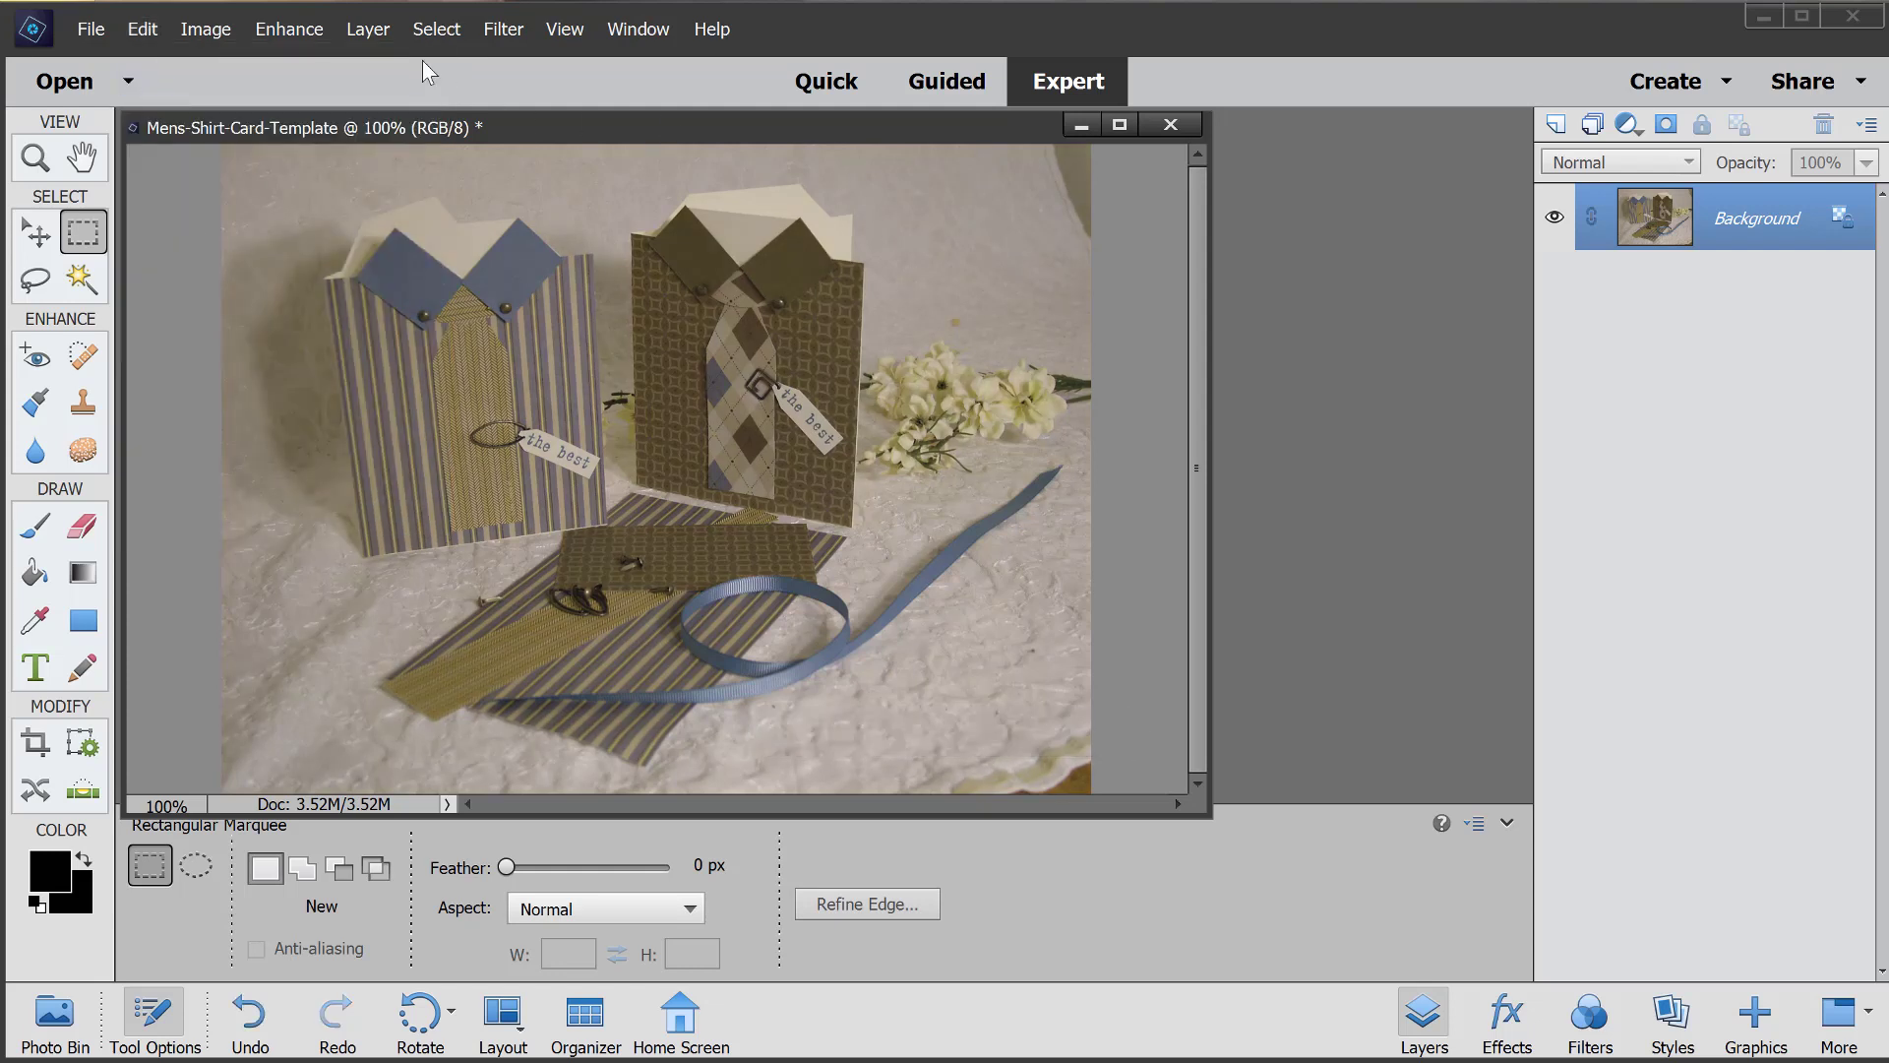
Step: Apply a Brightness/Contrast adjustment to the photo with brightness 56 and slightly raised contrast
{"action": "left_click", "coordinate": [320, 31]}
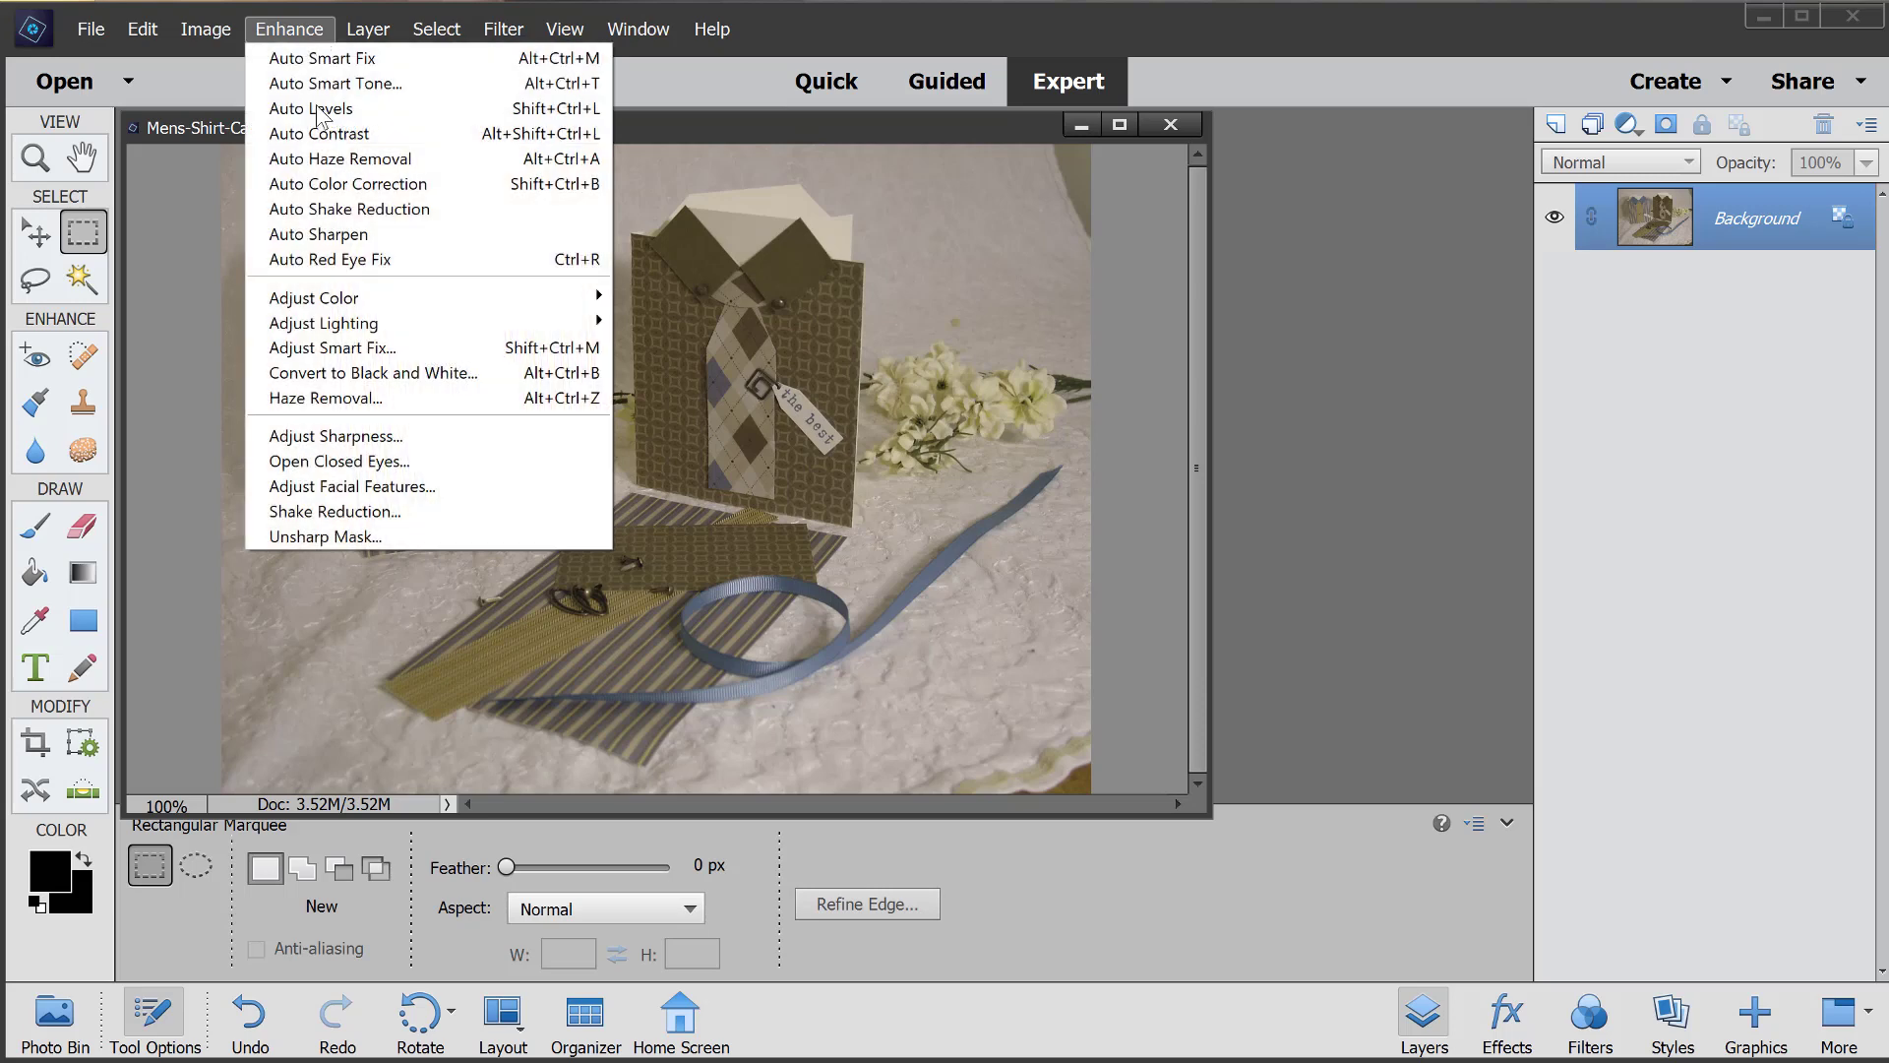
{"action": "mouse_move", "coordinate": [380, 323]}
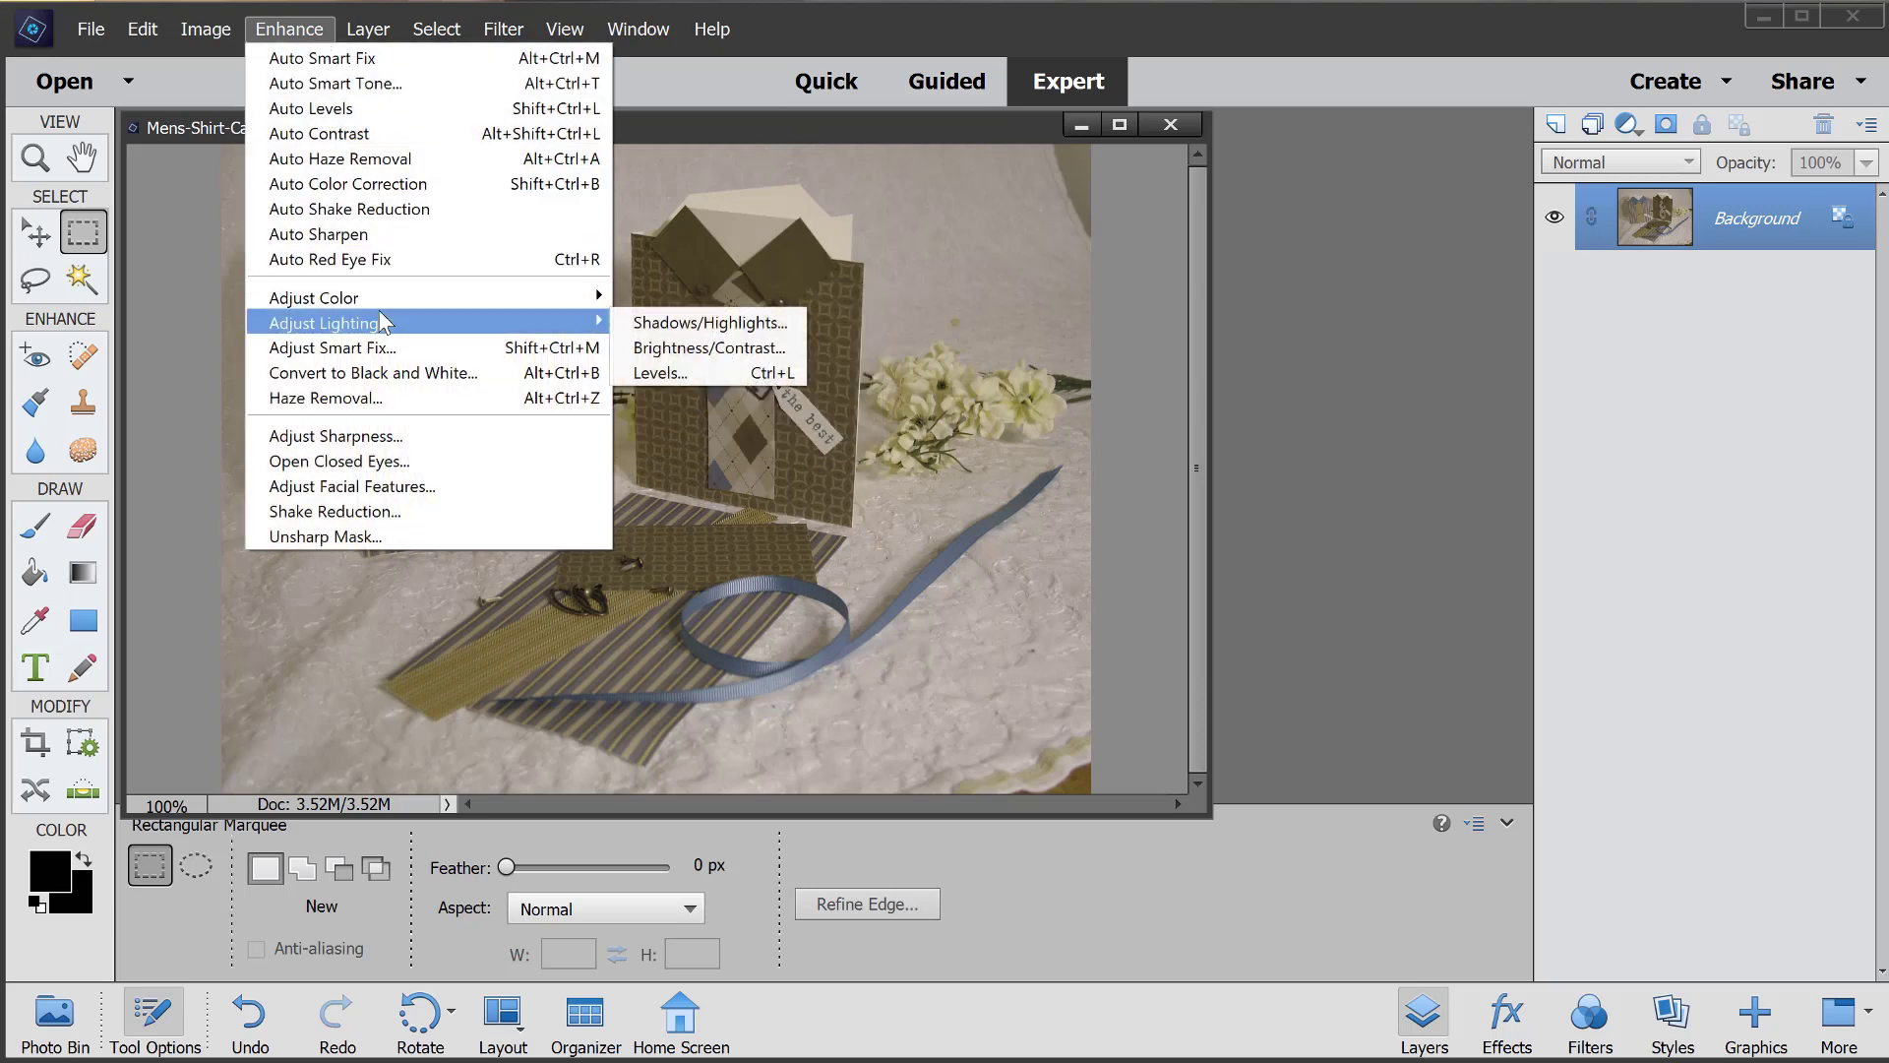
{"action": "left_click", "coordinate": [700, 348]}
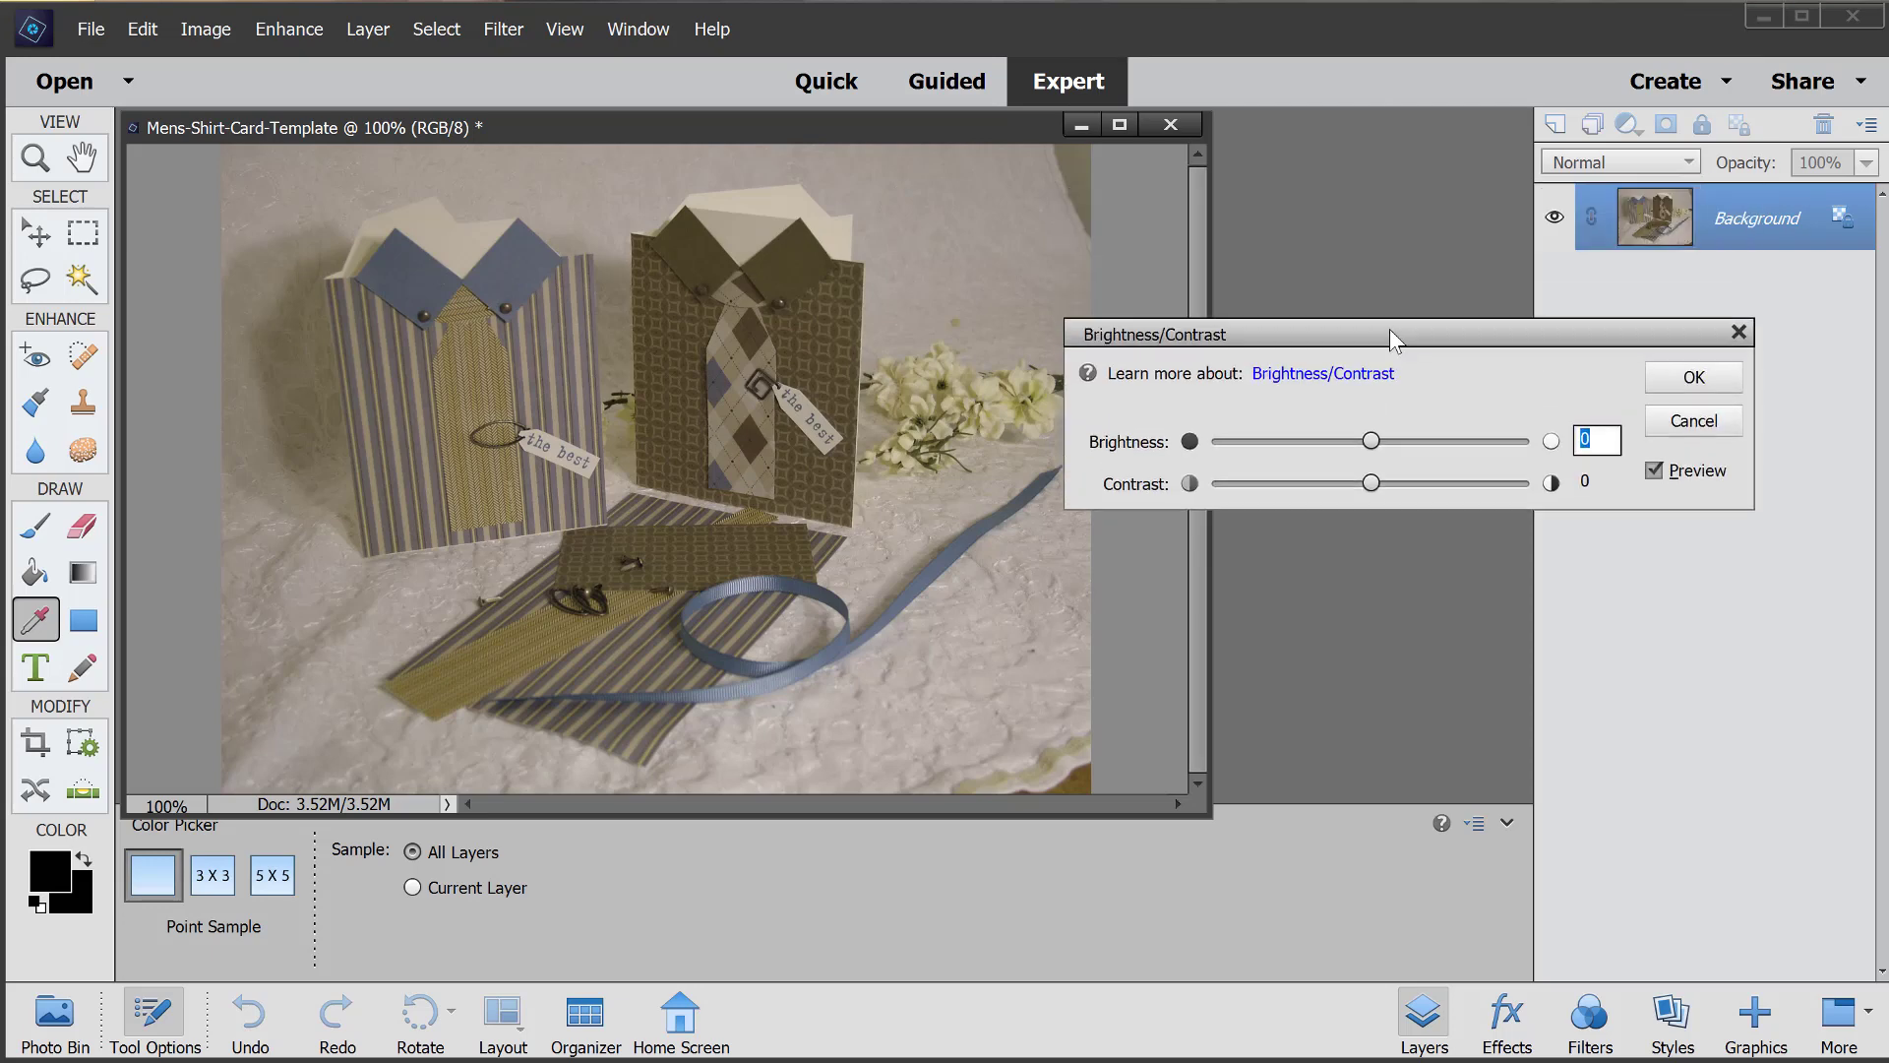
{"action": "left_click_drag", "start_coordinate": [1371, 440], "coordinate": [1429, 421]}
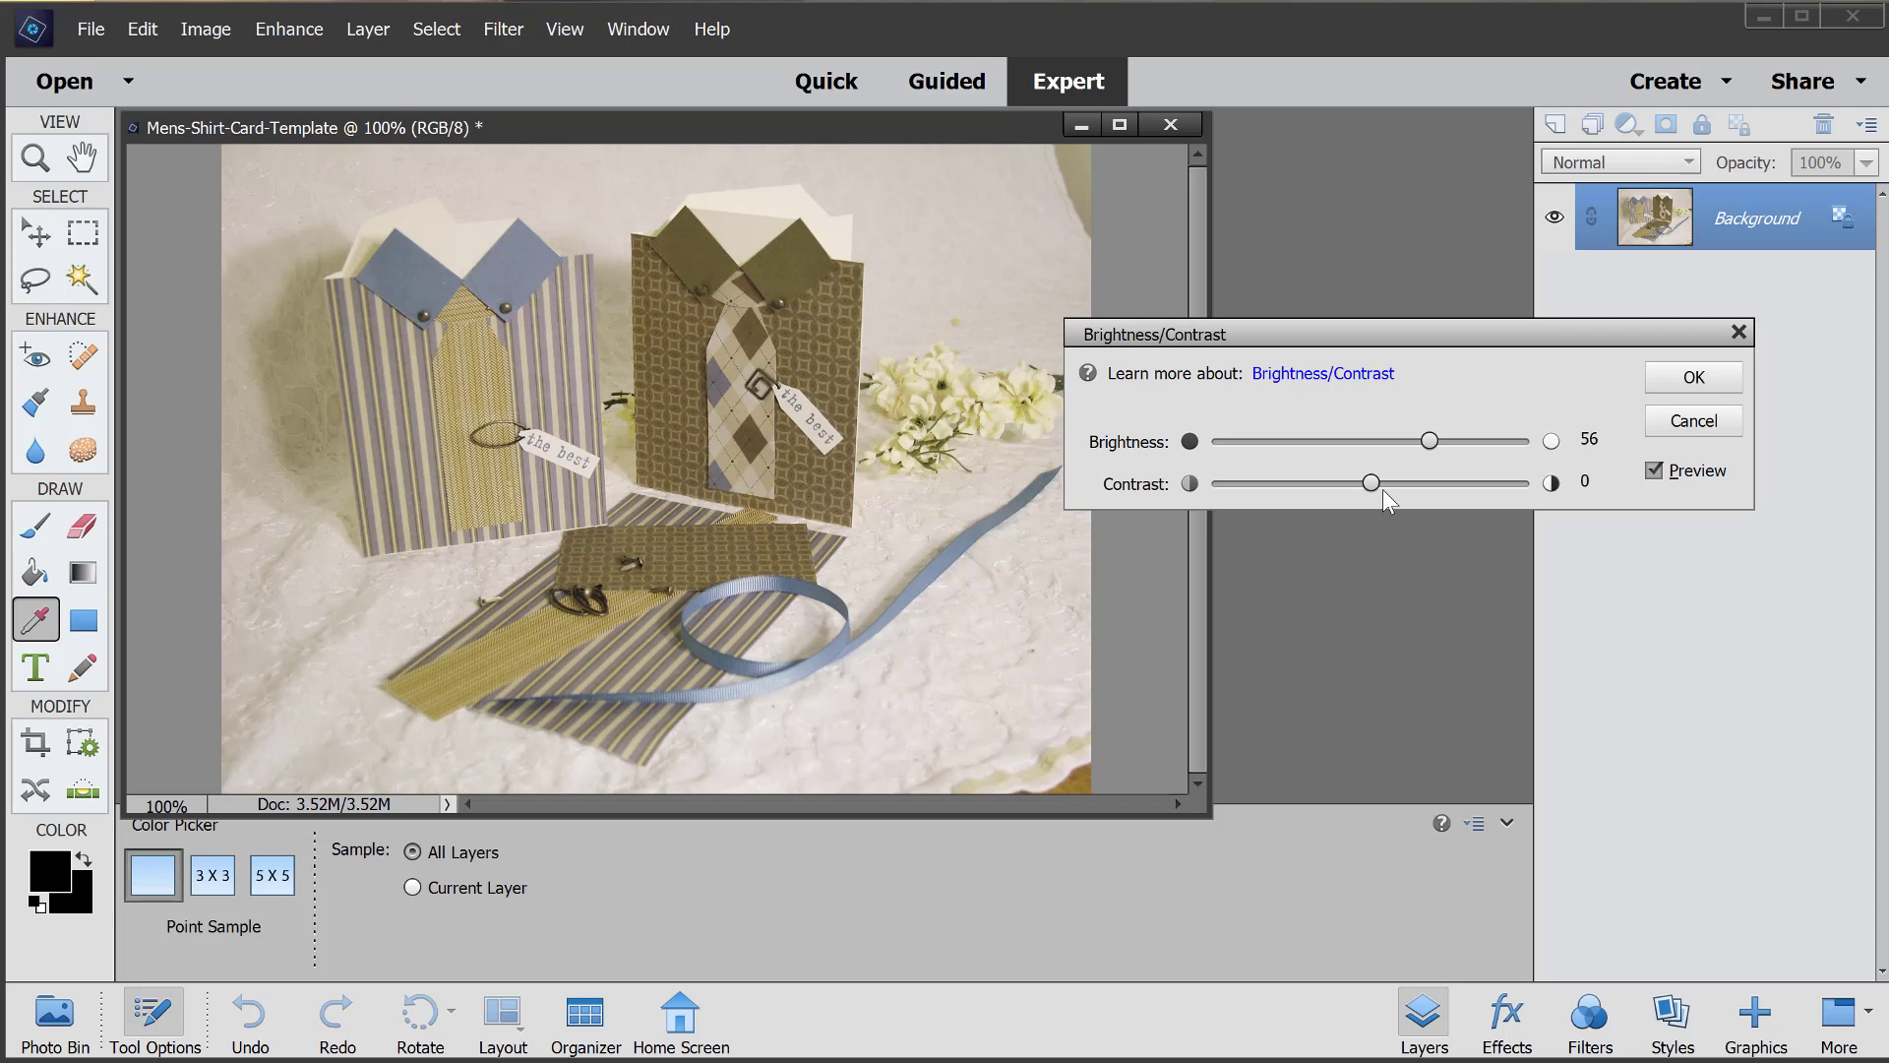
{"action": "left_click_drag", "start_coordinate": [1377, 484], "coordinate": [1408, 486]}
{"action": "left_click", "coordinate": [1693, 376]}
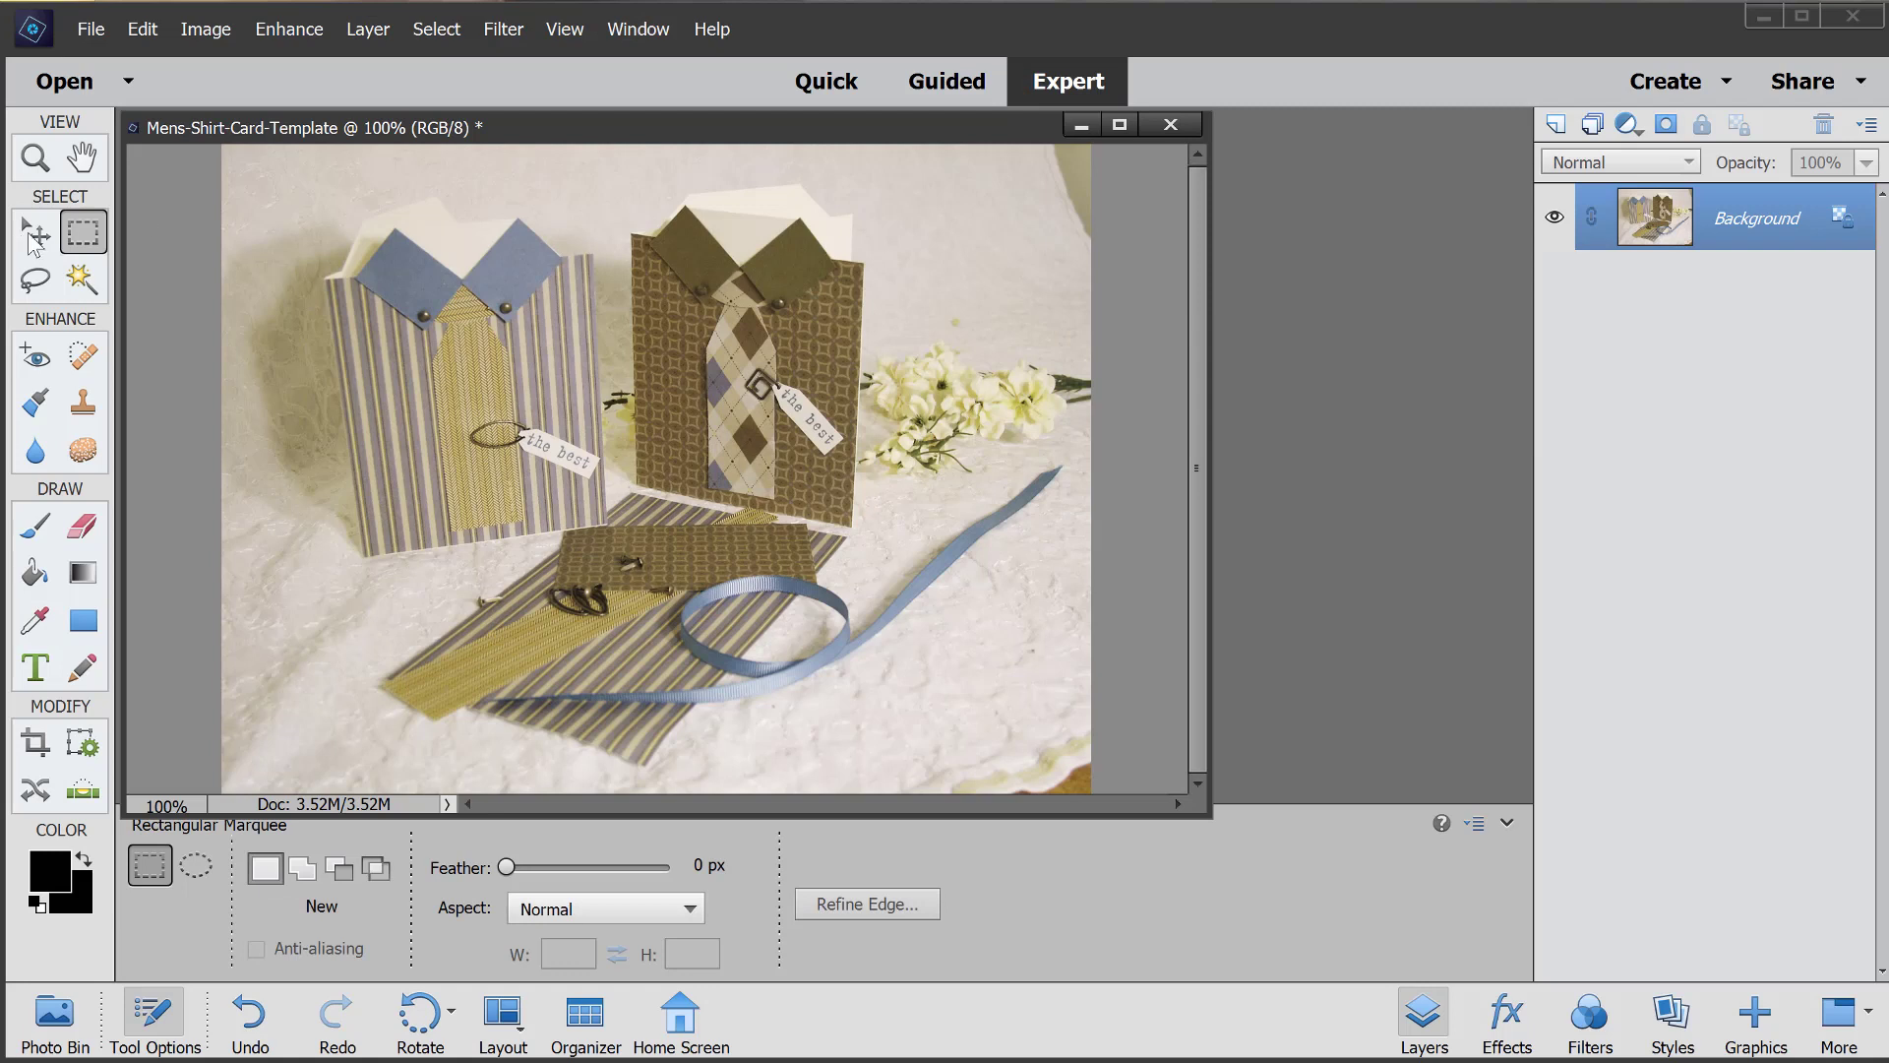
Step: Crop the photo to a rectangular marquee selection around the two shirt cards and the pieces in front of them
{"action": "left_click", "coordinate": [84, 238]}
{"action": "left_click_drag", "start_coordinate": [285, 164], "coordinate": [978, 780]}
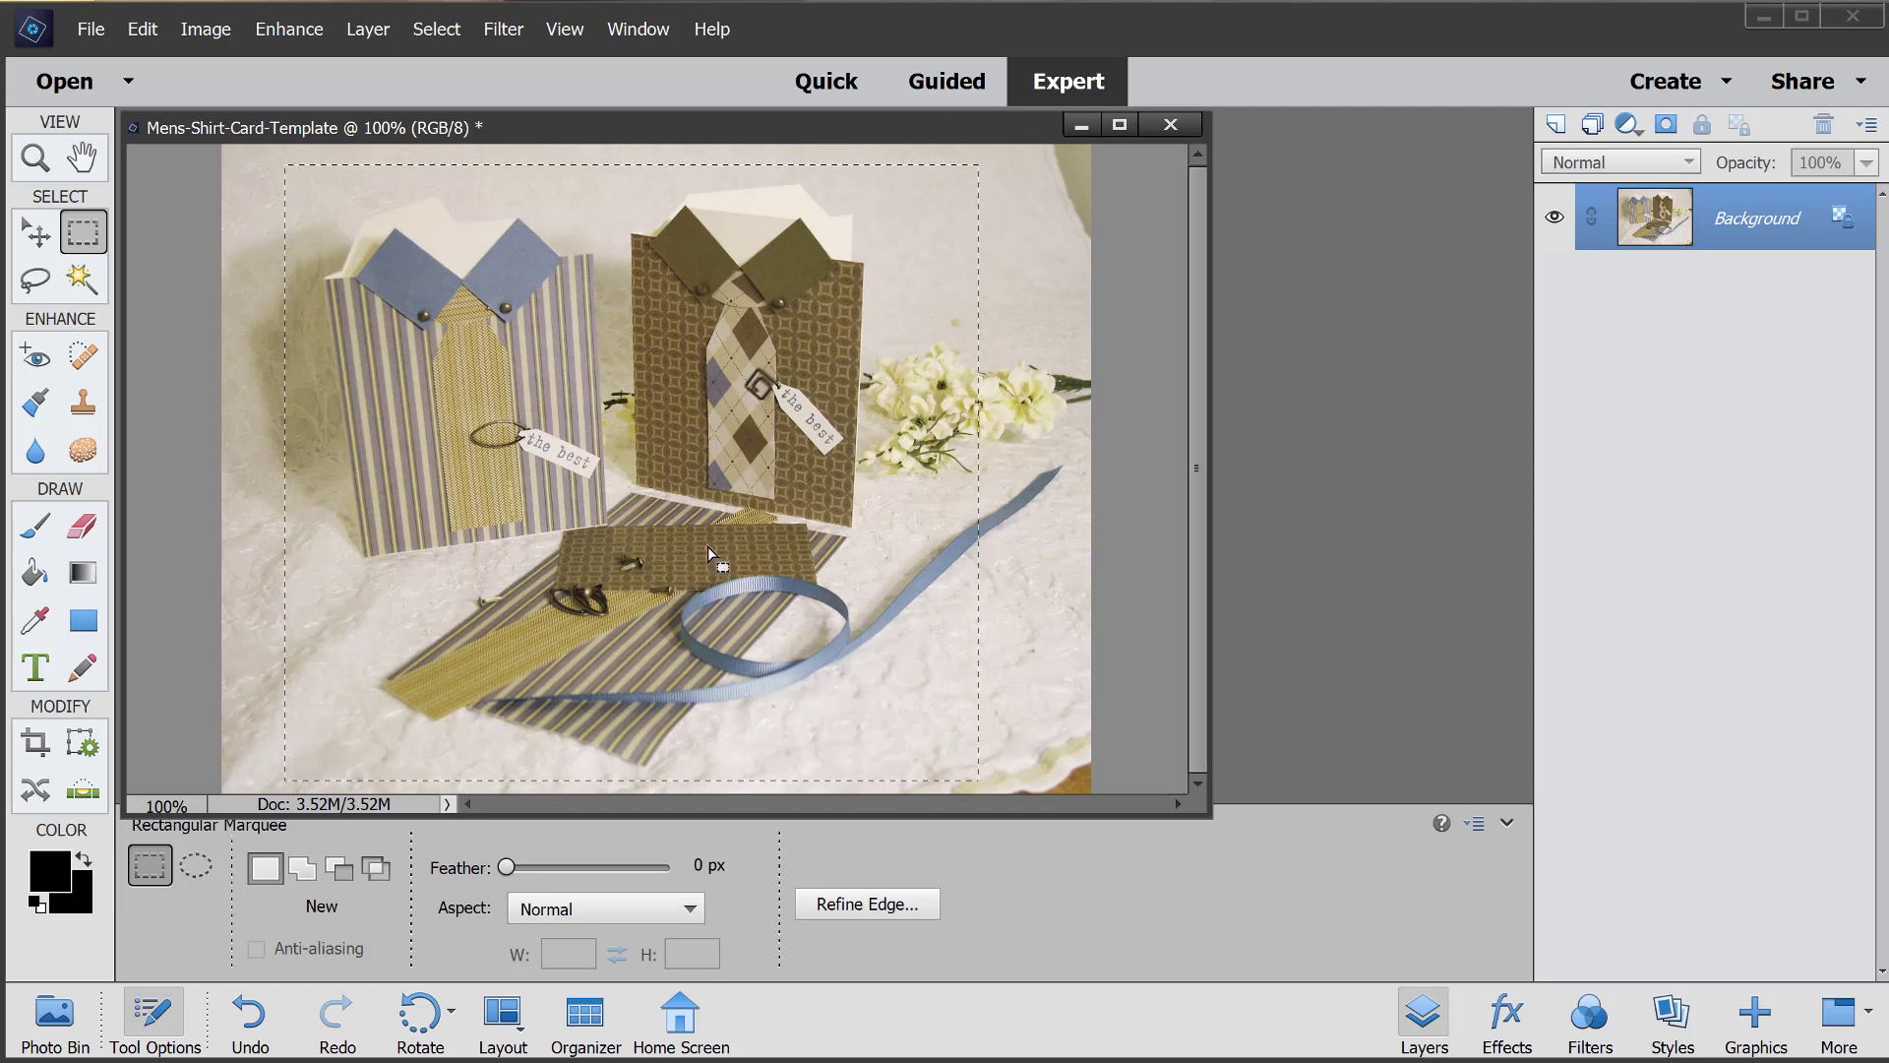
{"action": "left_click", "coordinate": [210, 33]}
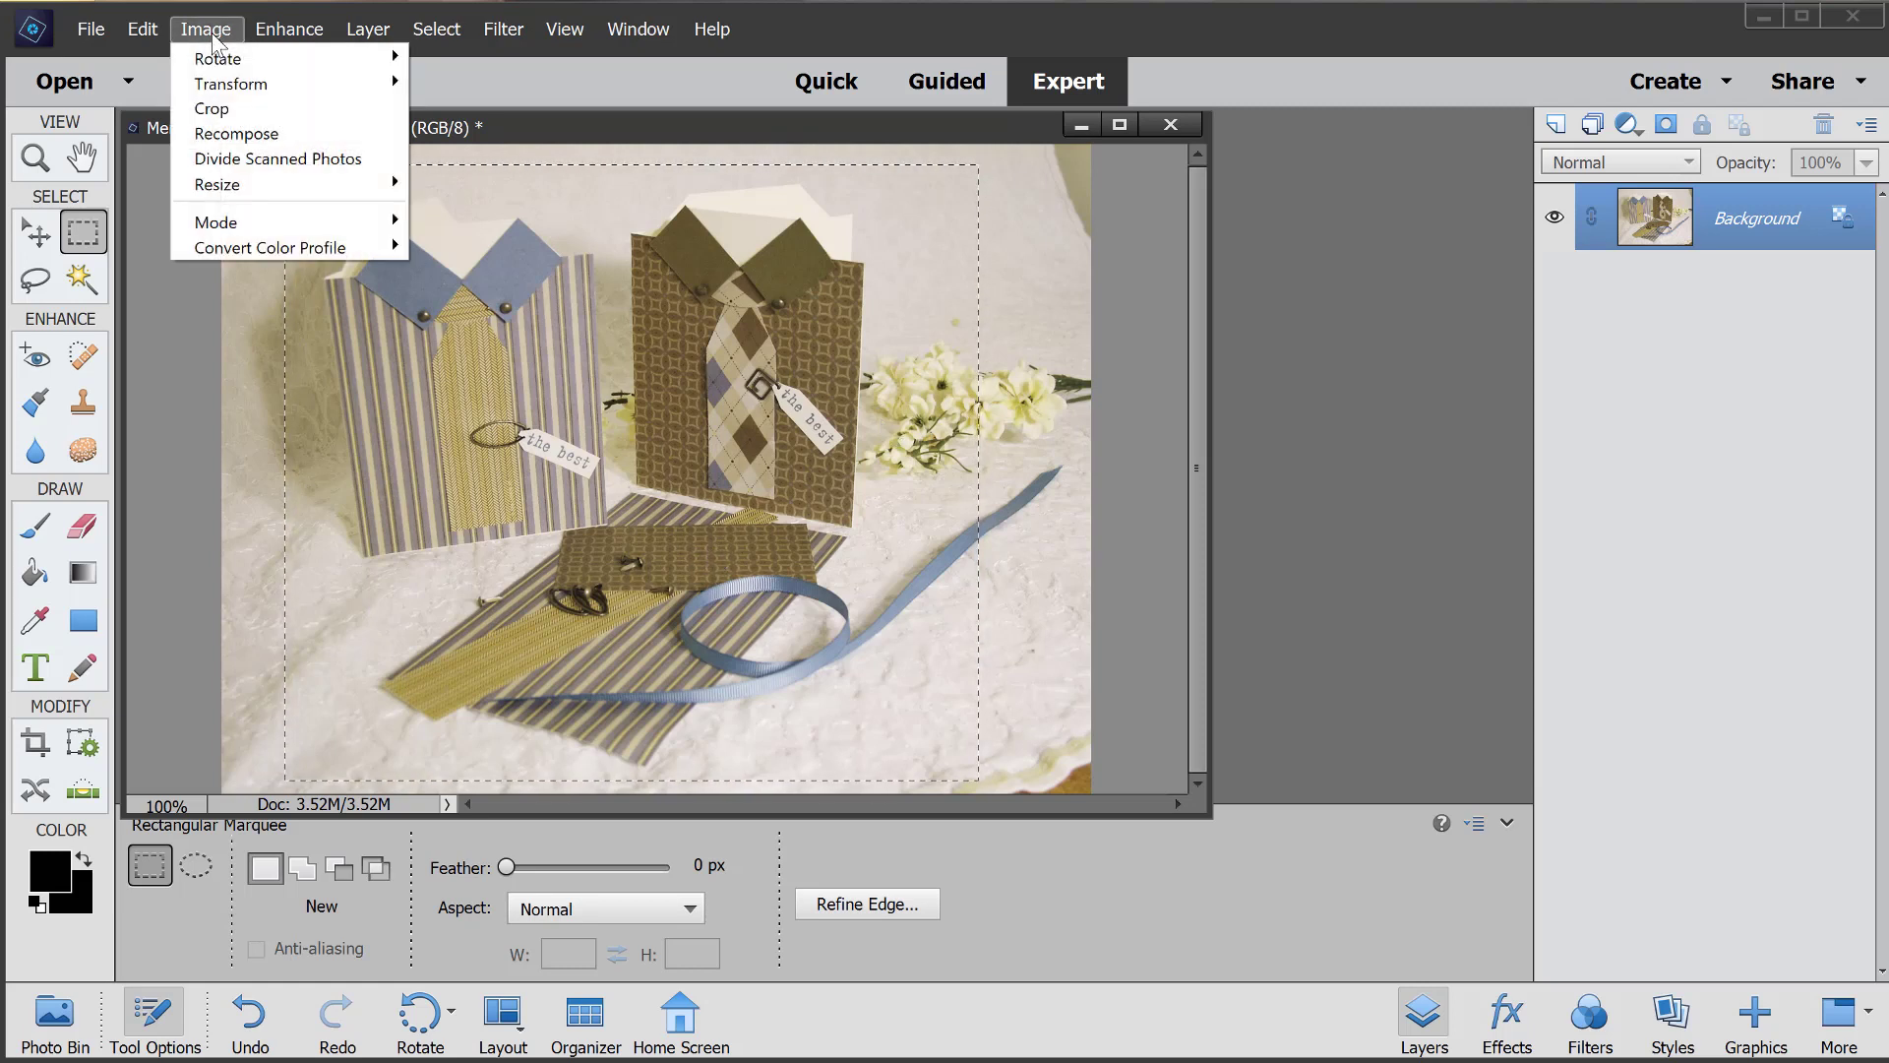
{"action": "left_click", "coordinate": [221, 107]}
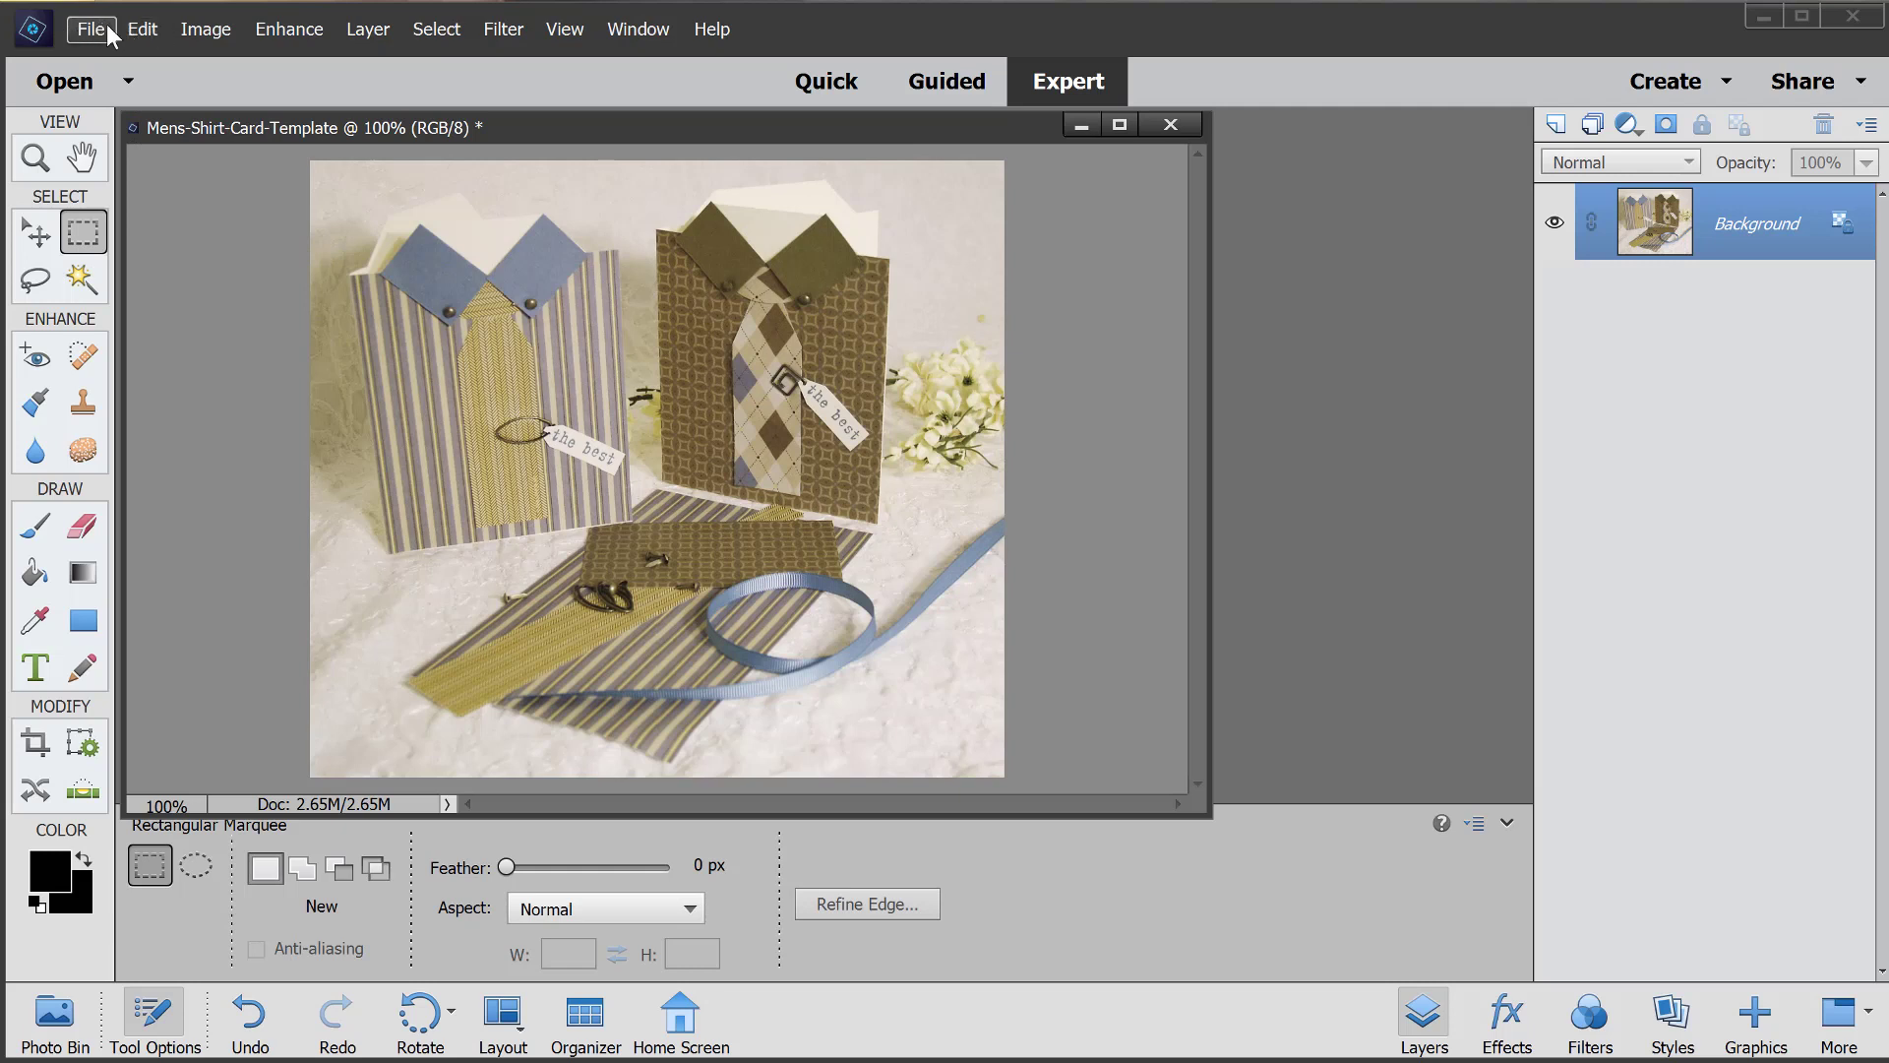
Step: Open the Image Size settings for the cropped photo, place the dialog beside the cards and select the resolution value
{"action": "left_click", "coordinate": [190, 36]}
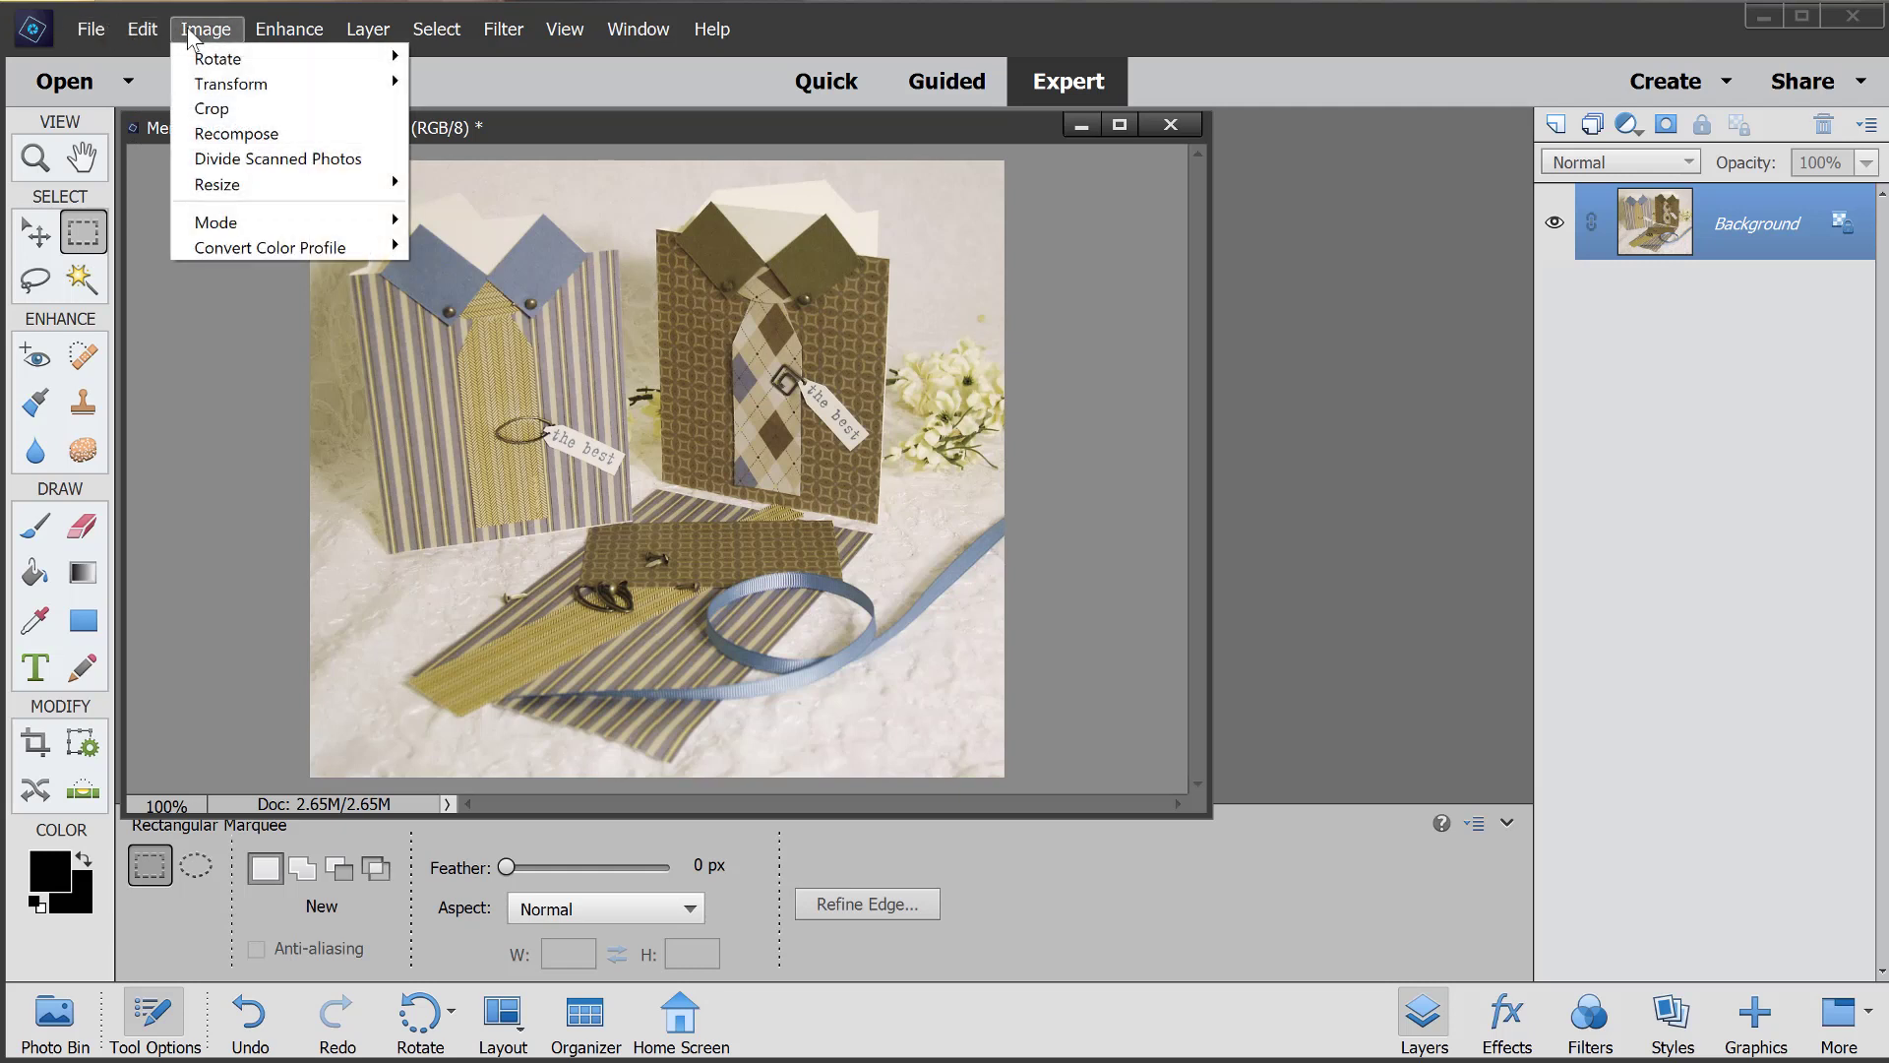
{"action": "mouse_move", "coordinate": [236, 187]}
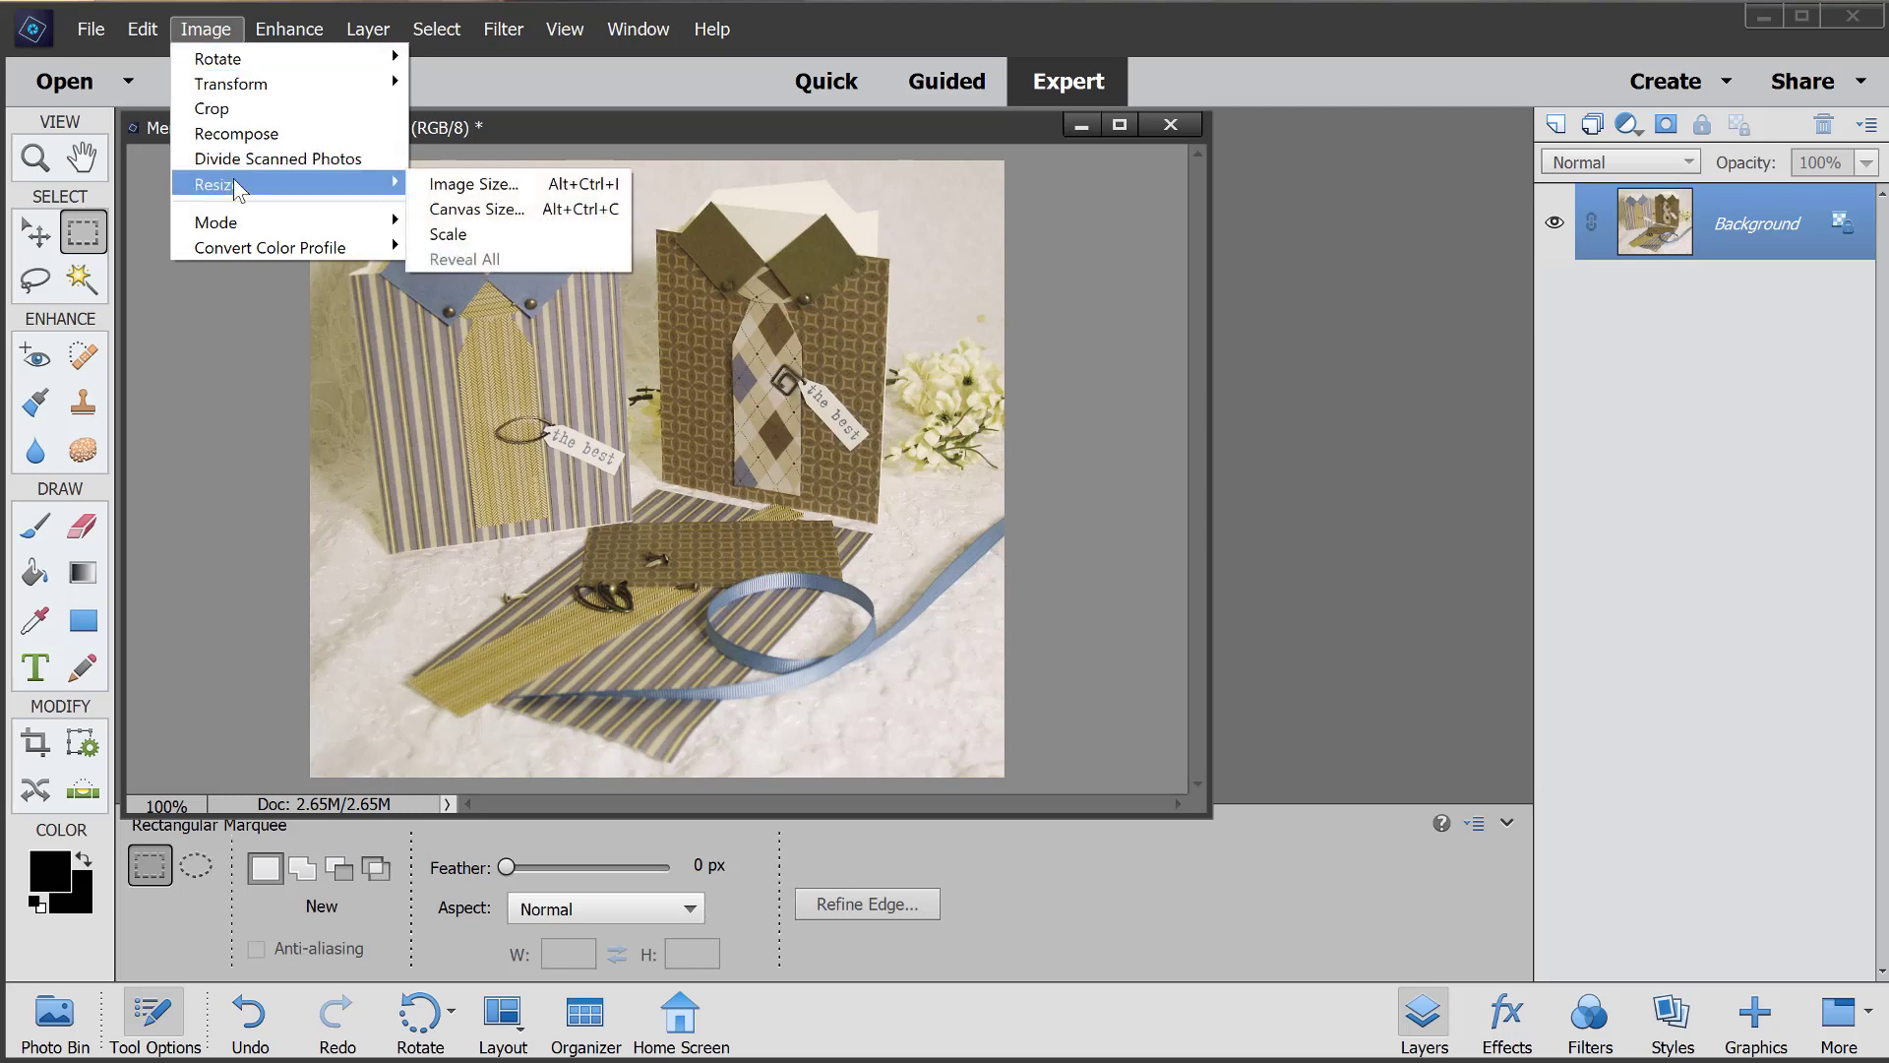
{"action": "left_click", "coordinate": [462, 185]}
{"action": "left_click_drag", "start_coordinate": [811, 133], "coordinate": [1066, 183]}
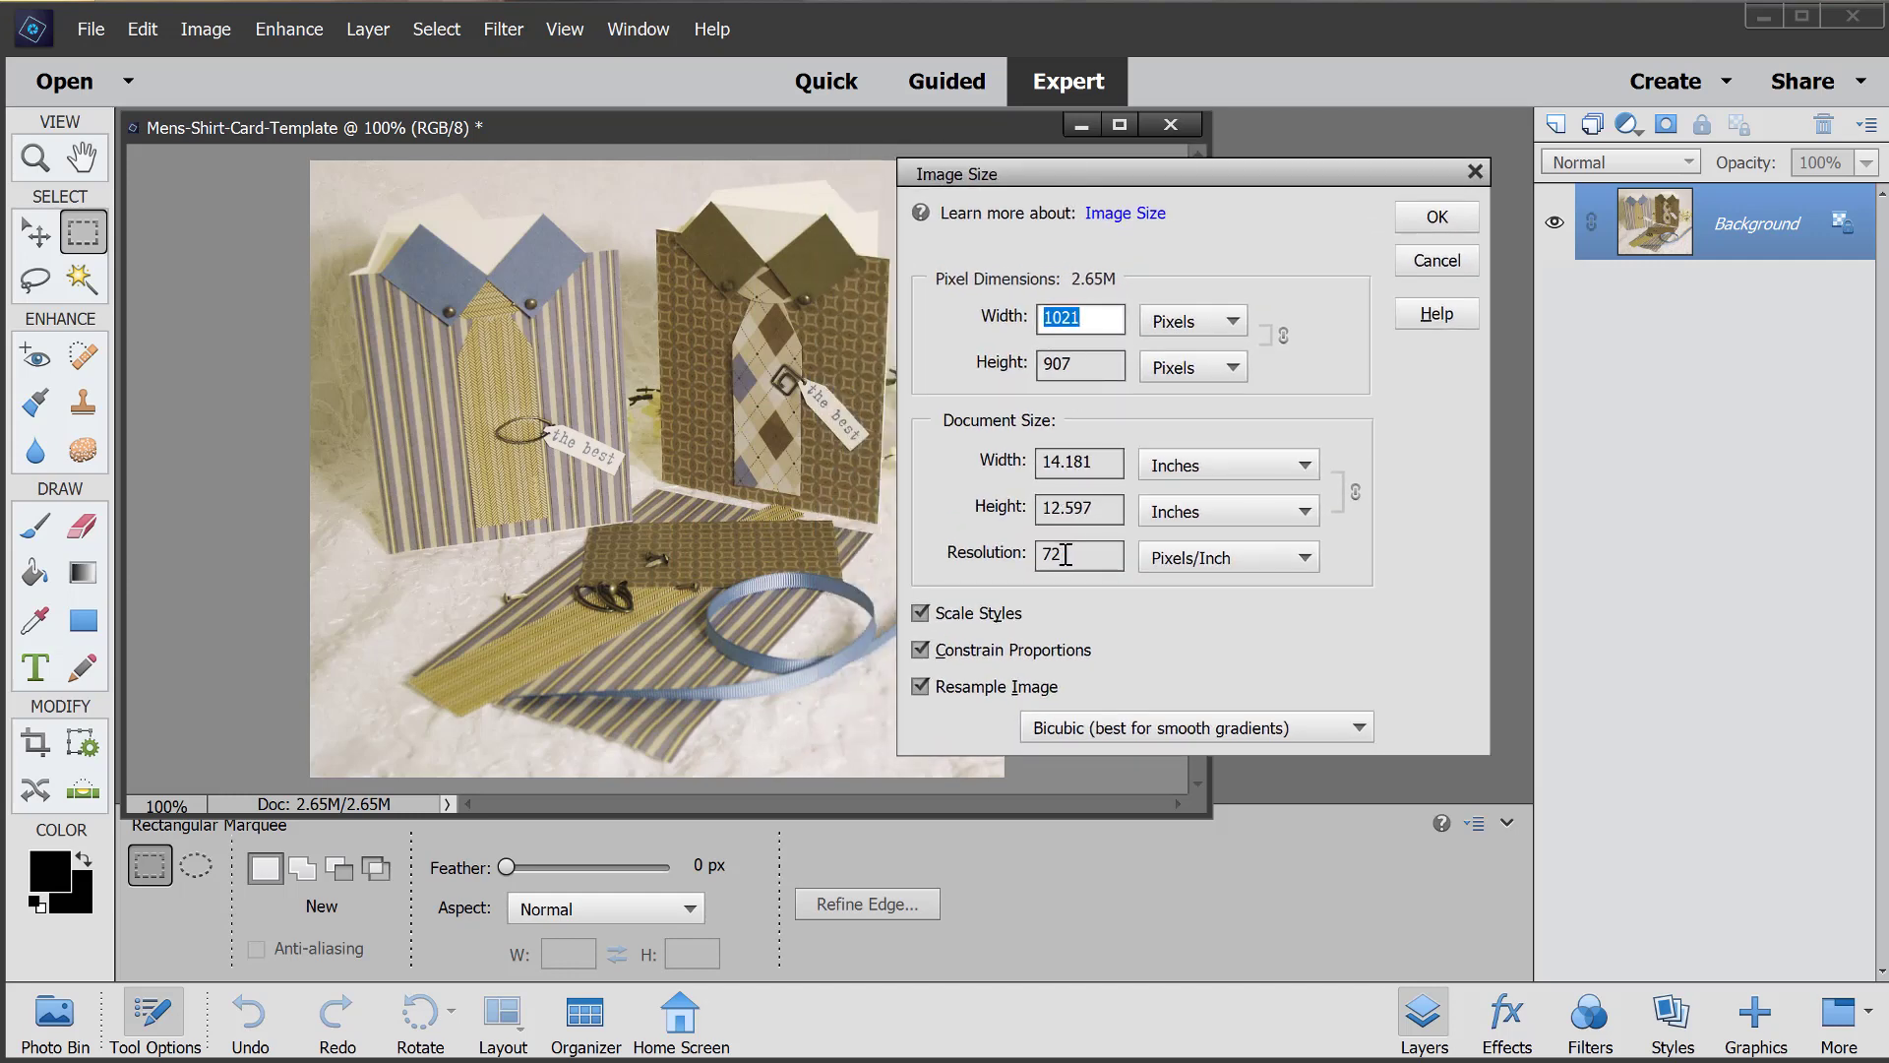
{"action": "left_click_drag", "start_coordinate": [1067, 554], "coordinate": [1029, 558]}
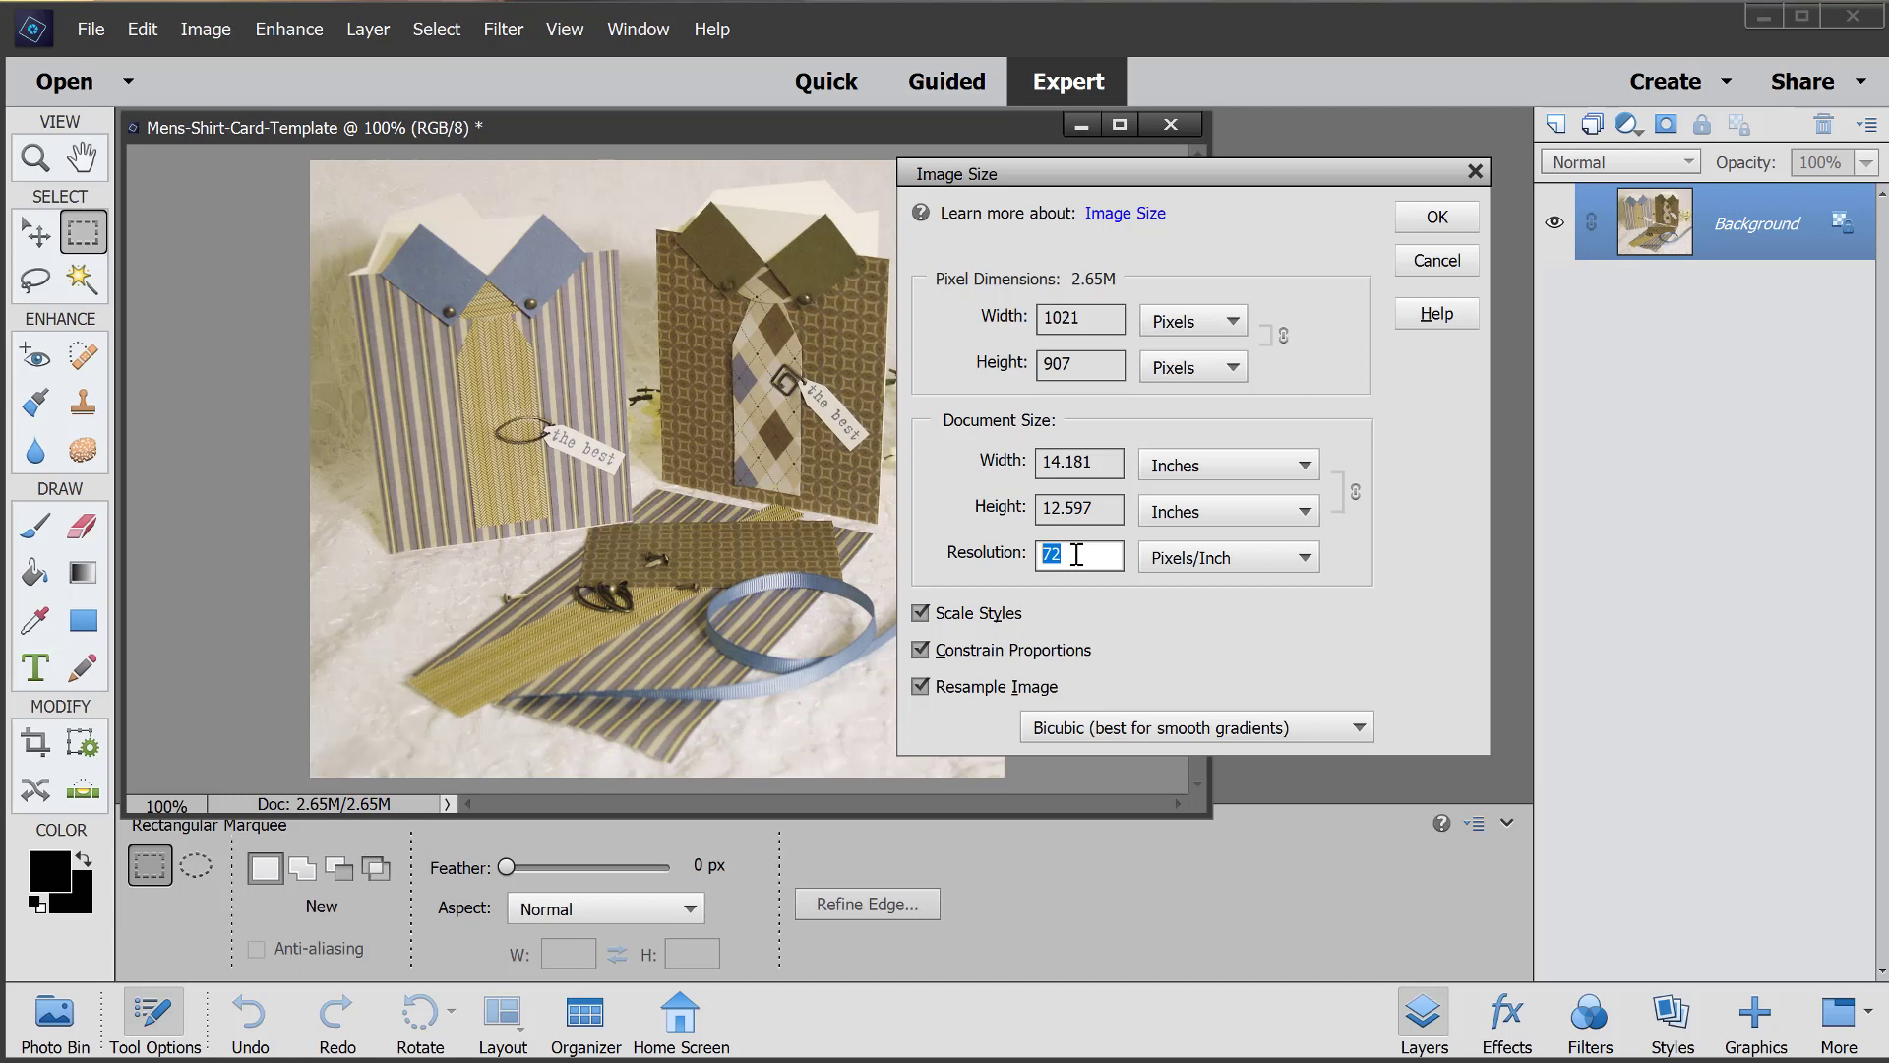
{"action": "left_click", "coordinate": [921, 687]}
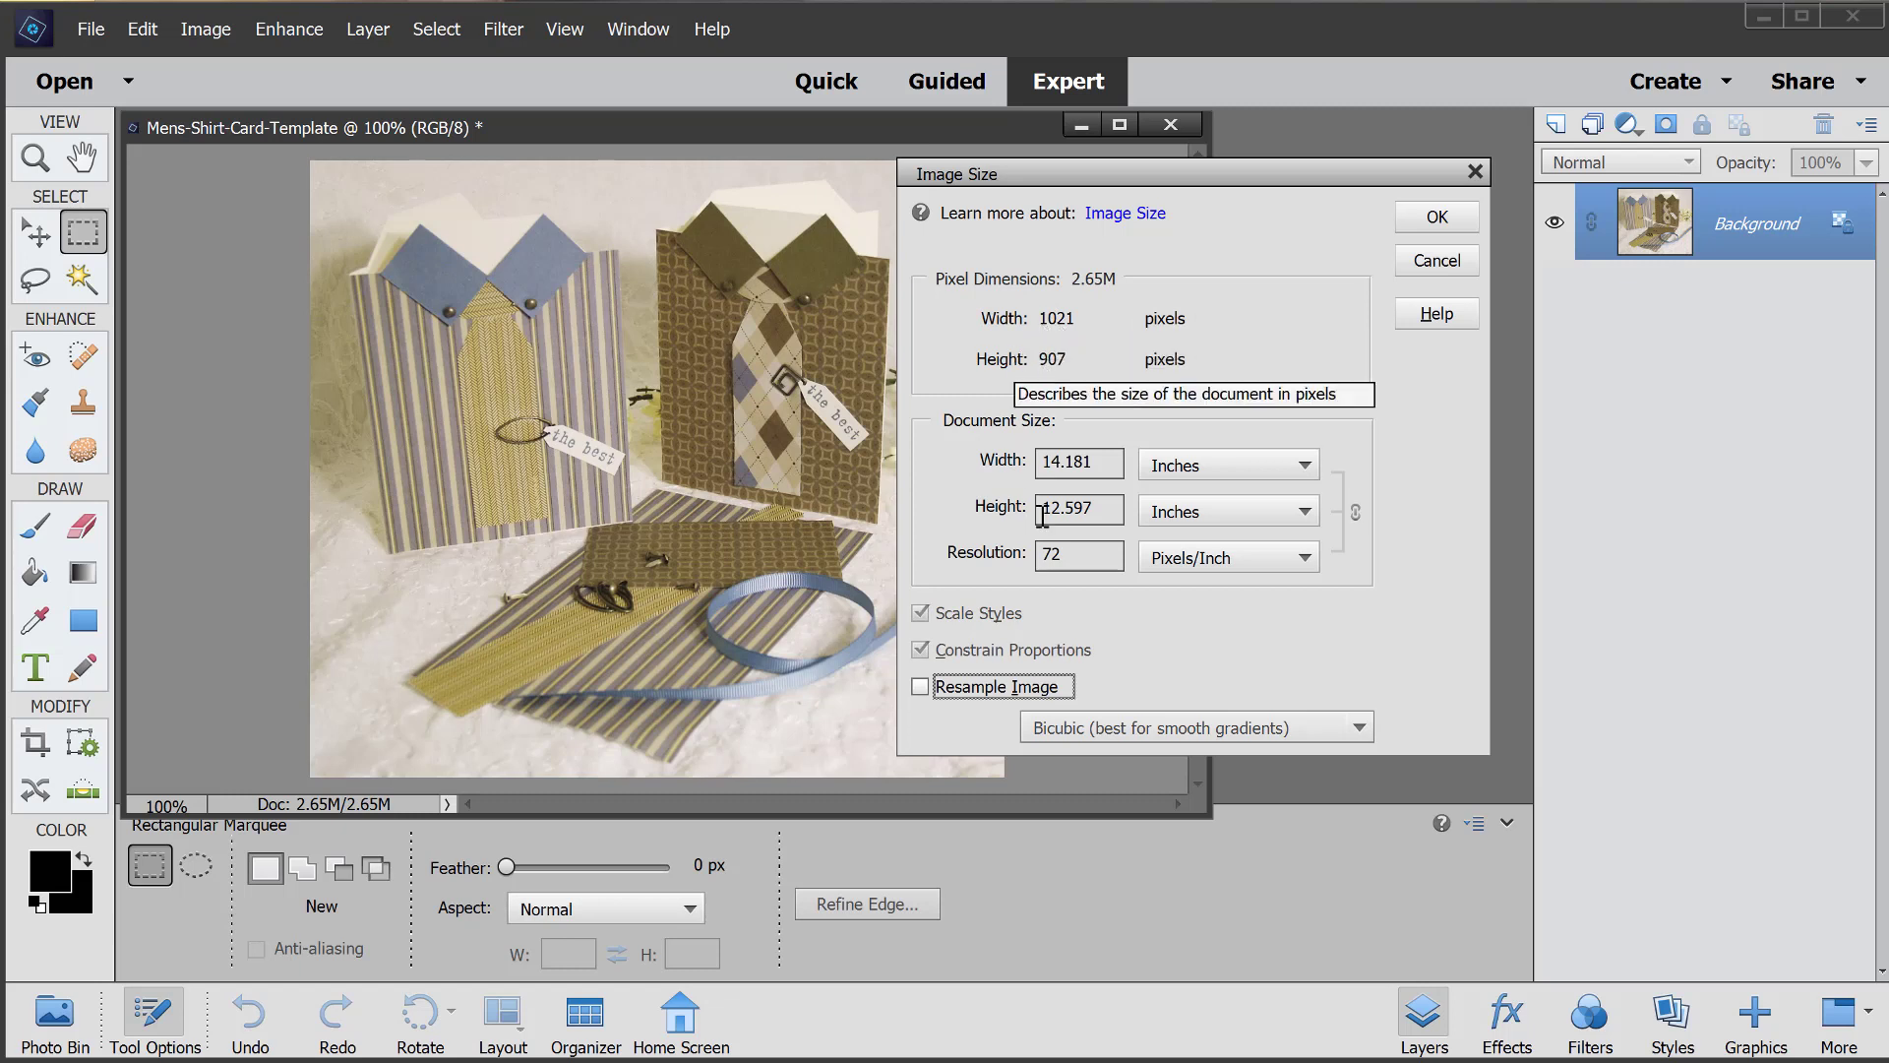
{"action": "left_click", "coordinate": [1075, 557]}
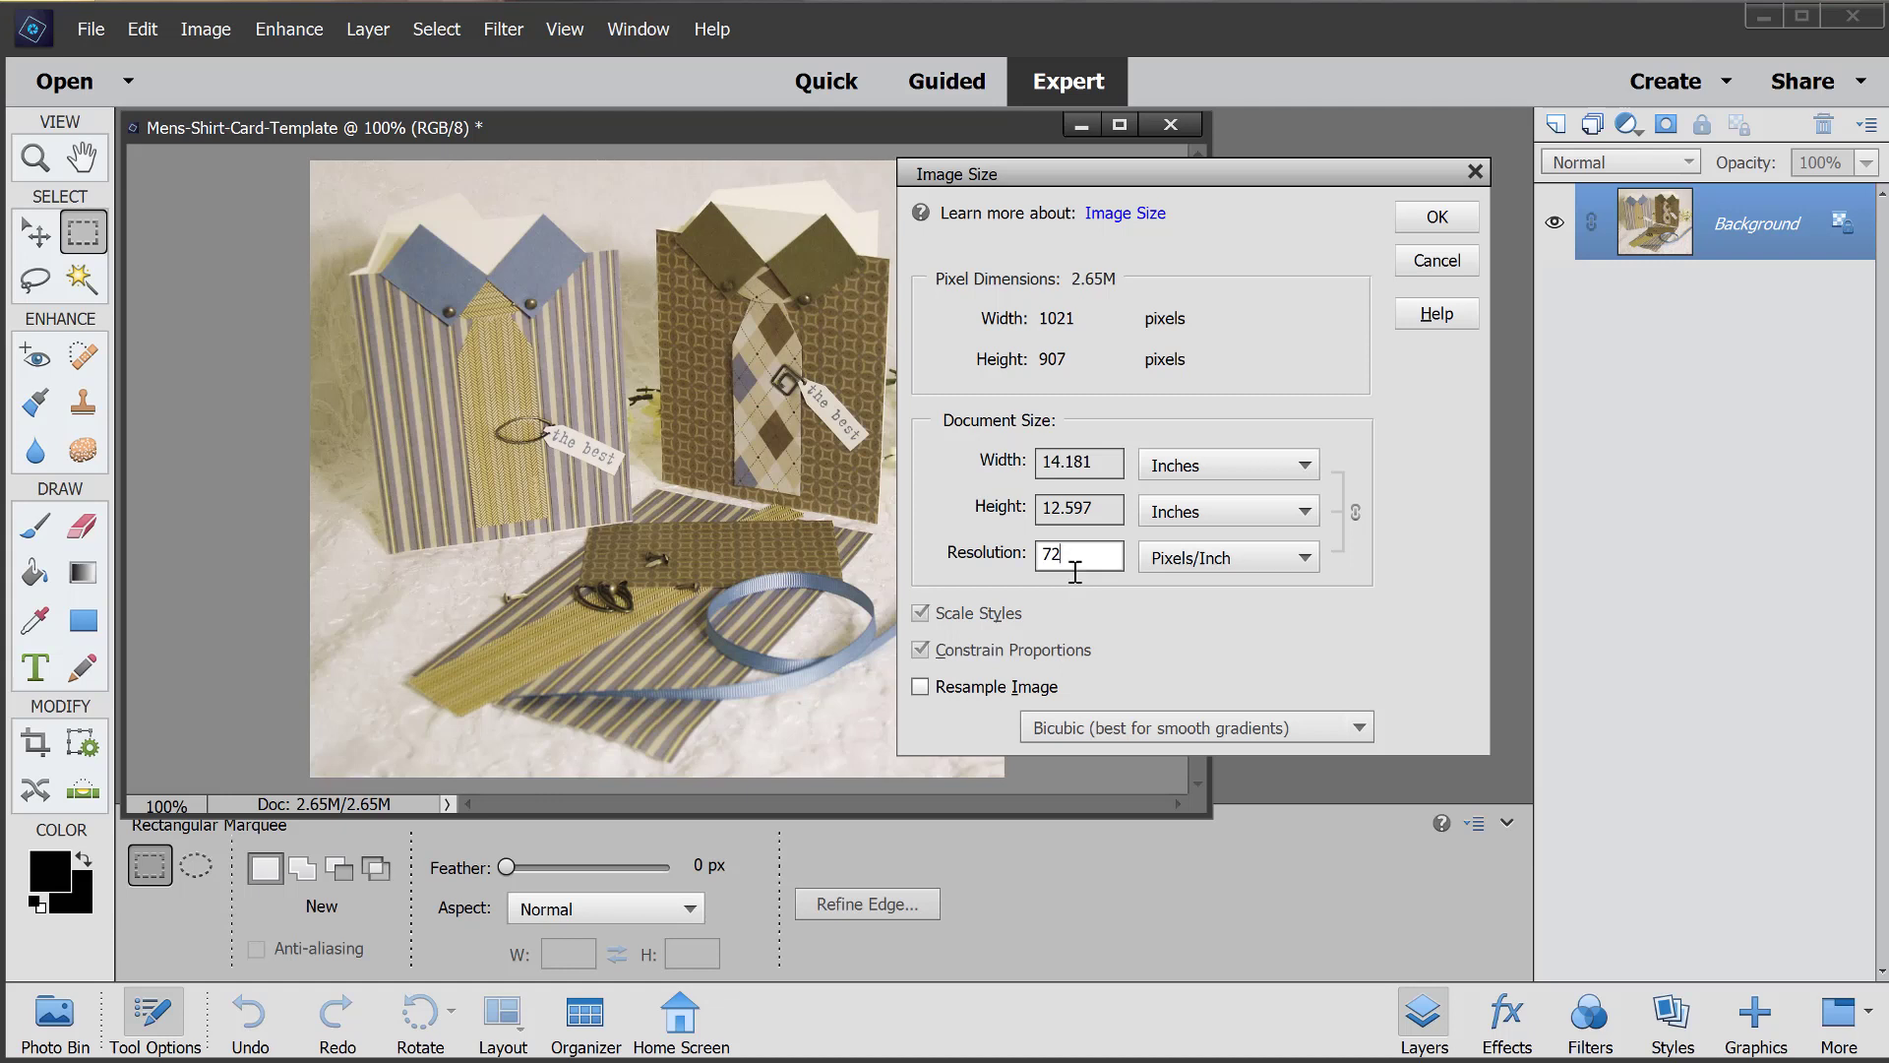
{"action": "left_click", "coordinate": [919, 687]}
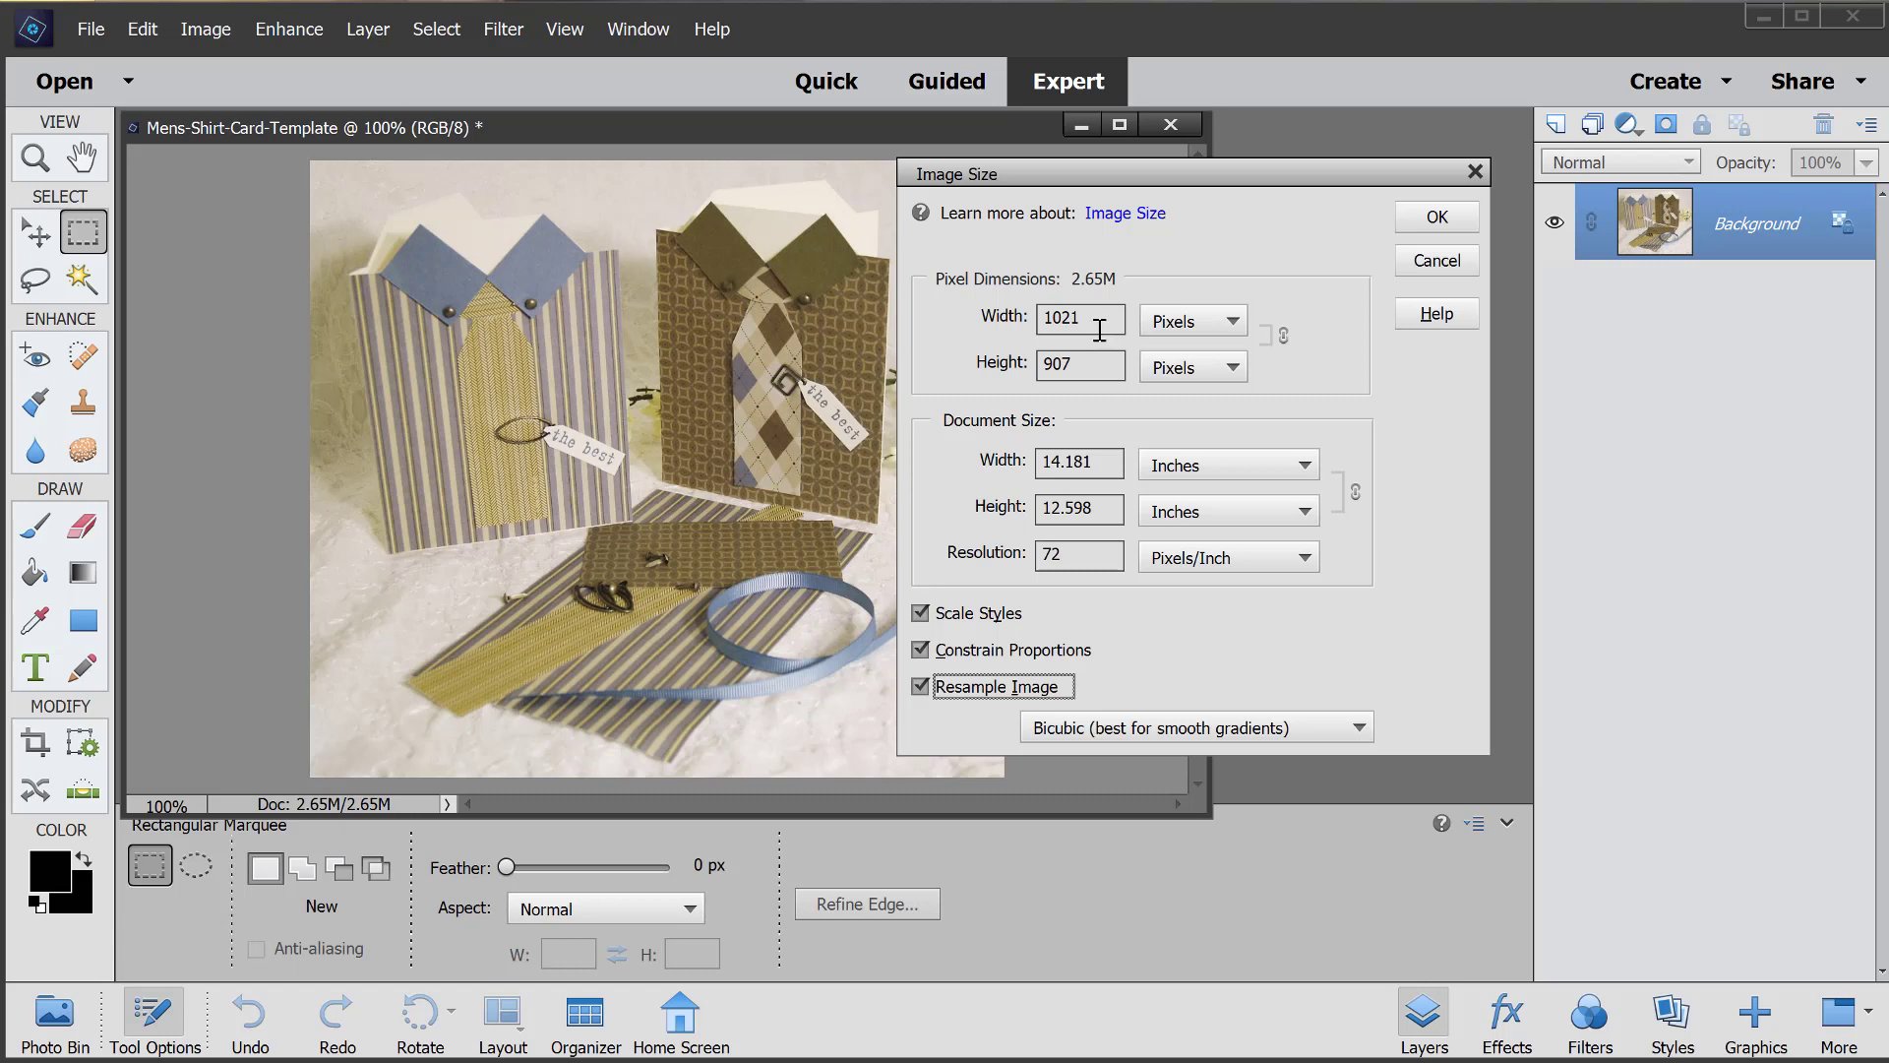
Step: Resize the photo to a width of 800 pixels with Constrain Proportions and Resample Image on
{"action": "left_click_drag", "start_coordinate": [1087, 321], "coordinate": [1025, 325]}
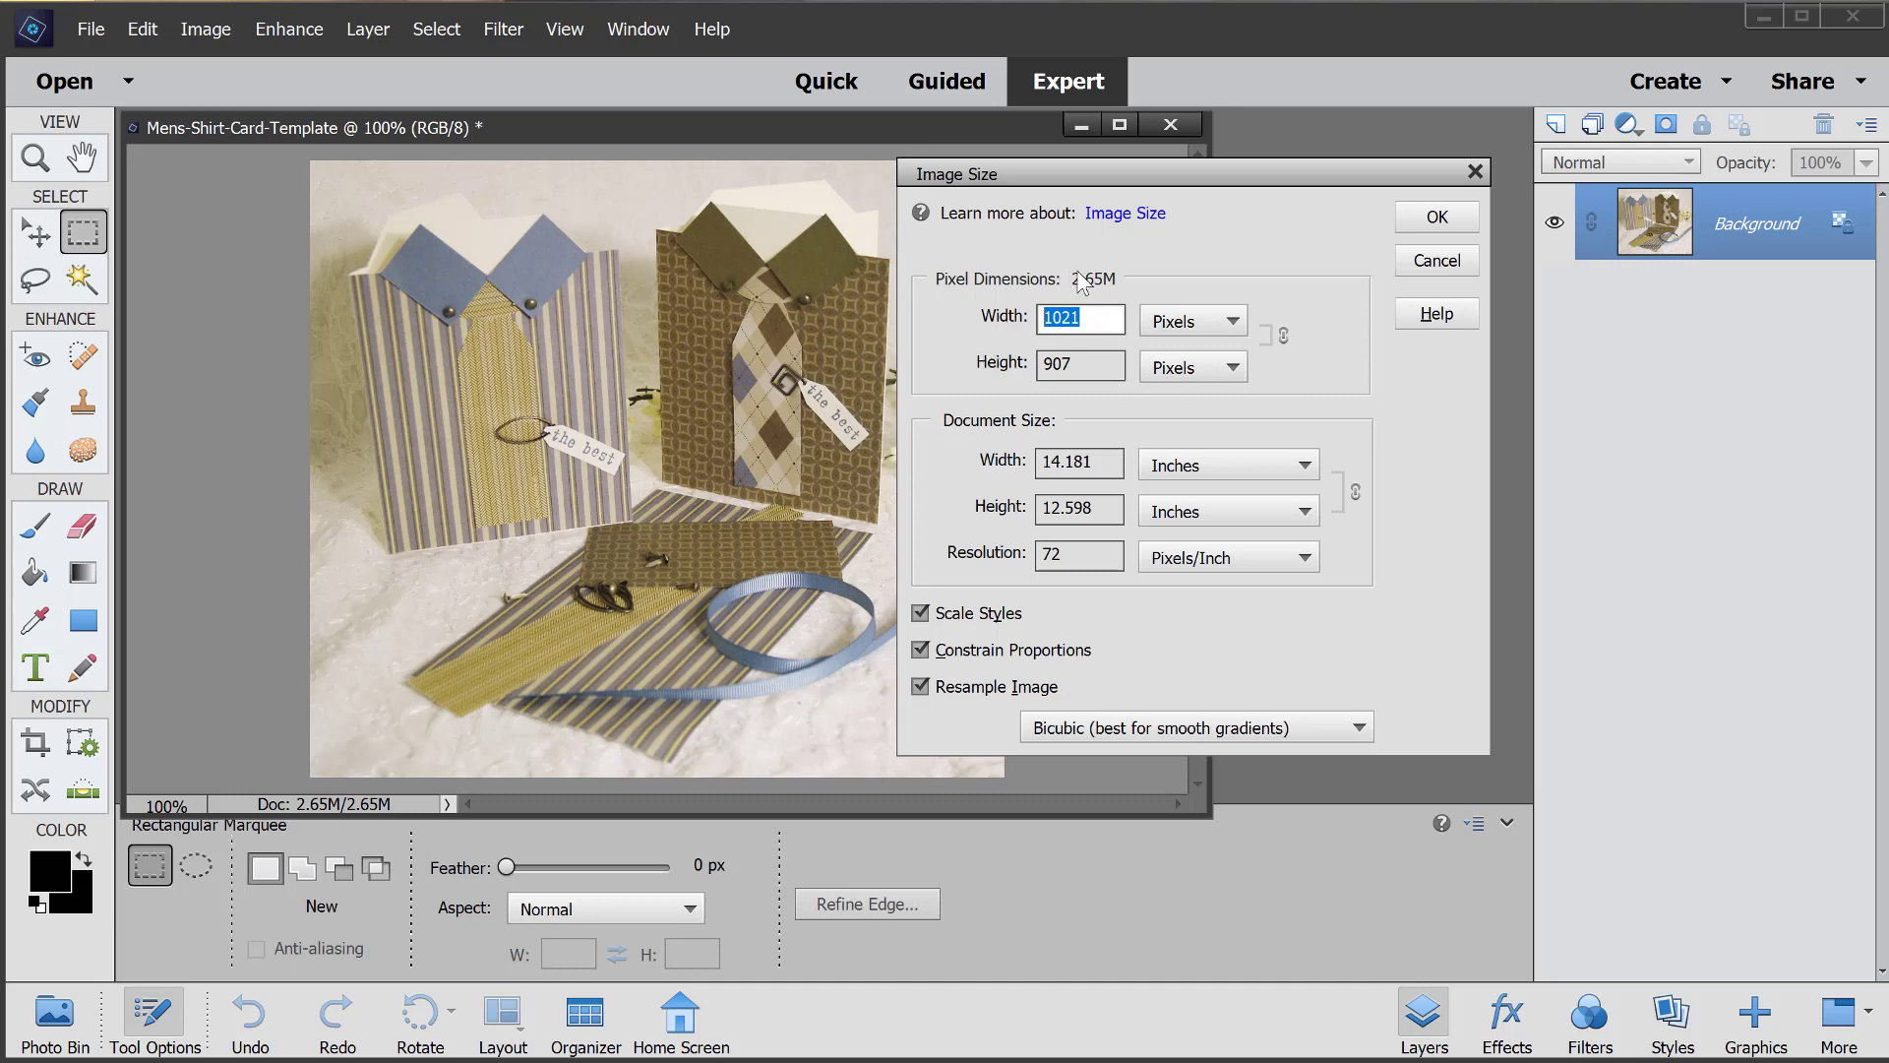
{"action": "type", "text": "800"}
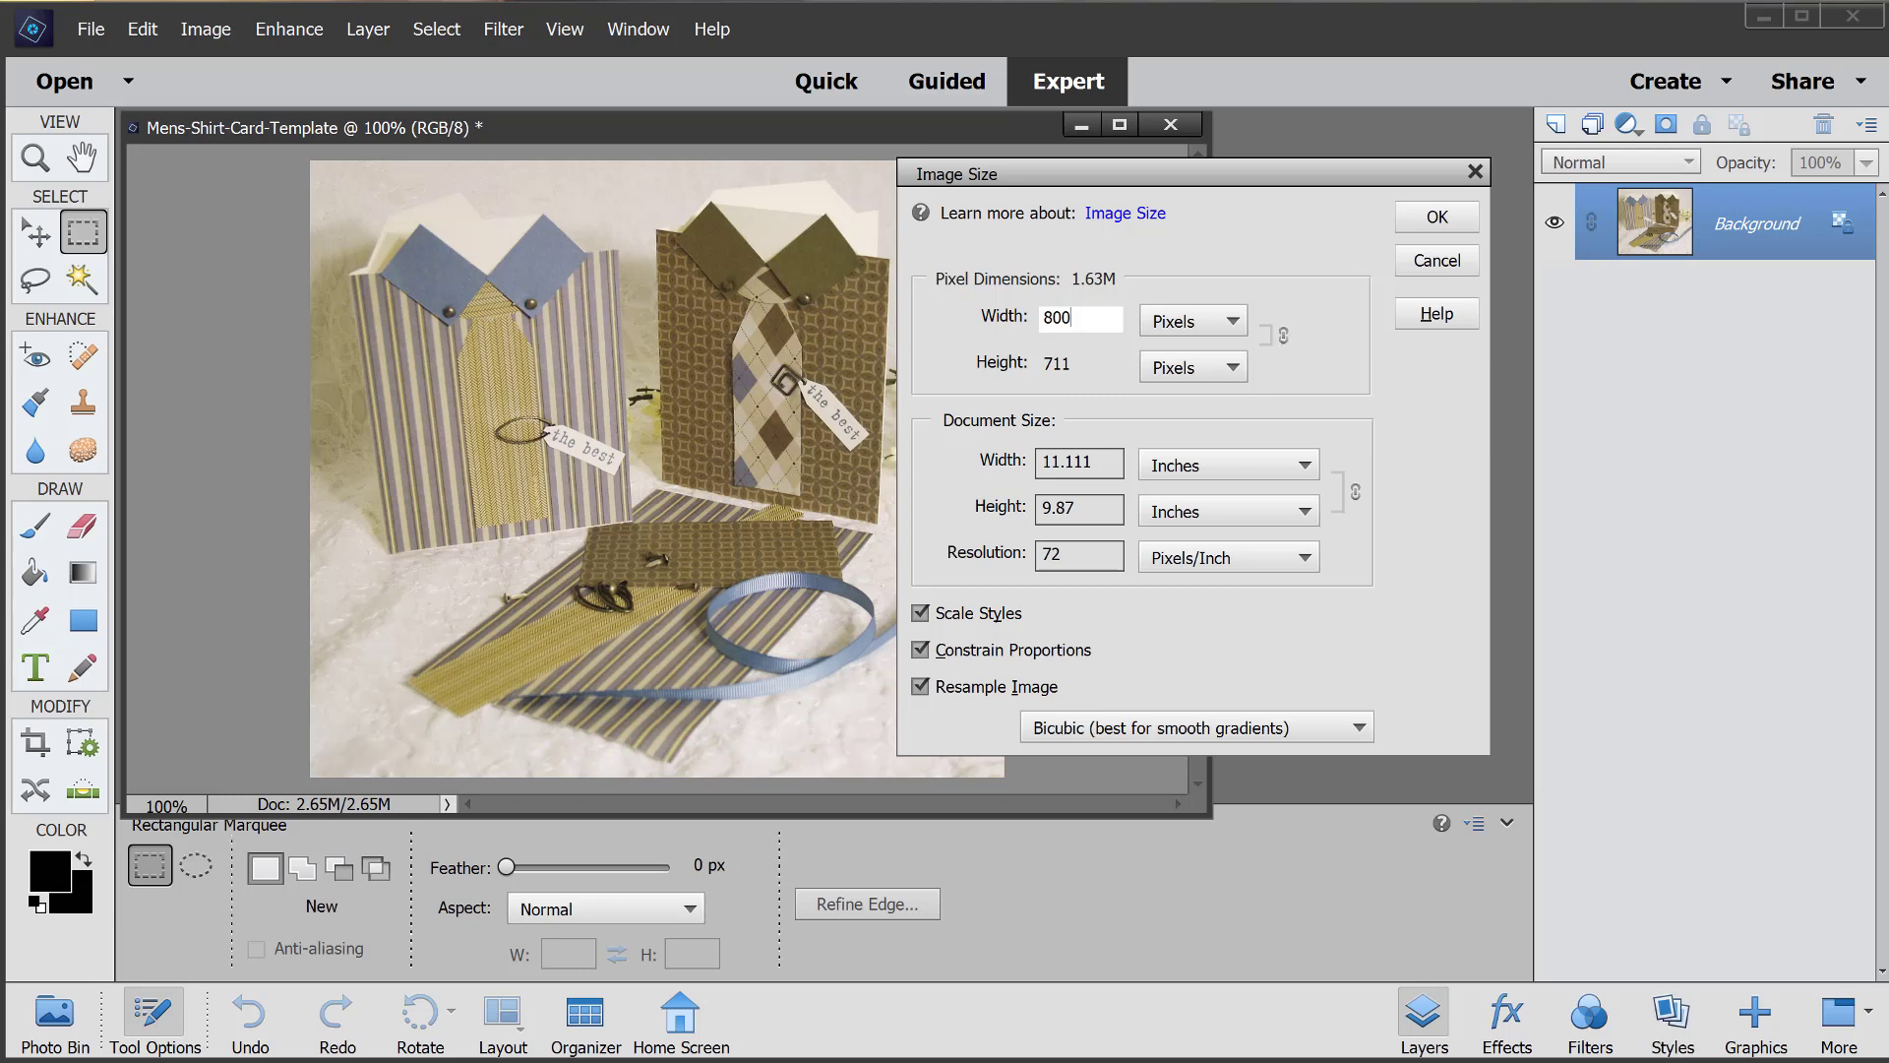
{"action": "left_click", "coordinate": [1230, 676]}
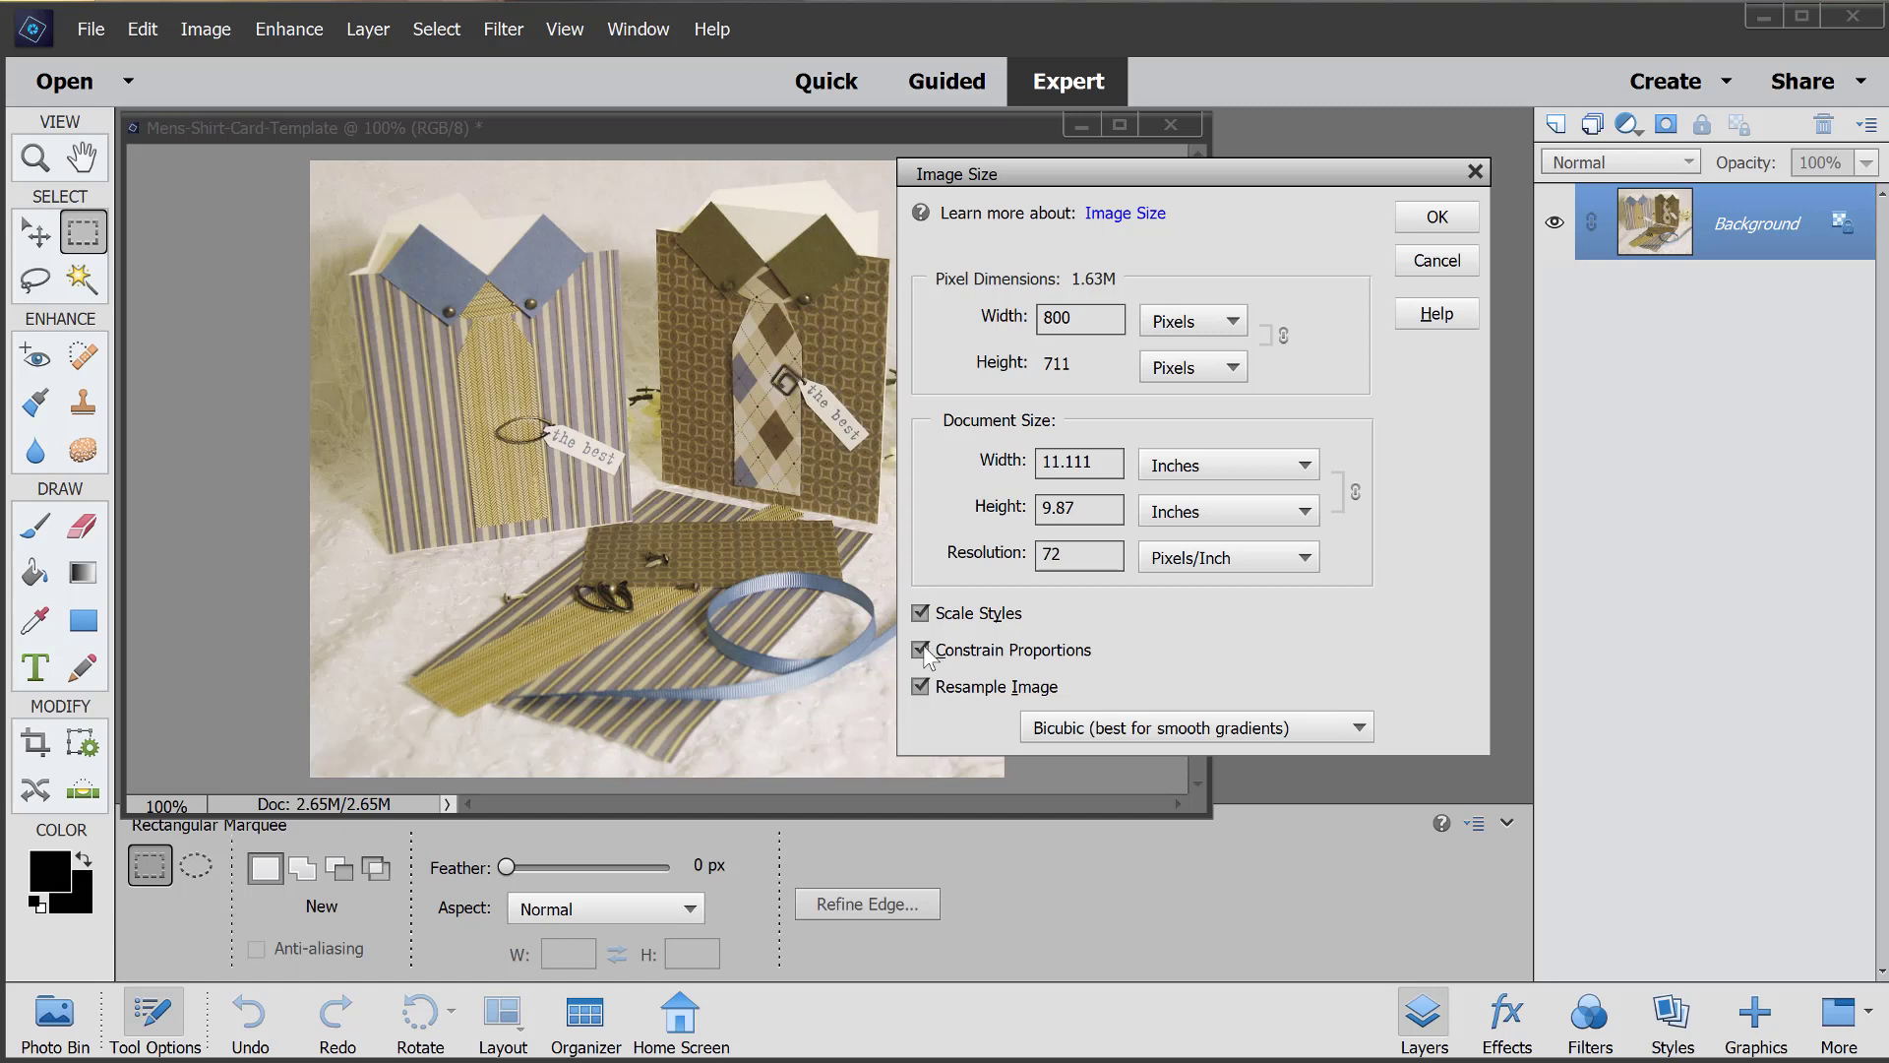
{"action": "left_click", "coordinate": [1079, 313]}
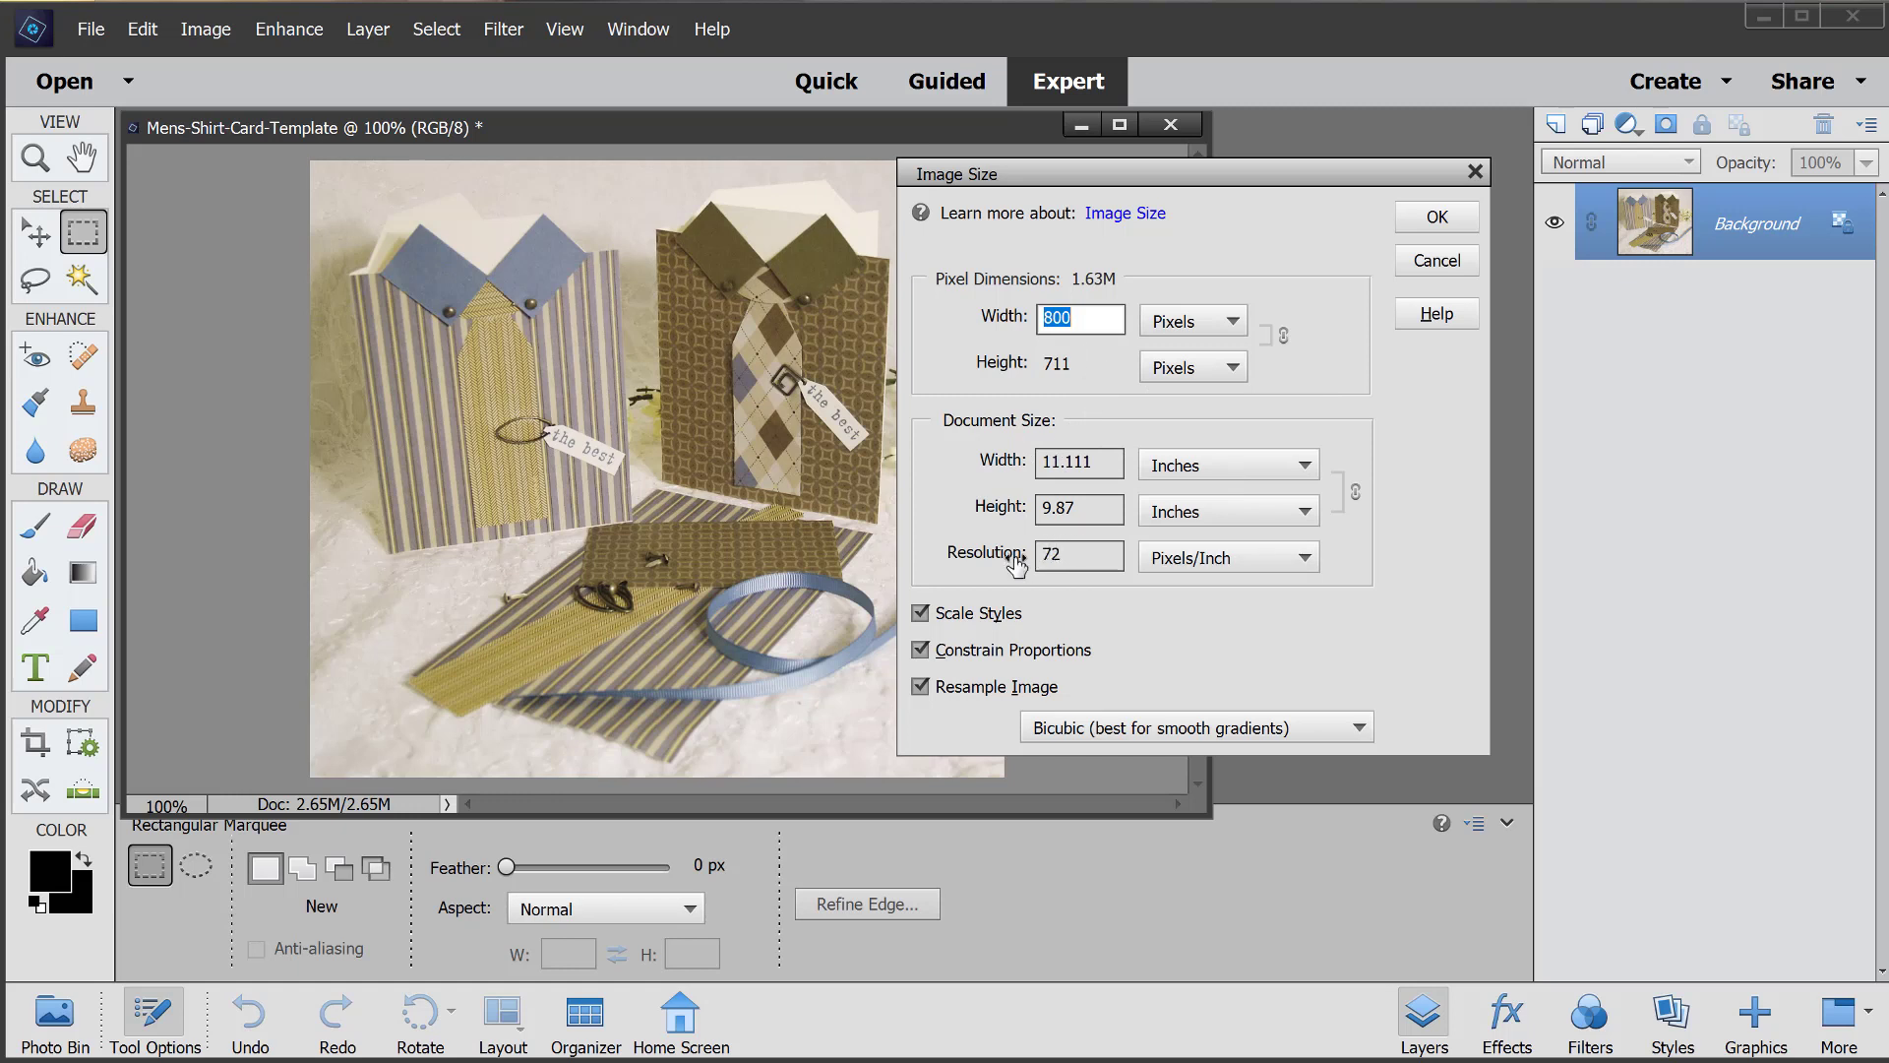
{"action": "left_click", "coordinate": [1102, 321]}
{"action": "left_click", "coordinate": [1422, 222]}
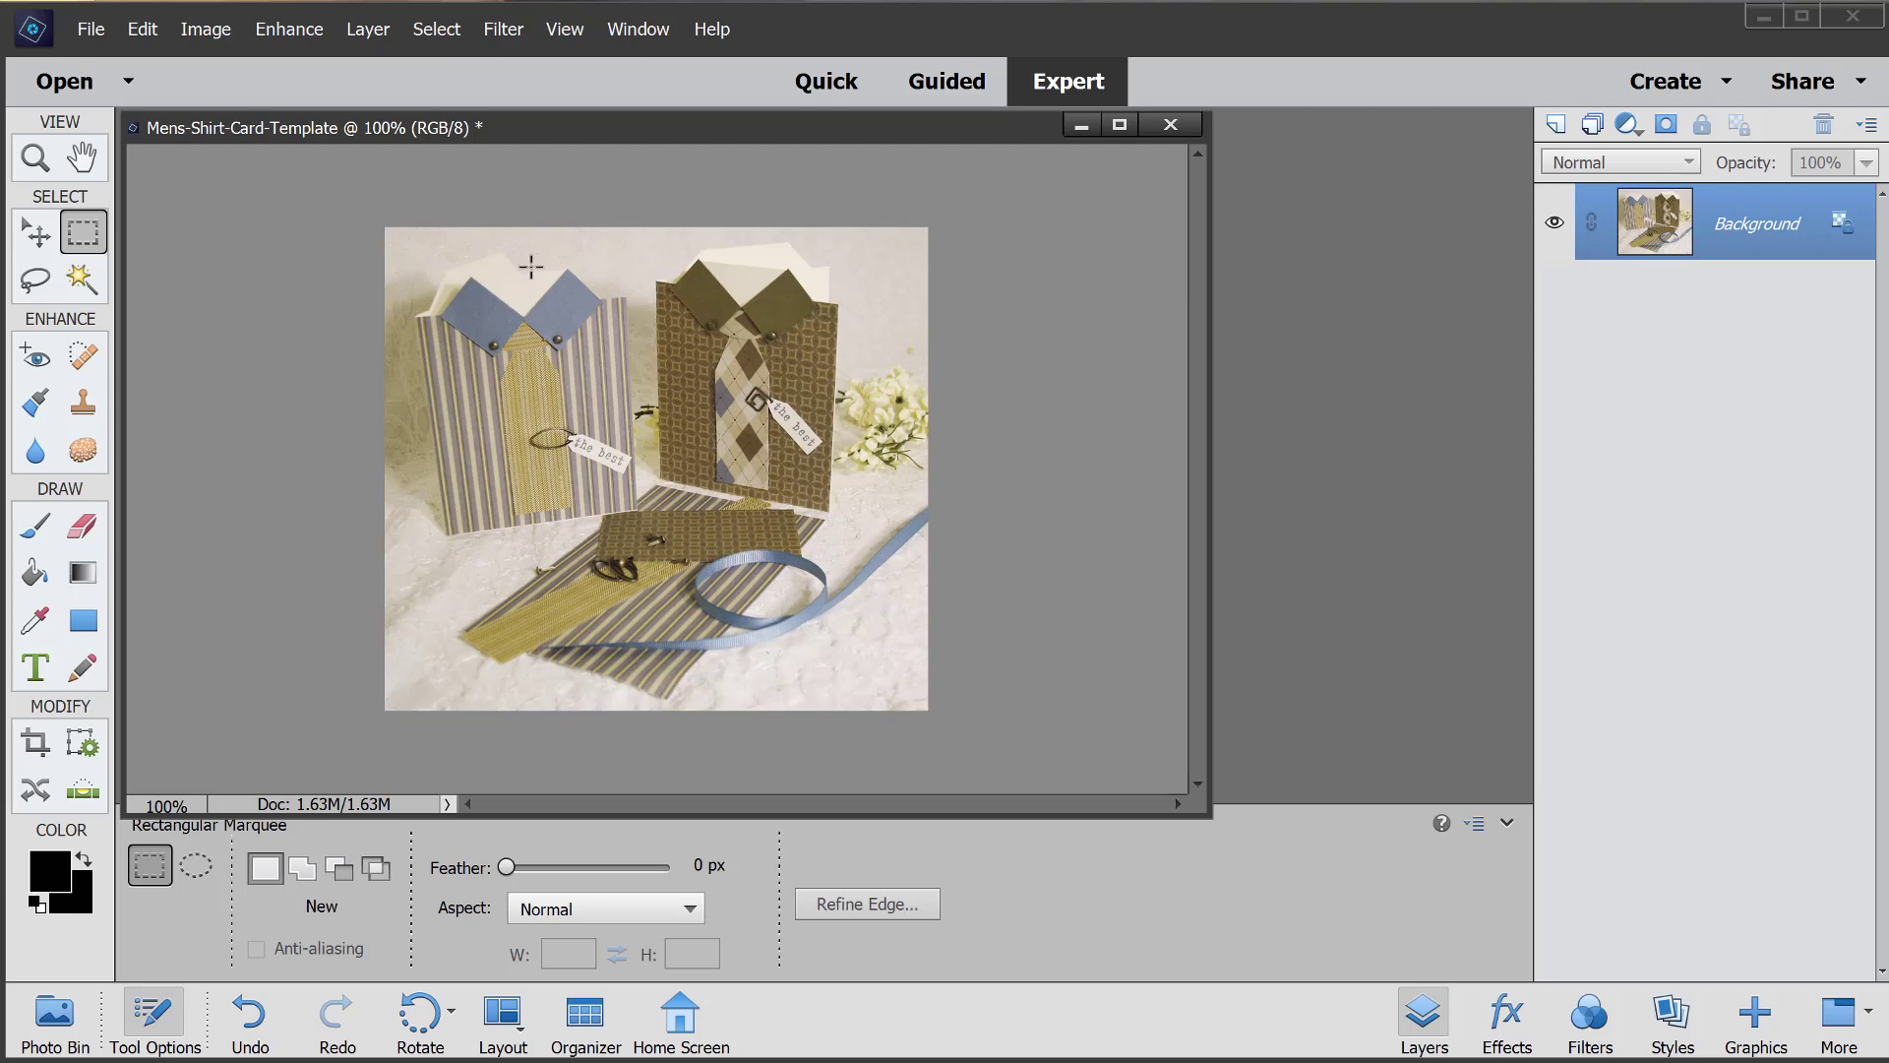
Step: Activate the Move tool, open Watermark.png from the Cornerstone Content folder and display it at actual pixels
{"action": "left_click", "coordinate": [40, 234]}
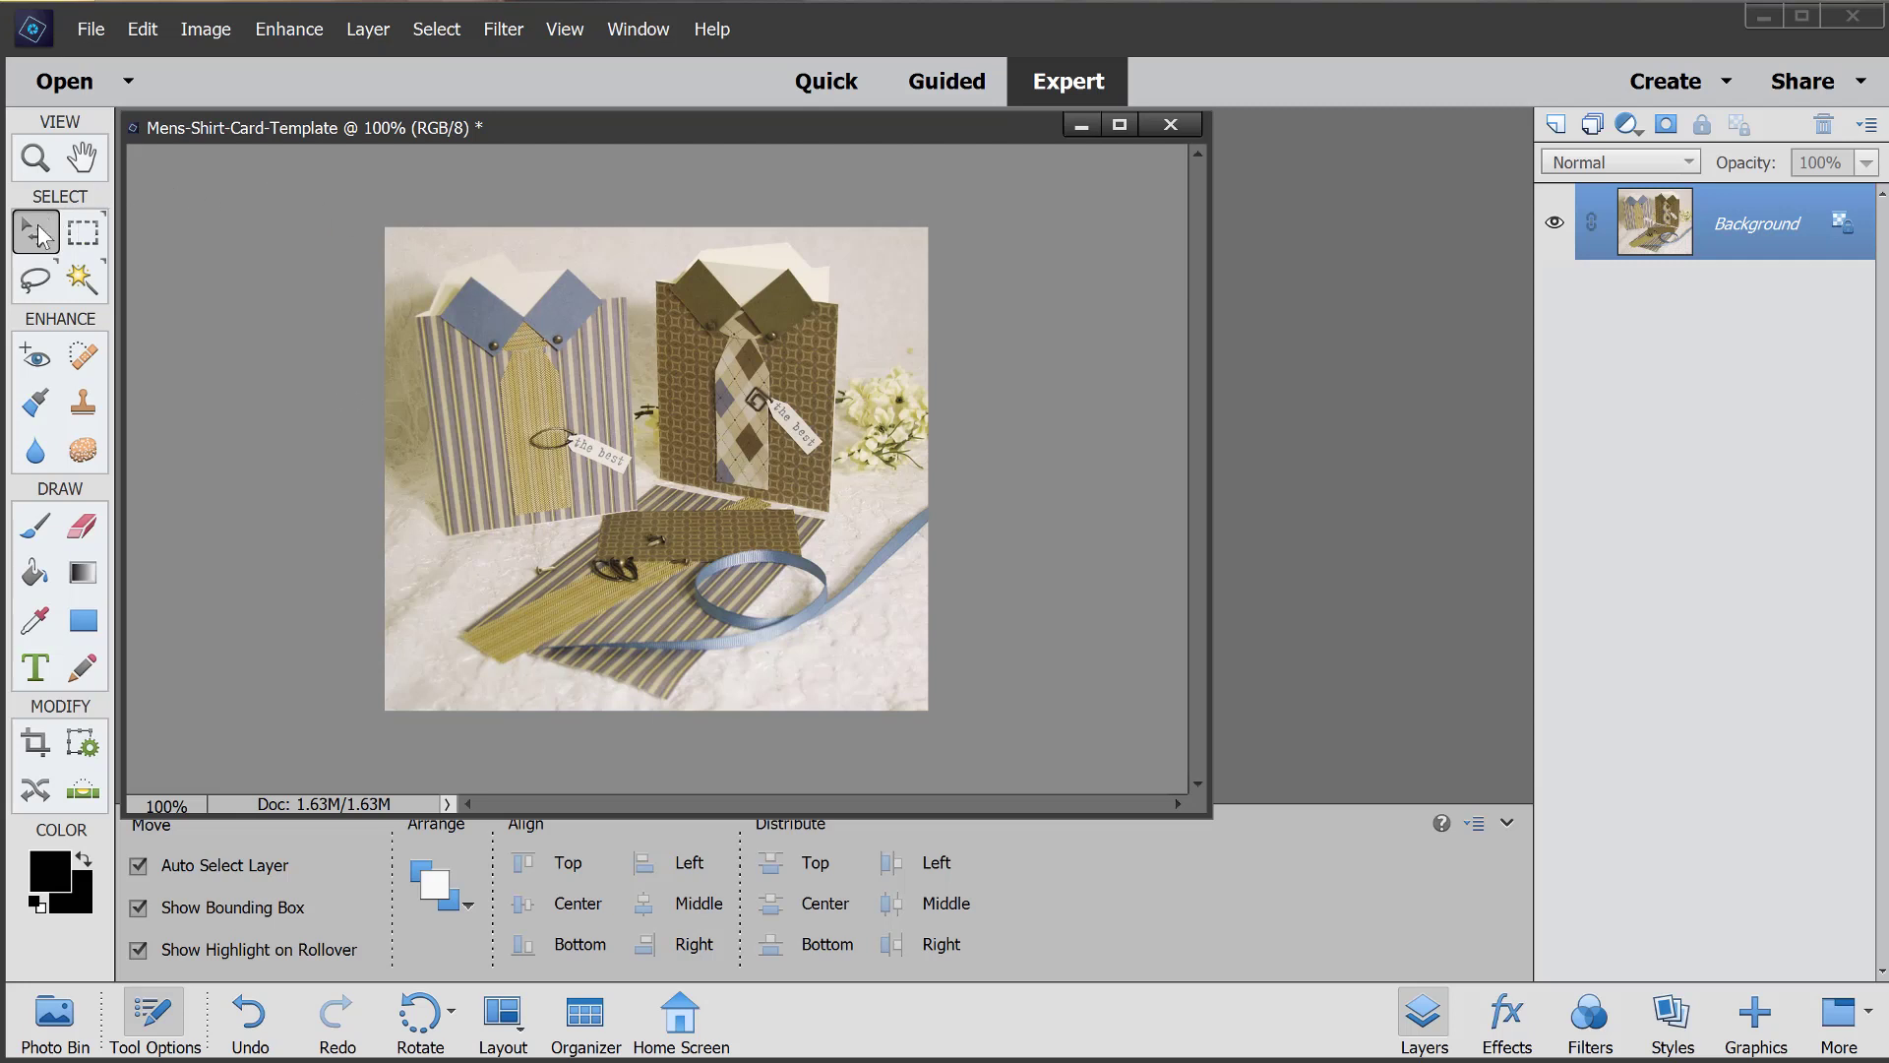
{"action": "left_click", "coordinate": [97, 33]}
{"action": "left_click", "coordinate": [105, 82]}
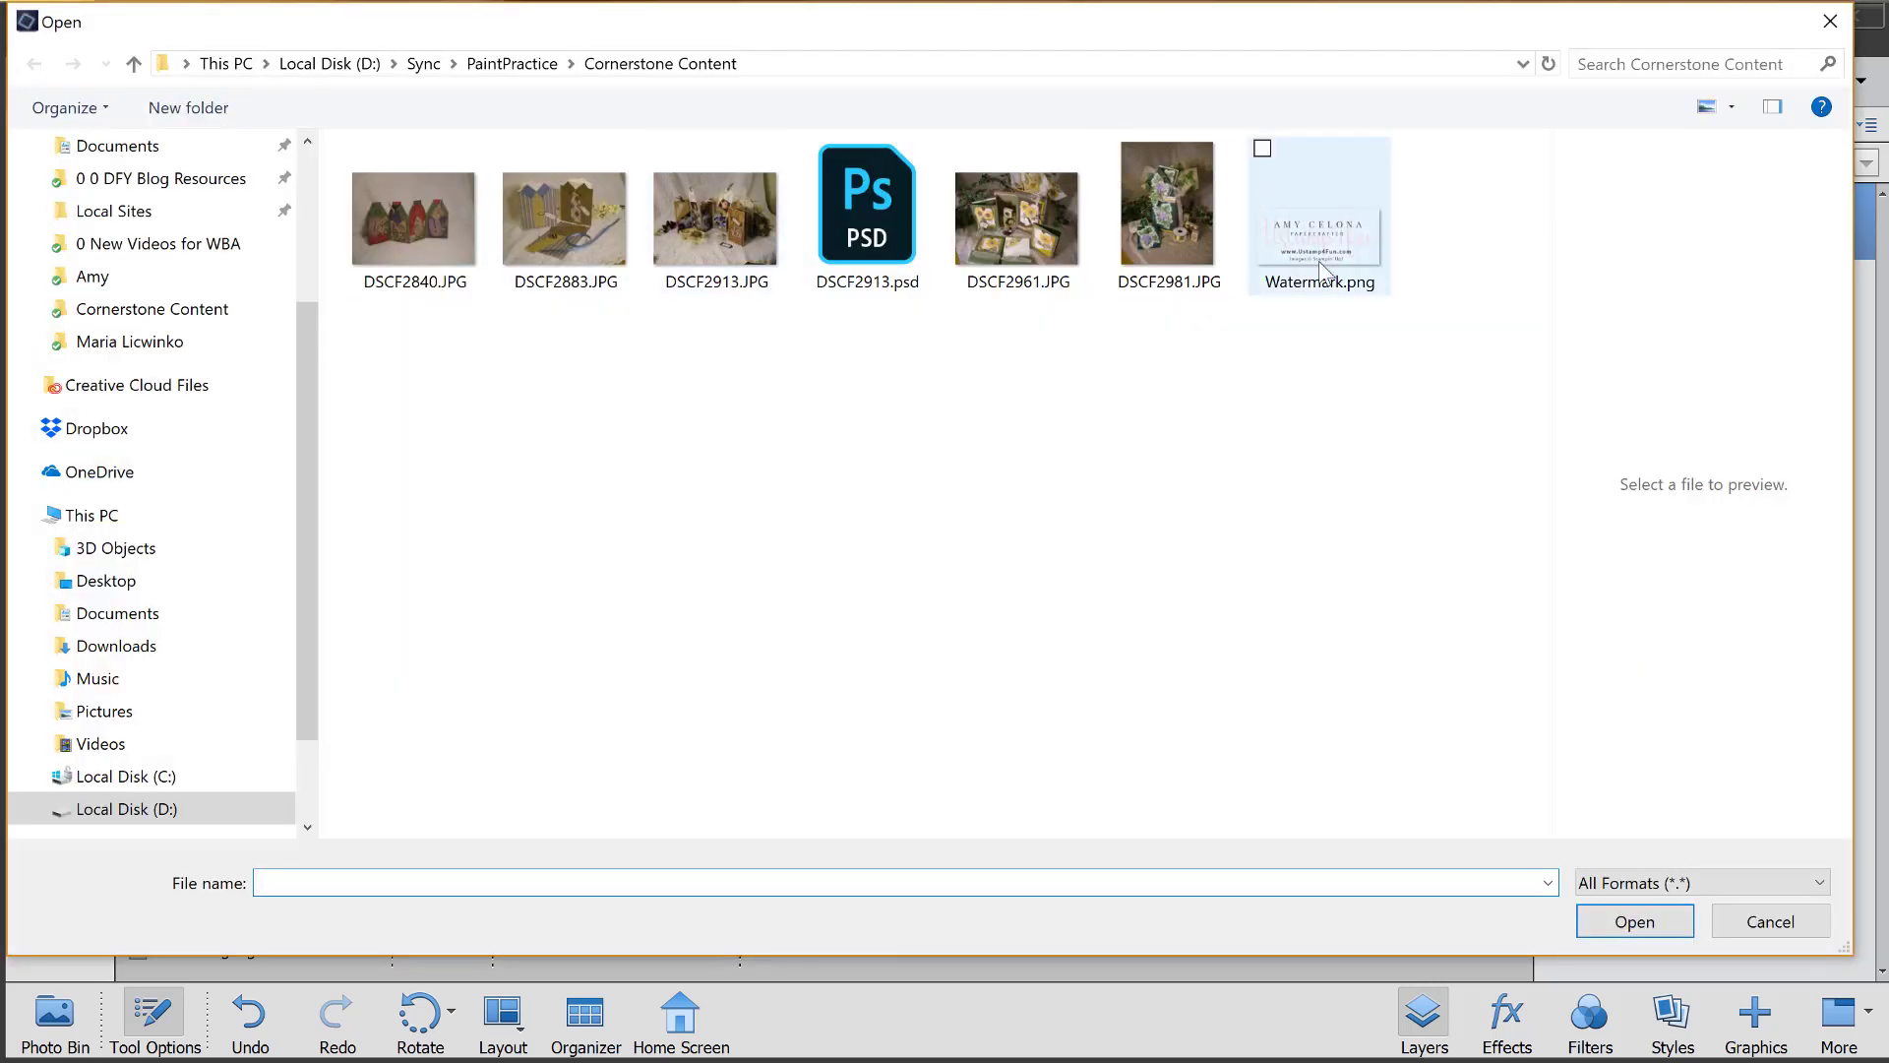
{"action": "left_click", "coordinate": [1319, 222]}
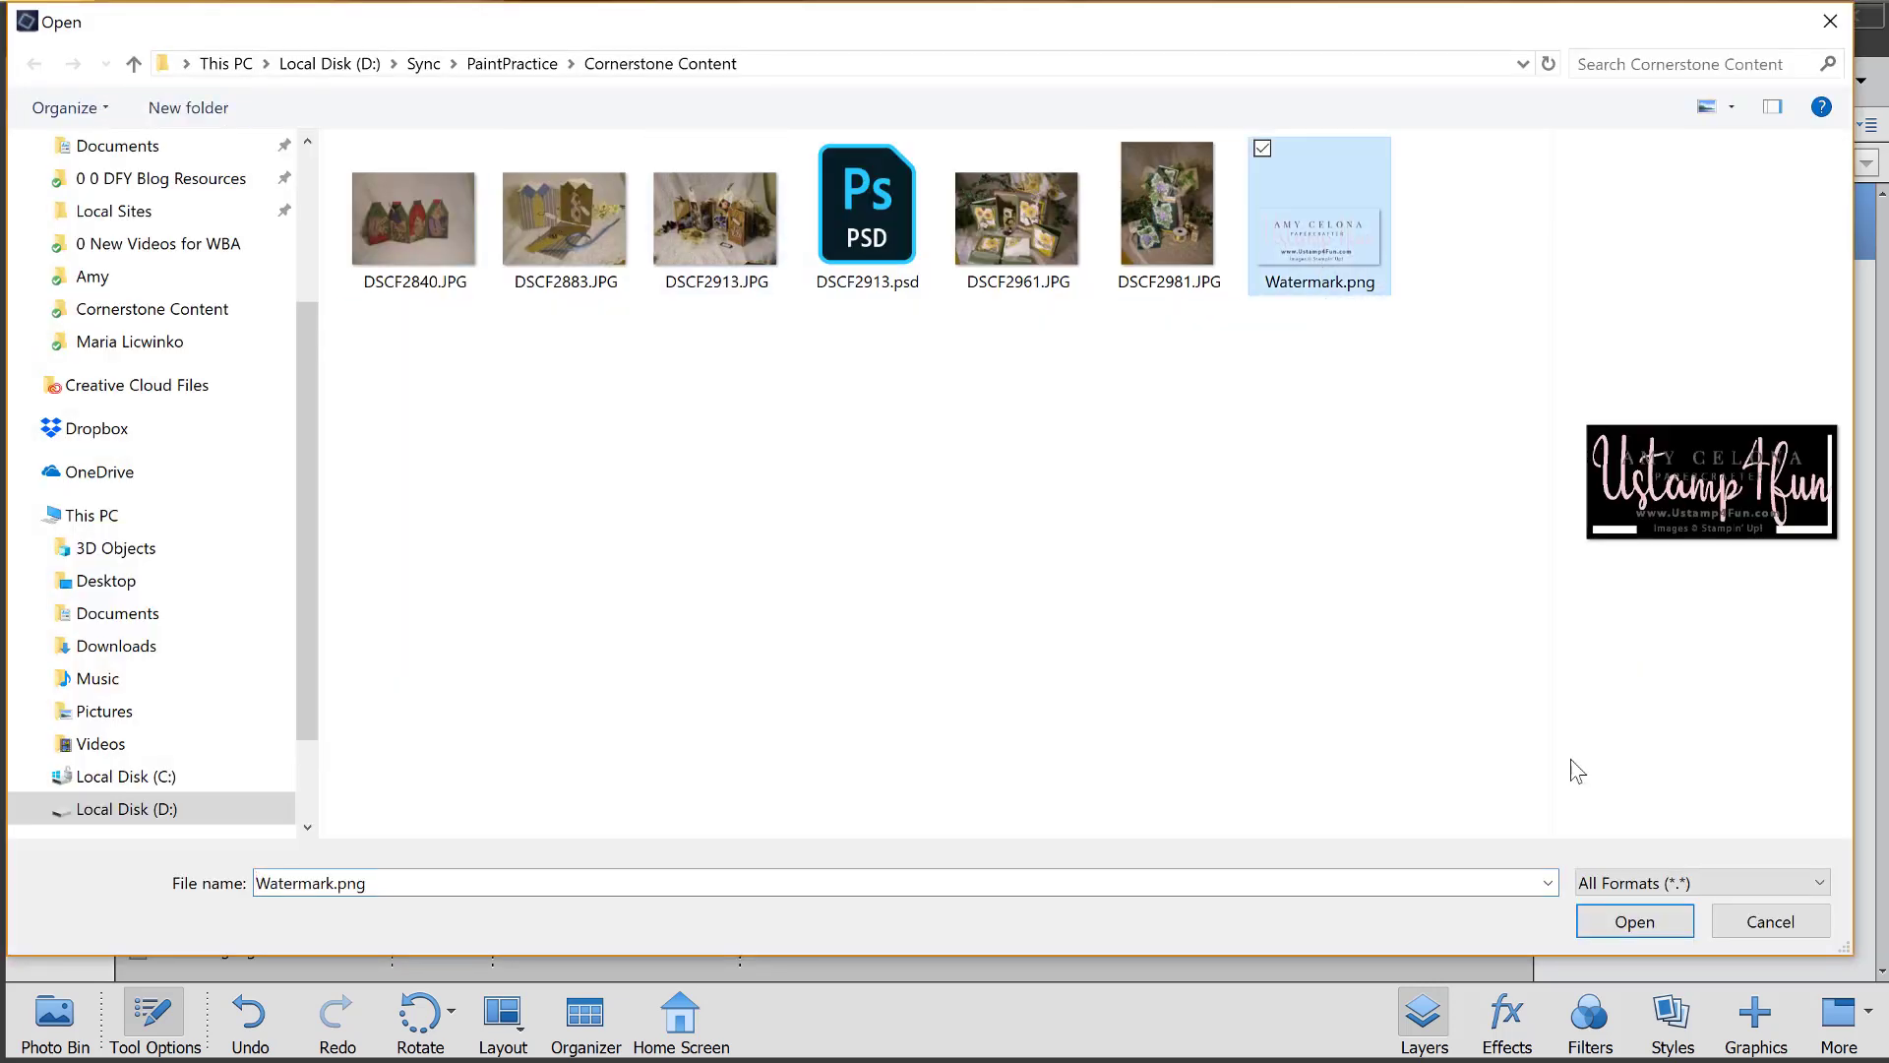
{"action": "left_click", "coordinate": [1610, 934]}
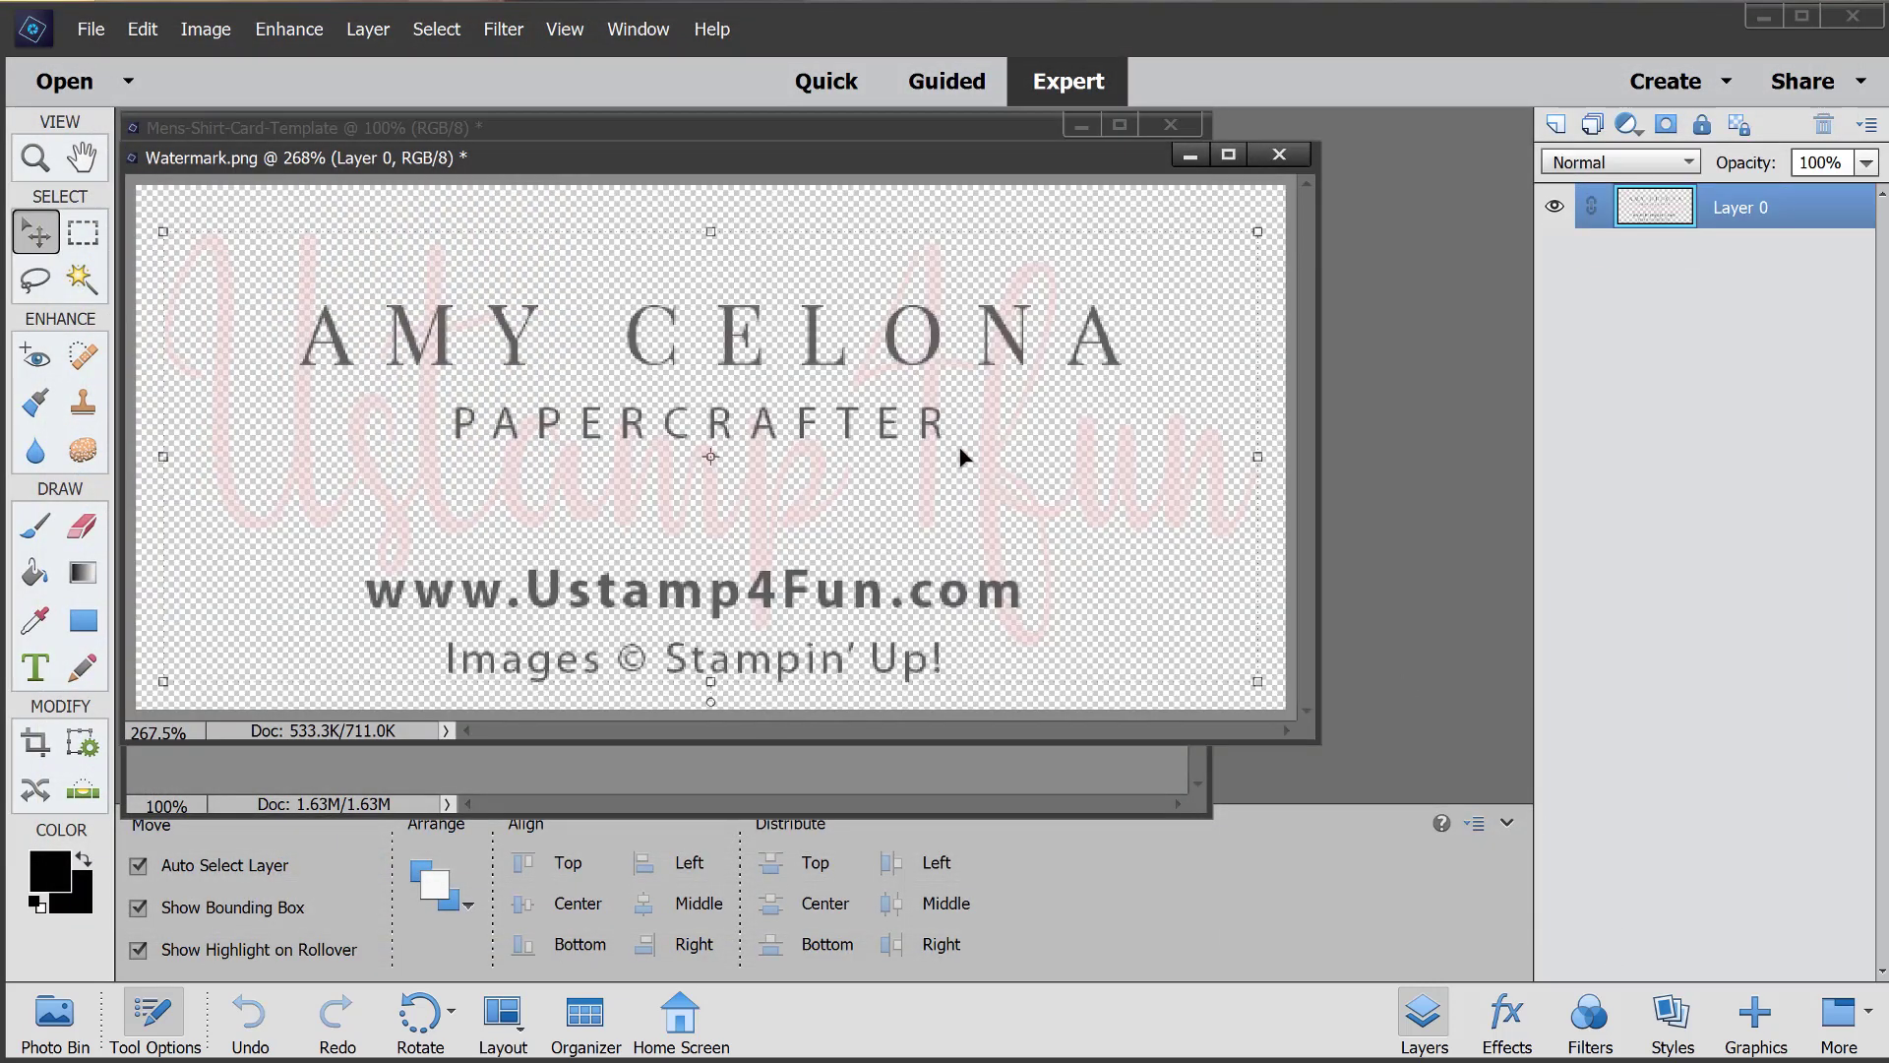
{"action": "left_click", "coordinate": [620, 30]}
{"action": "mouse_move", "coordinate": [563, 29]}
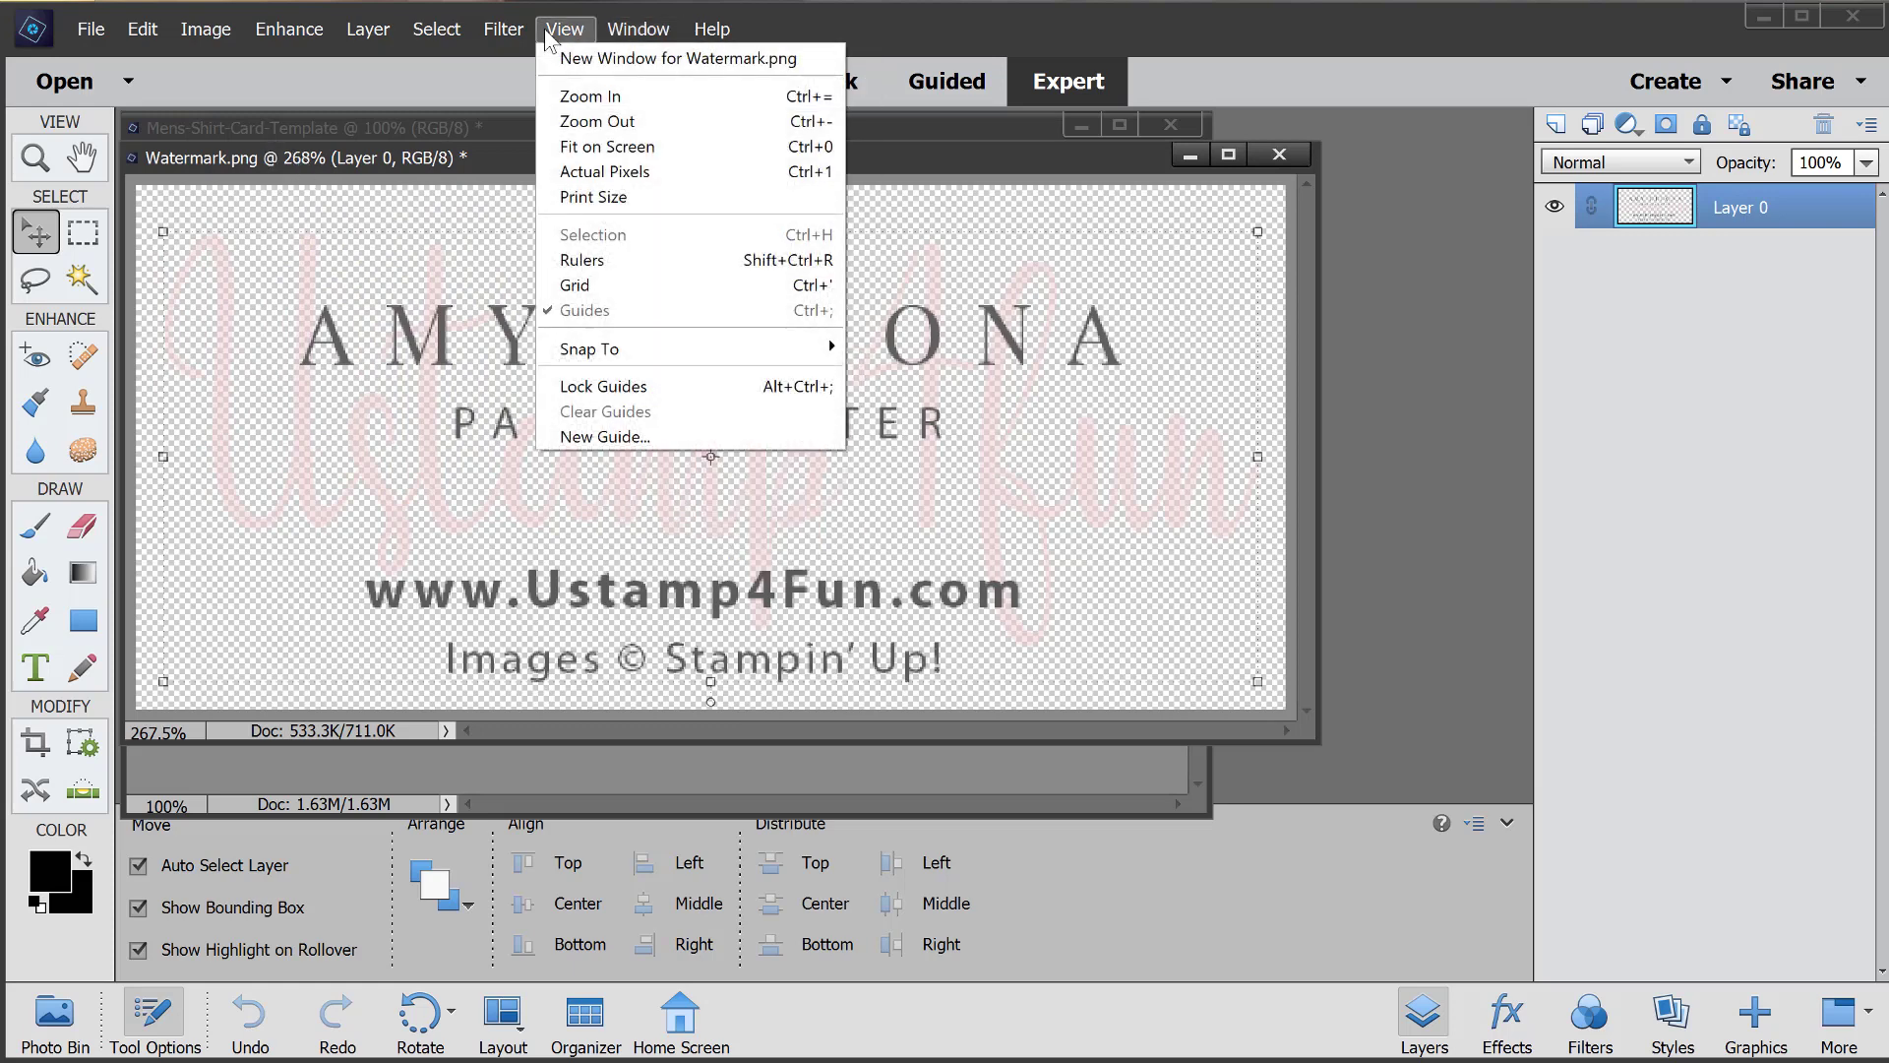
{"action": "left_click", "coordinate": [569, 170]}
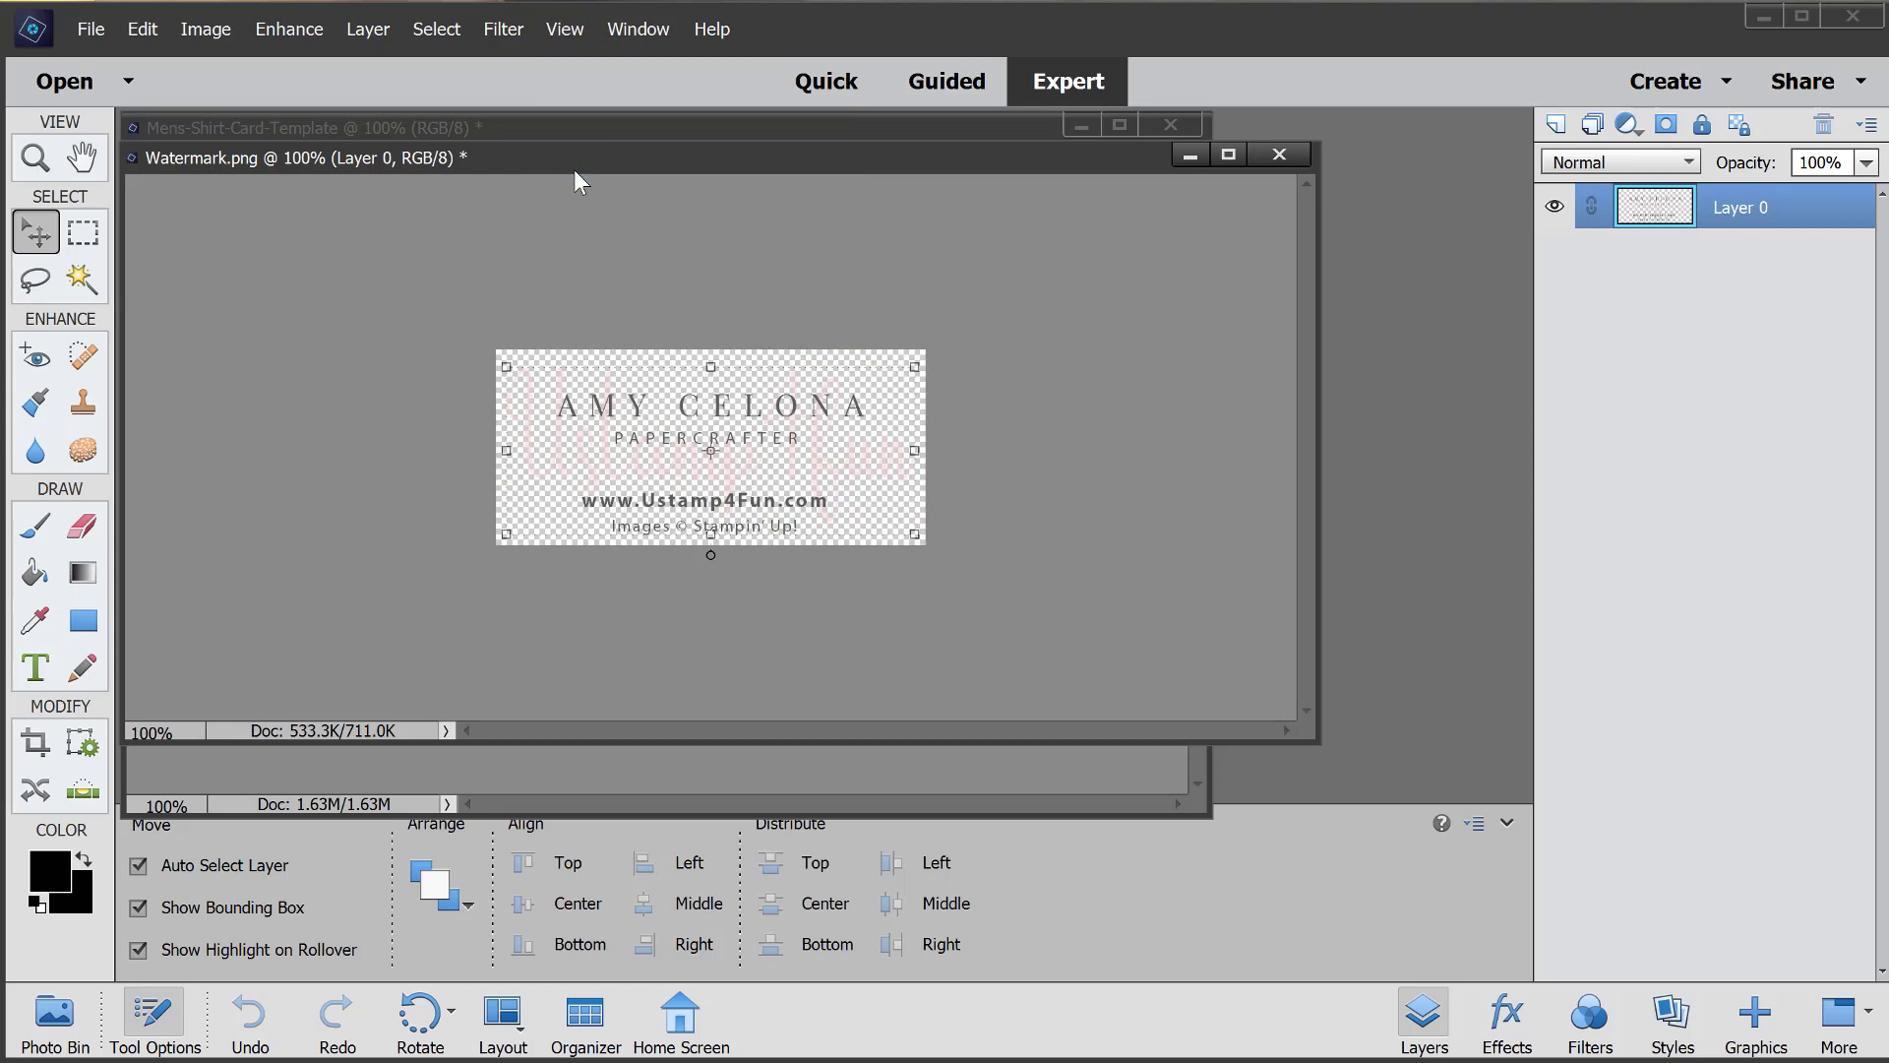
Step: Deselect the watermark layer and flatten the watermark image
{"action": "left_click", "coordinate": [567, 291]}
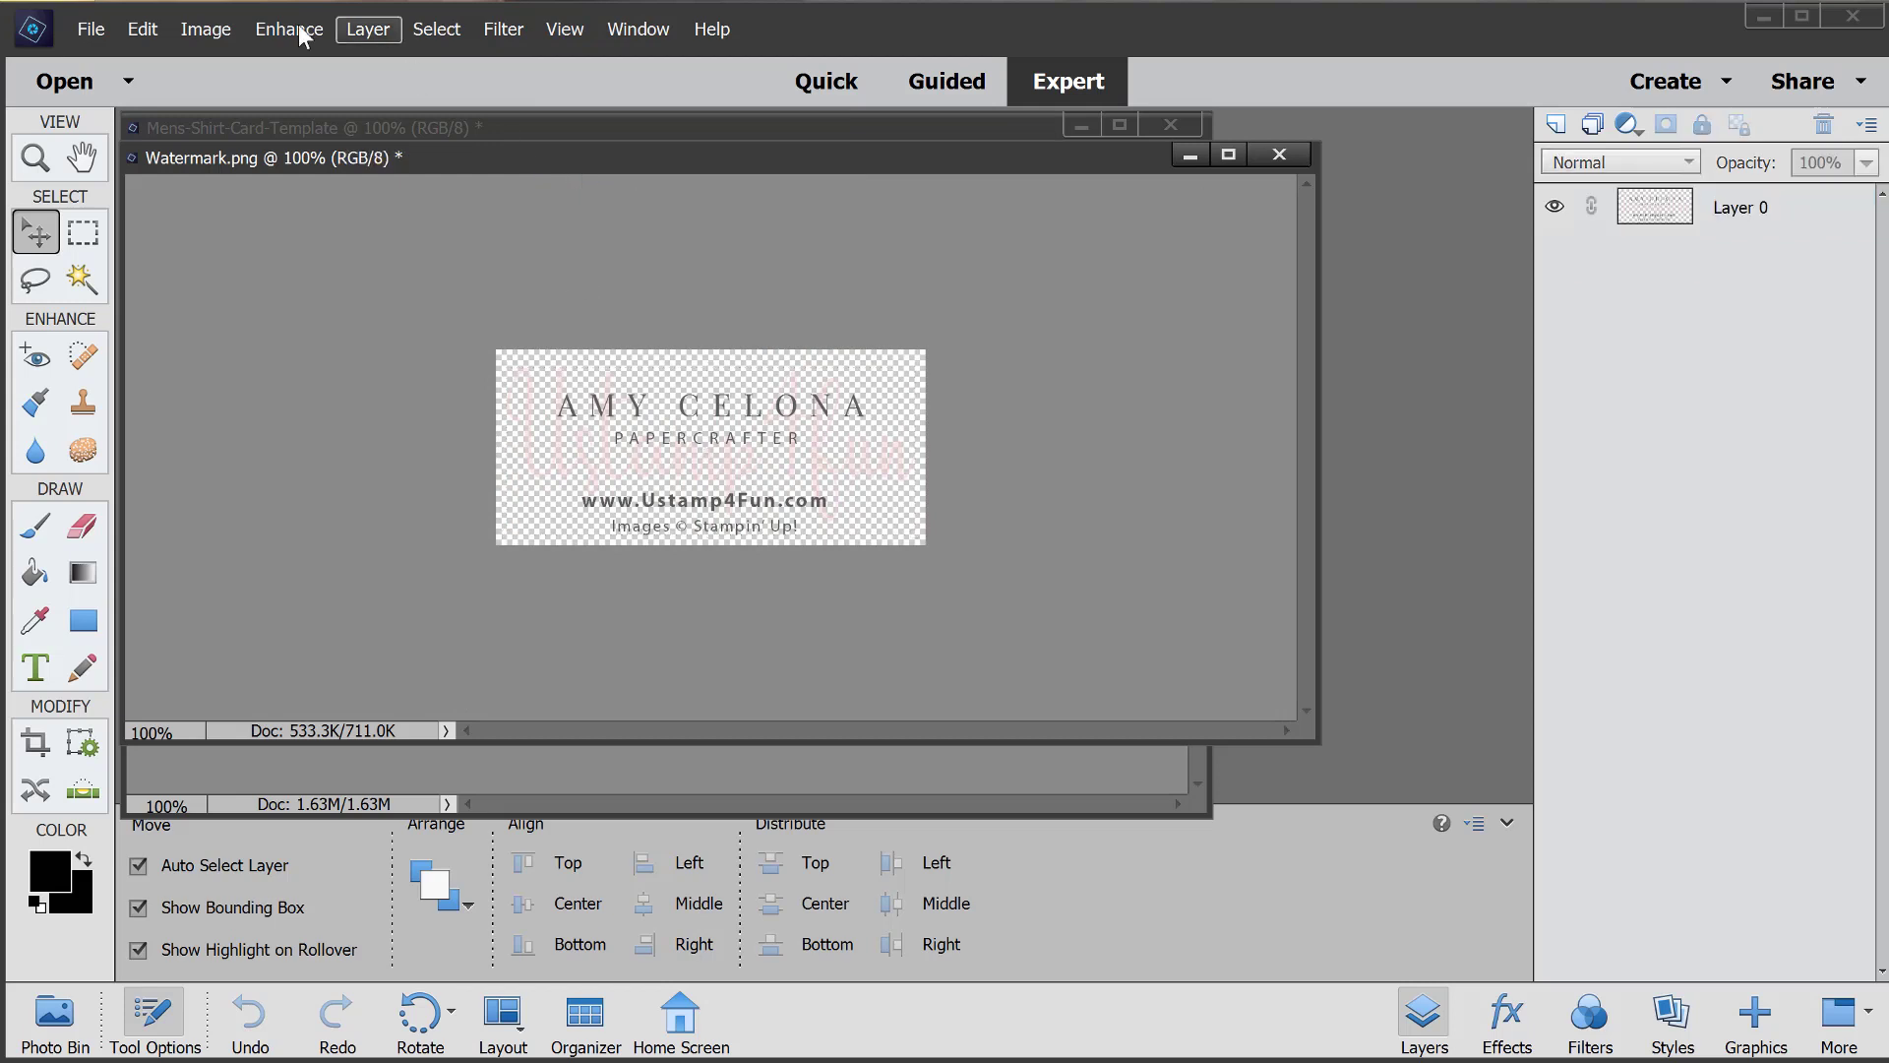
{"action": "left_click", "coordinate": [205, 28]}
{"action": "left_click", "coordinate": [205, 28]}
{"action": "left_click", "coordinate": [366, 30]}
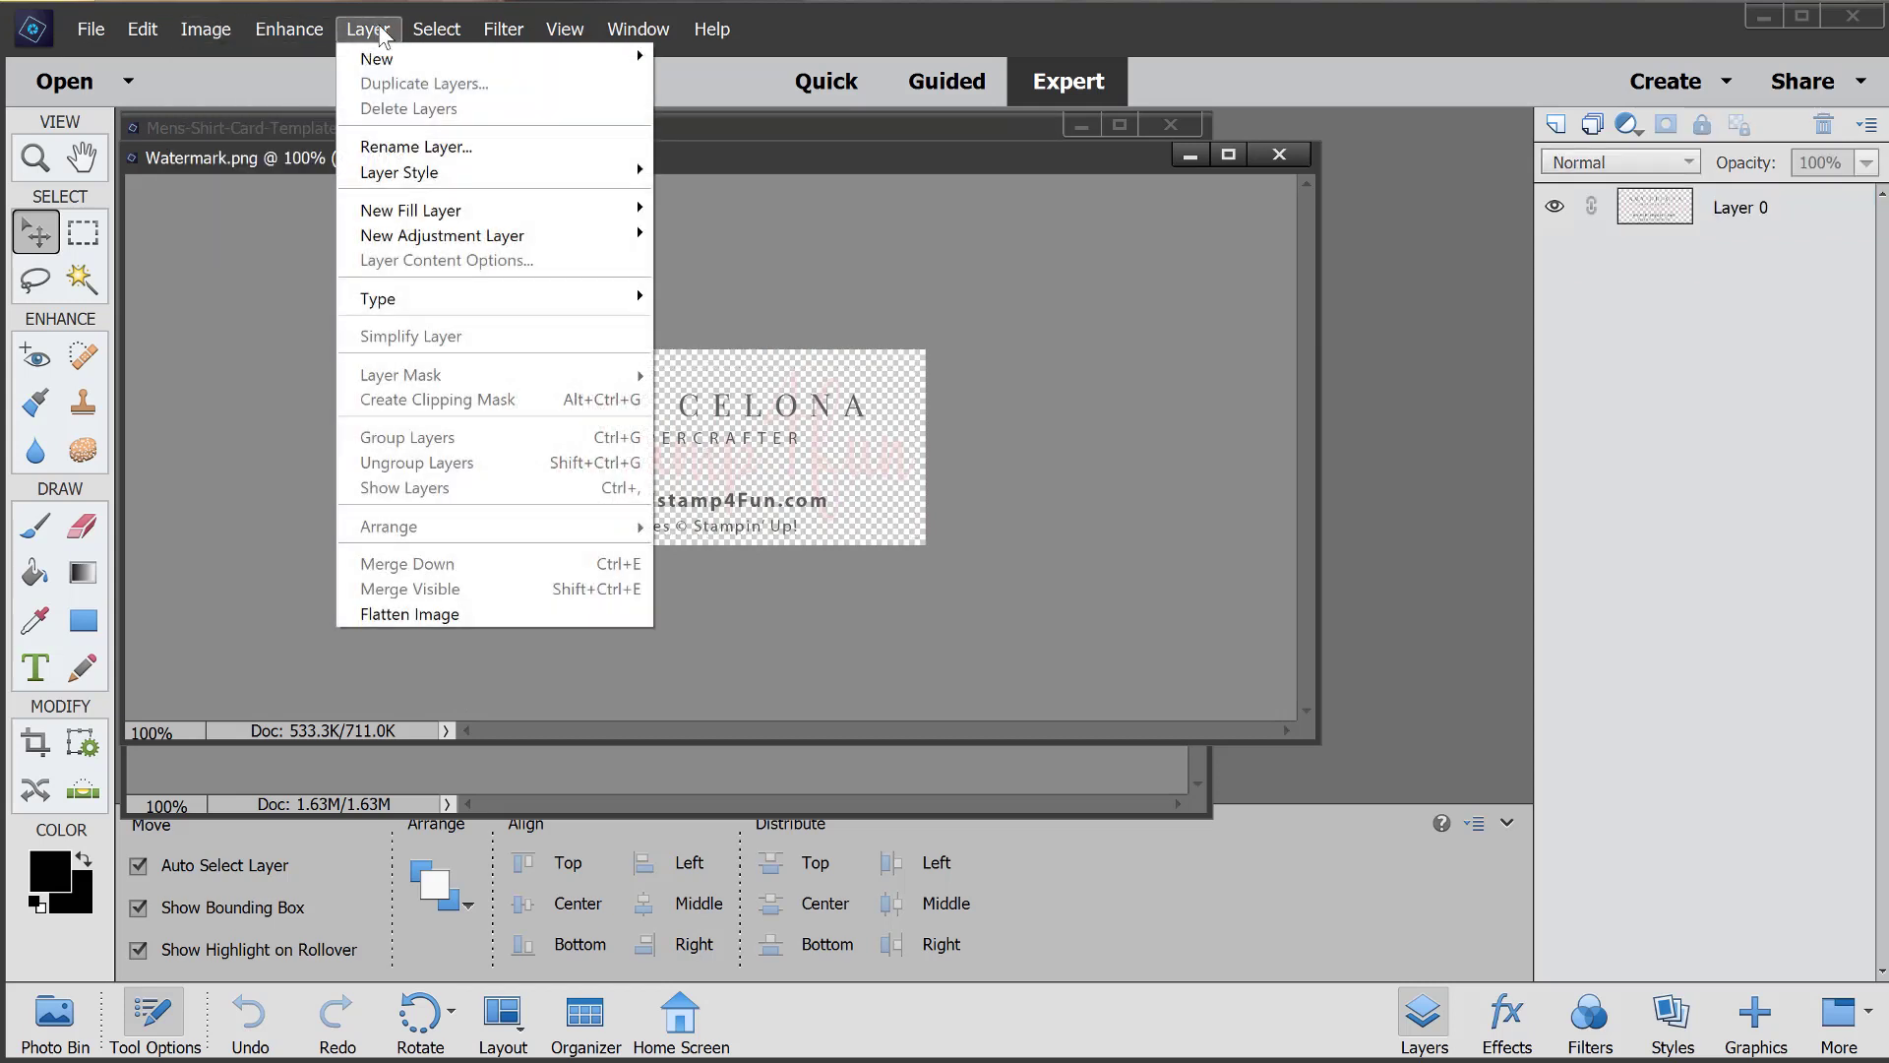
{"action": "left_click", "coordinate": [394, 617]}
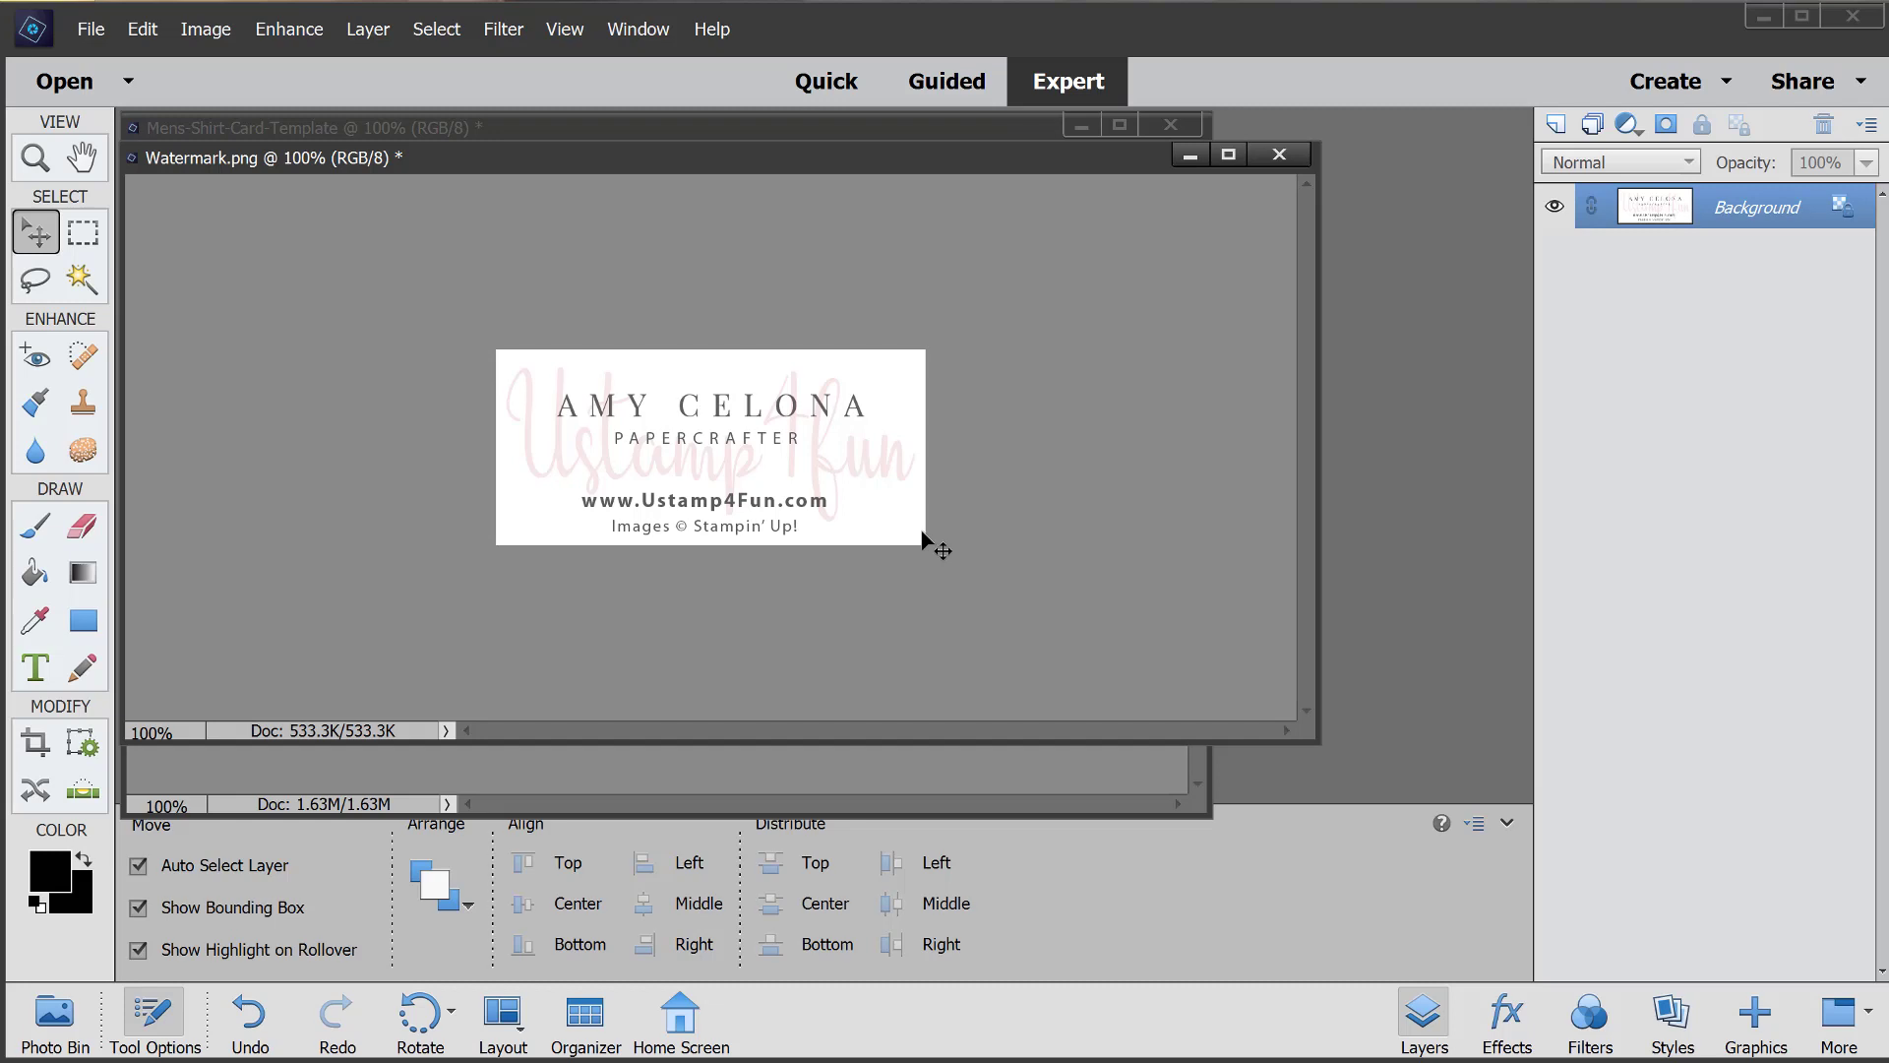
Step: Define the flattened watermark as a brush named Stampin Up Watermark and close Watermark.png without saving
{"action": "left_click", "coordinate": [147, 28]}
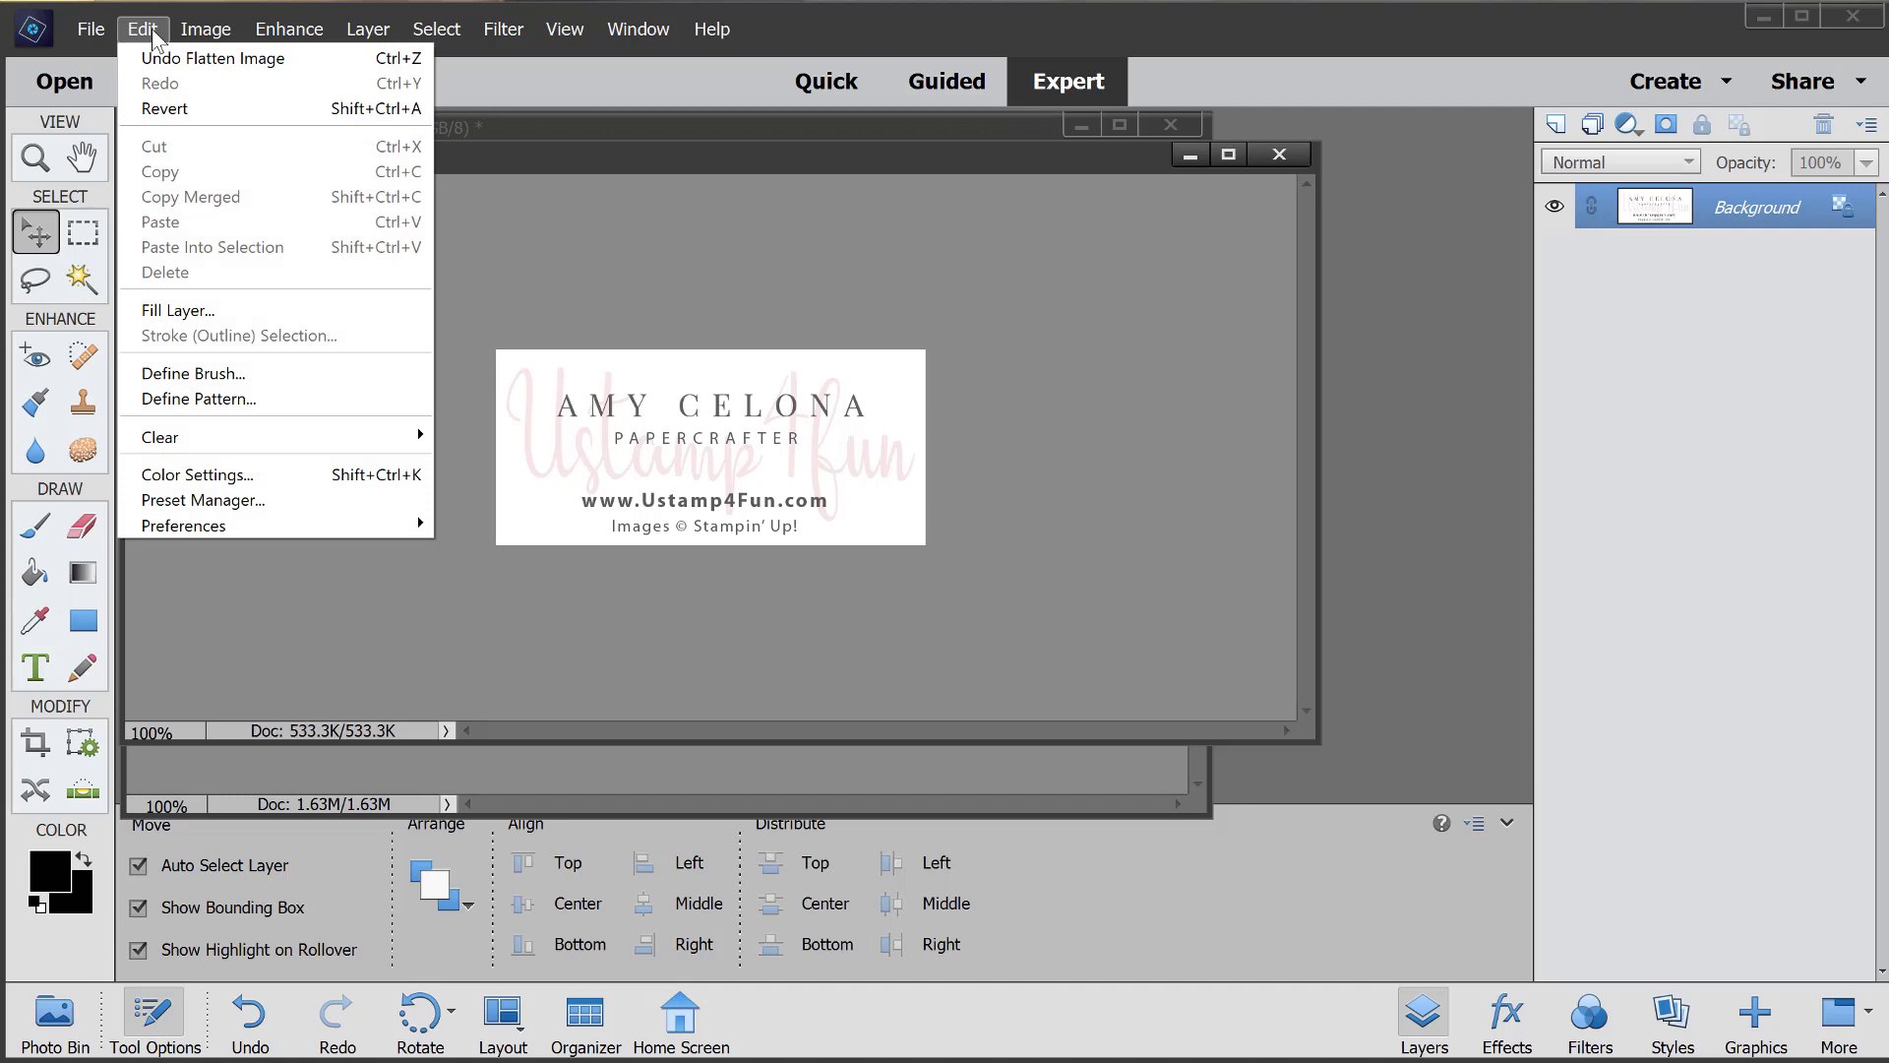
{"action": "left_click", "coordinate": [207, 372]}
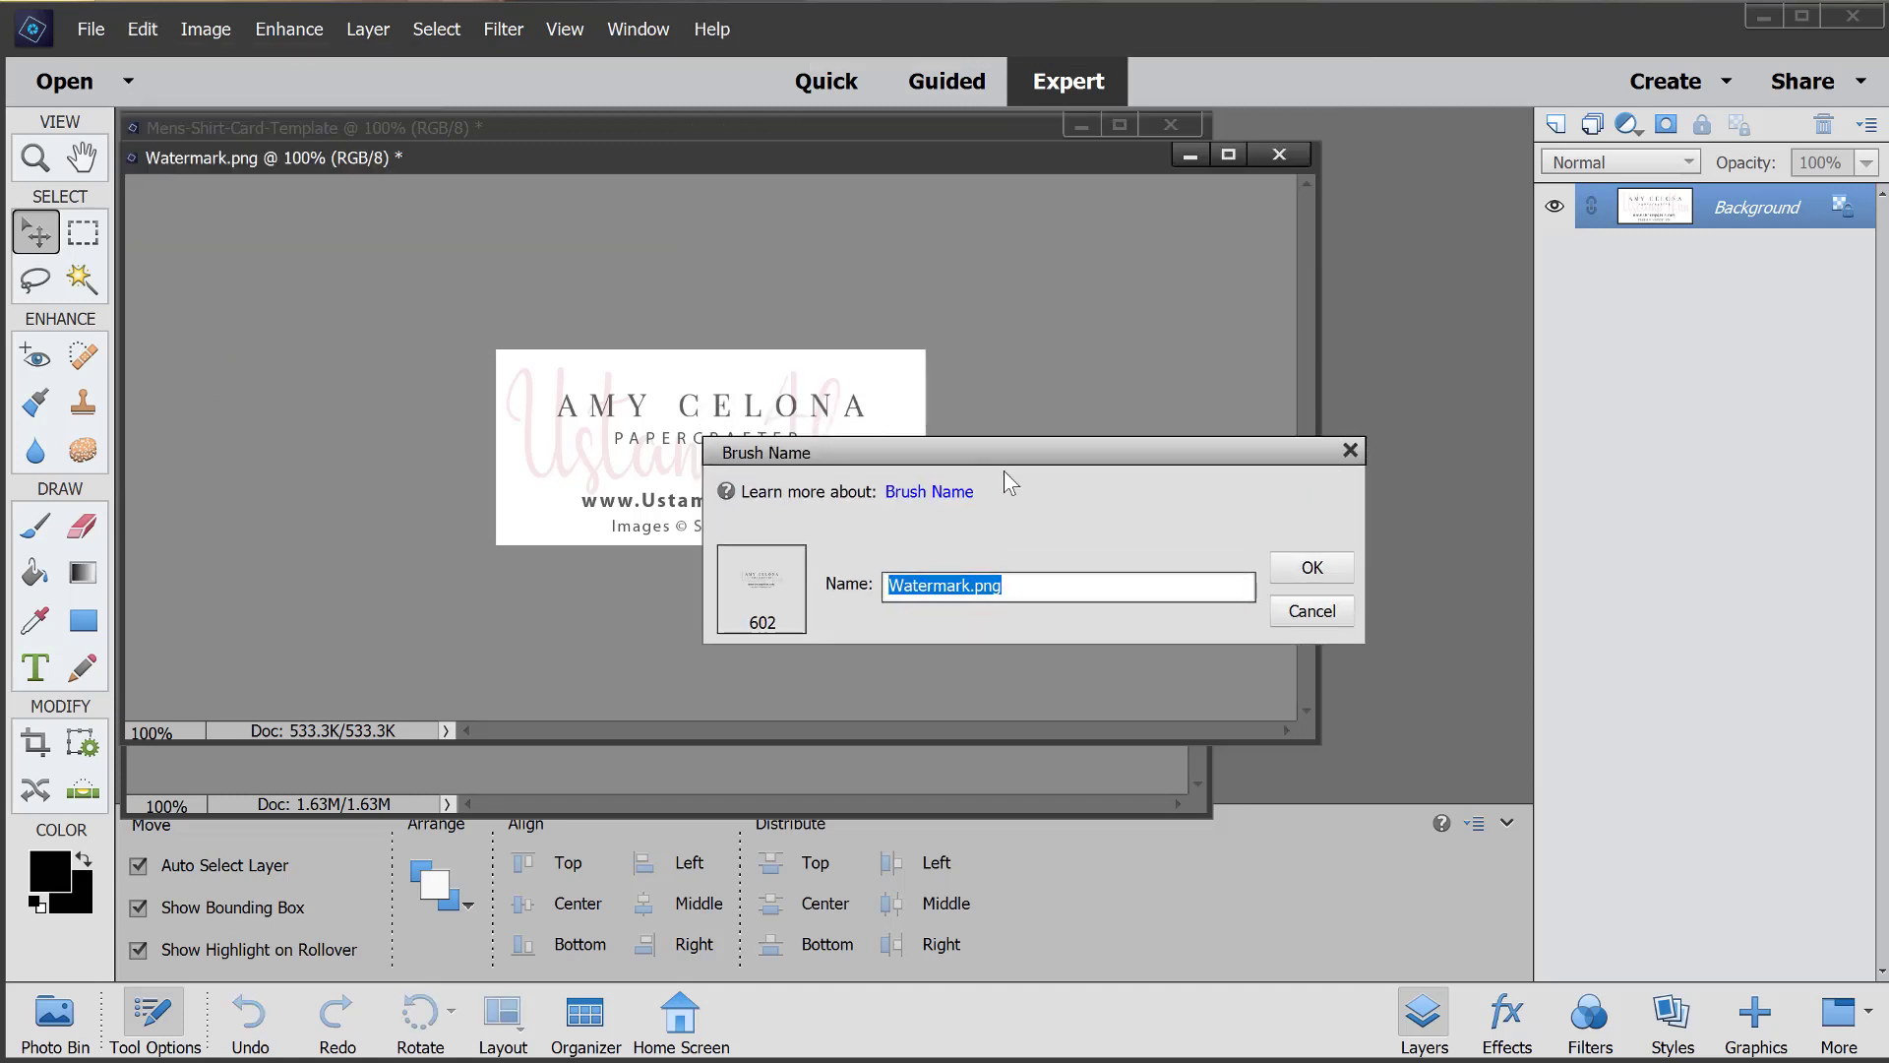
{"action": "type", "text": "Stap"}
{"action": "key", "text": "BackSpace"}
{"action": "type", "text": "mpin Up Watermark"}
{"action": "key", "text": "Return"}
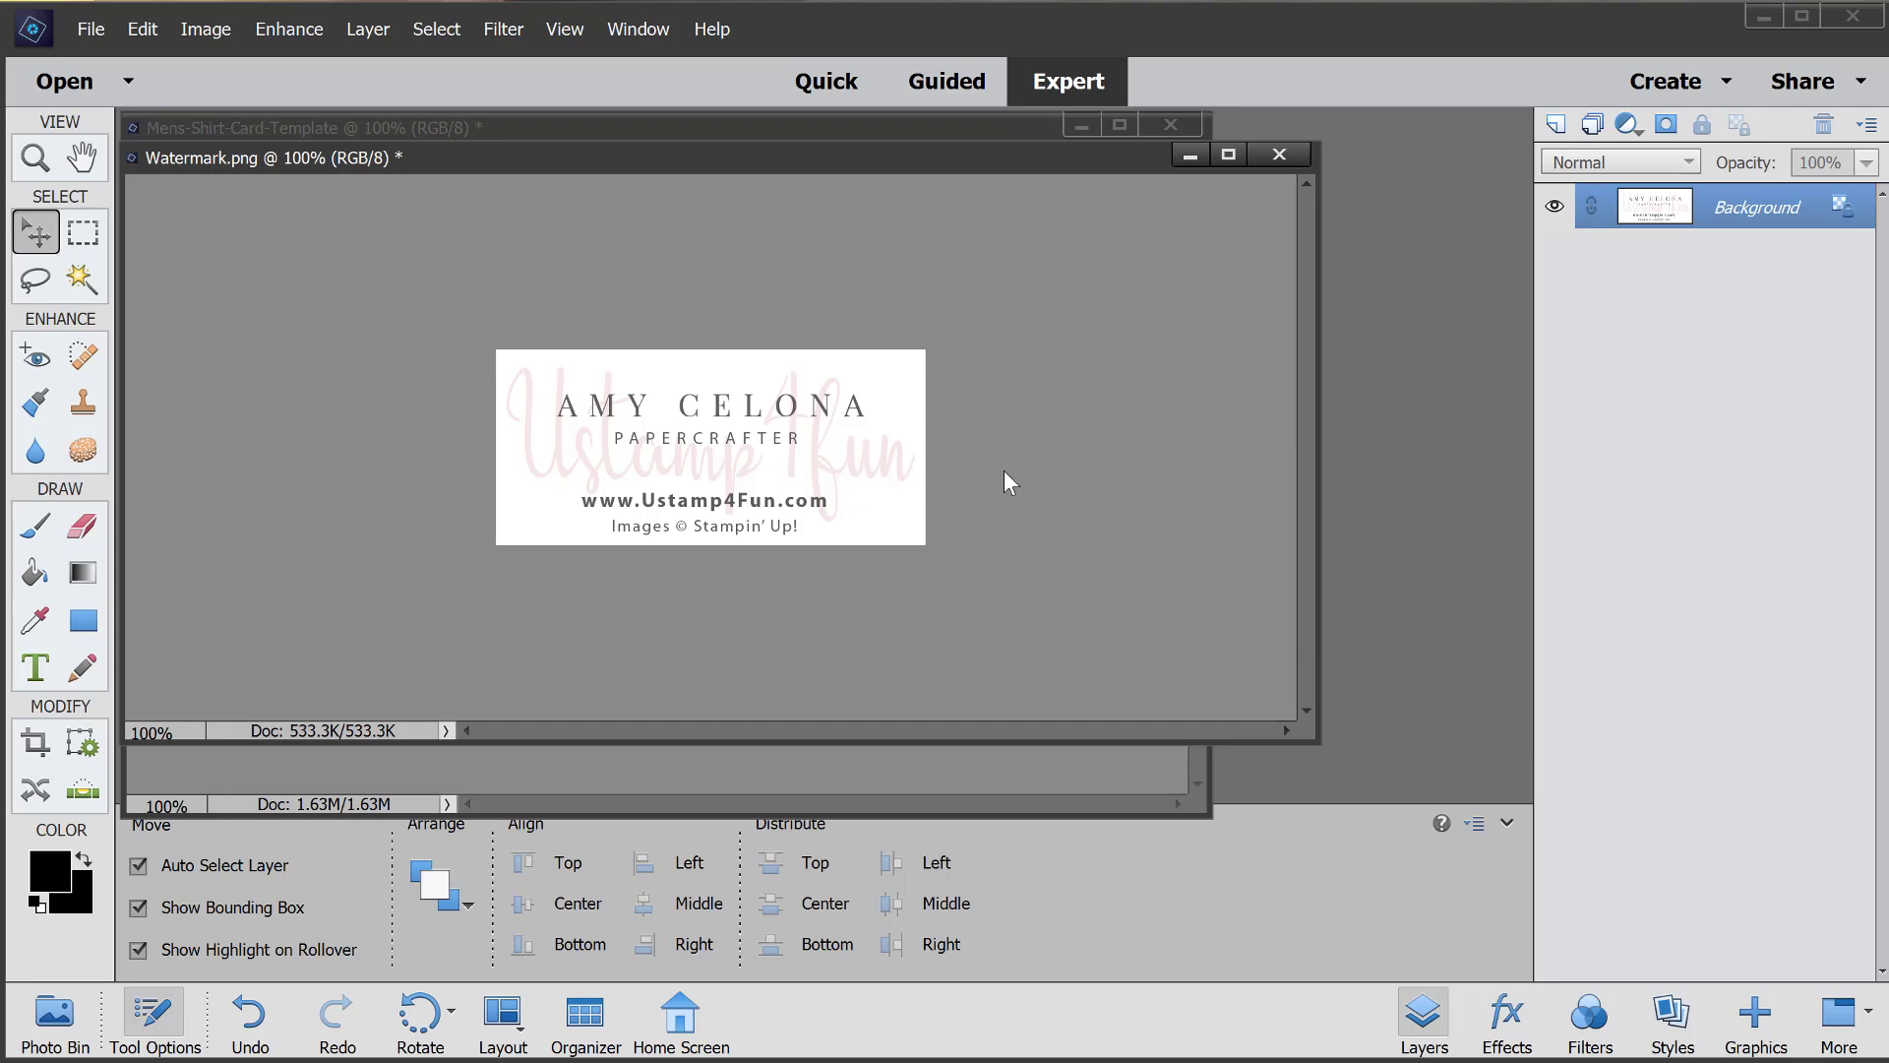
{"action": "left_click", "coordinate": [1279, 163]}
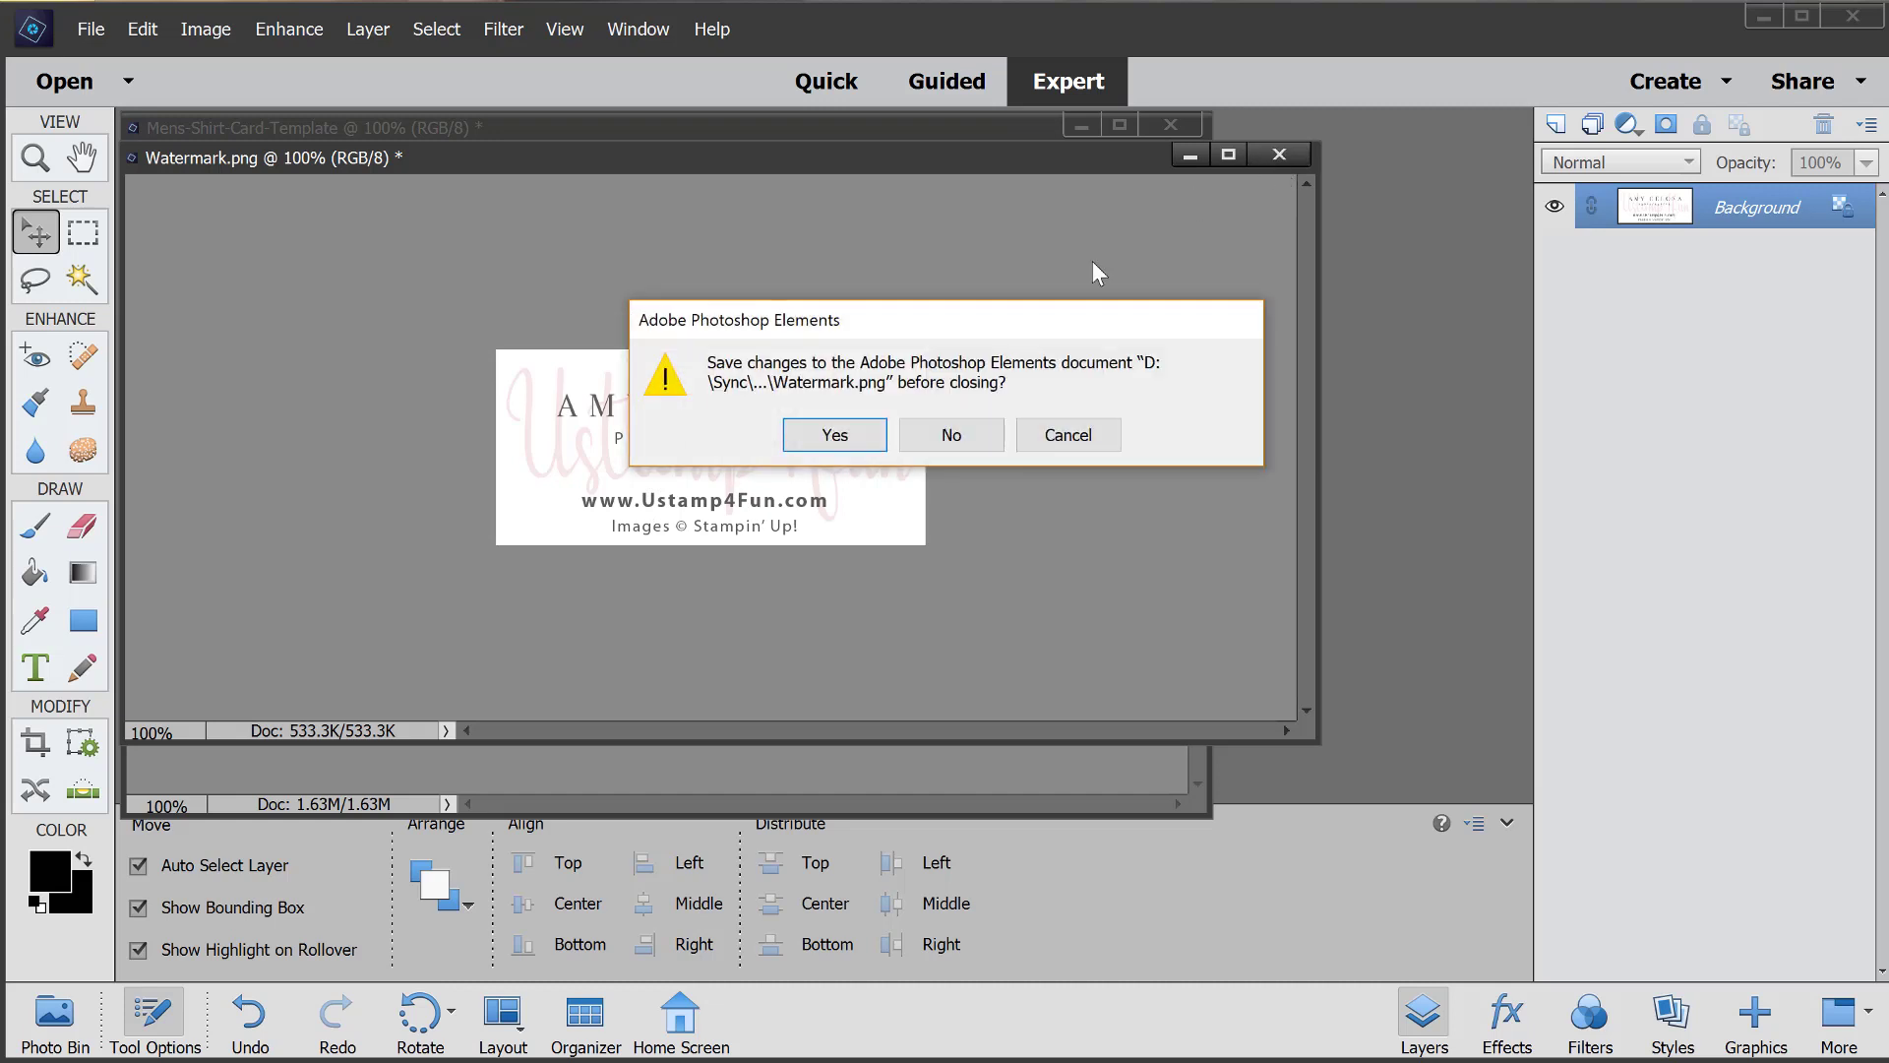
{"action": "left_click", "coordinate": [941, 446]}
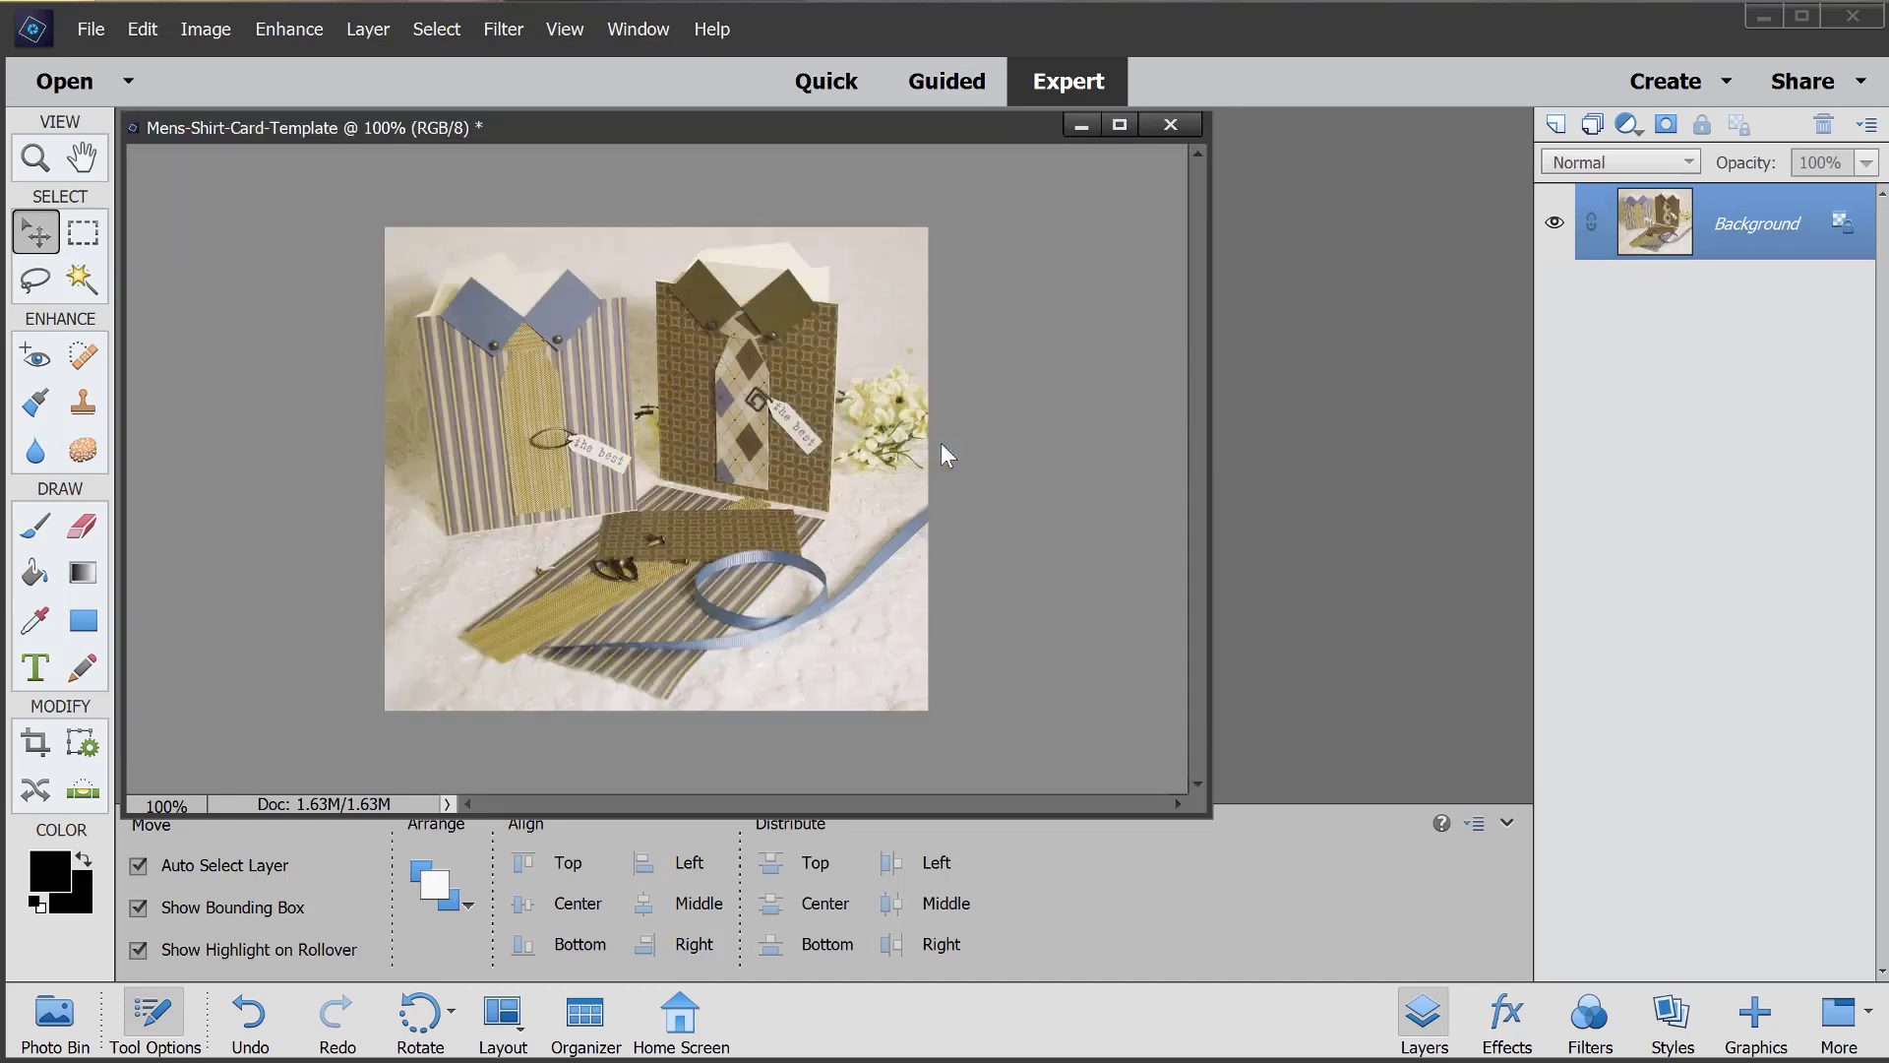
Step: Shorten the photo and application windows, activate the Brush tool and show the brush presets with the 602 px watermark brush
{"action": "left_click_drag", "start_coordinate": [923, 817], "coordinate": [928, 597]}
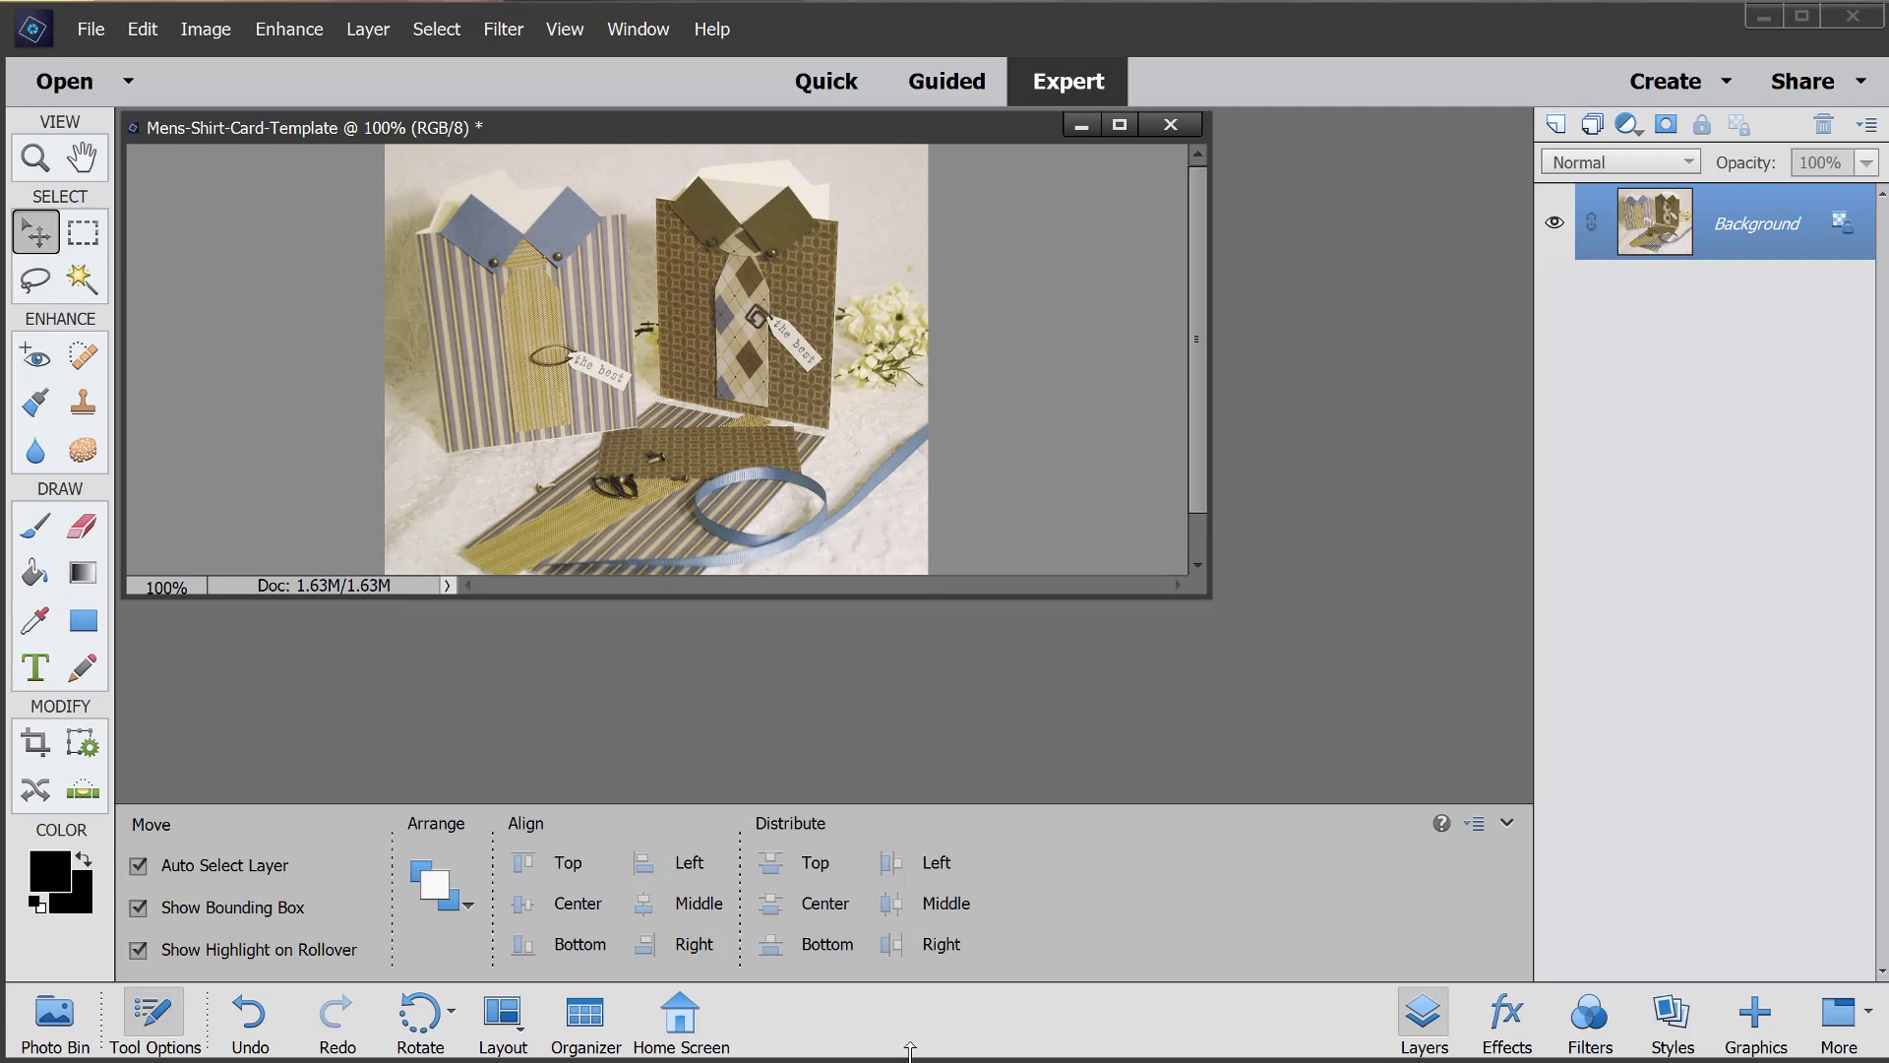
{"action": "left_click_drag", "start_coordinate": [909, 1054], "coordinate": [917, 854]}
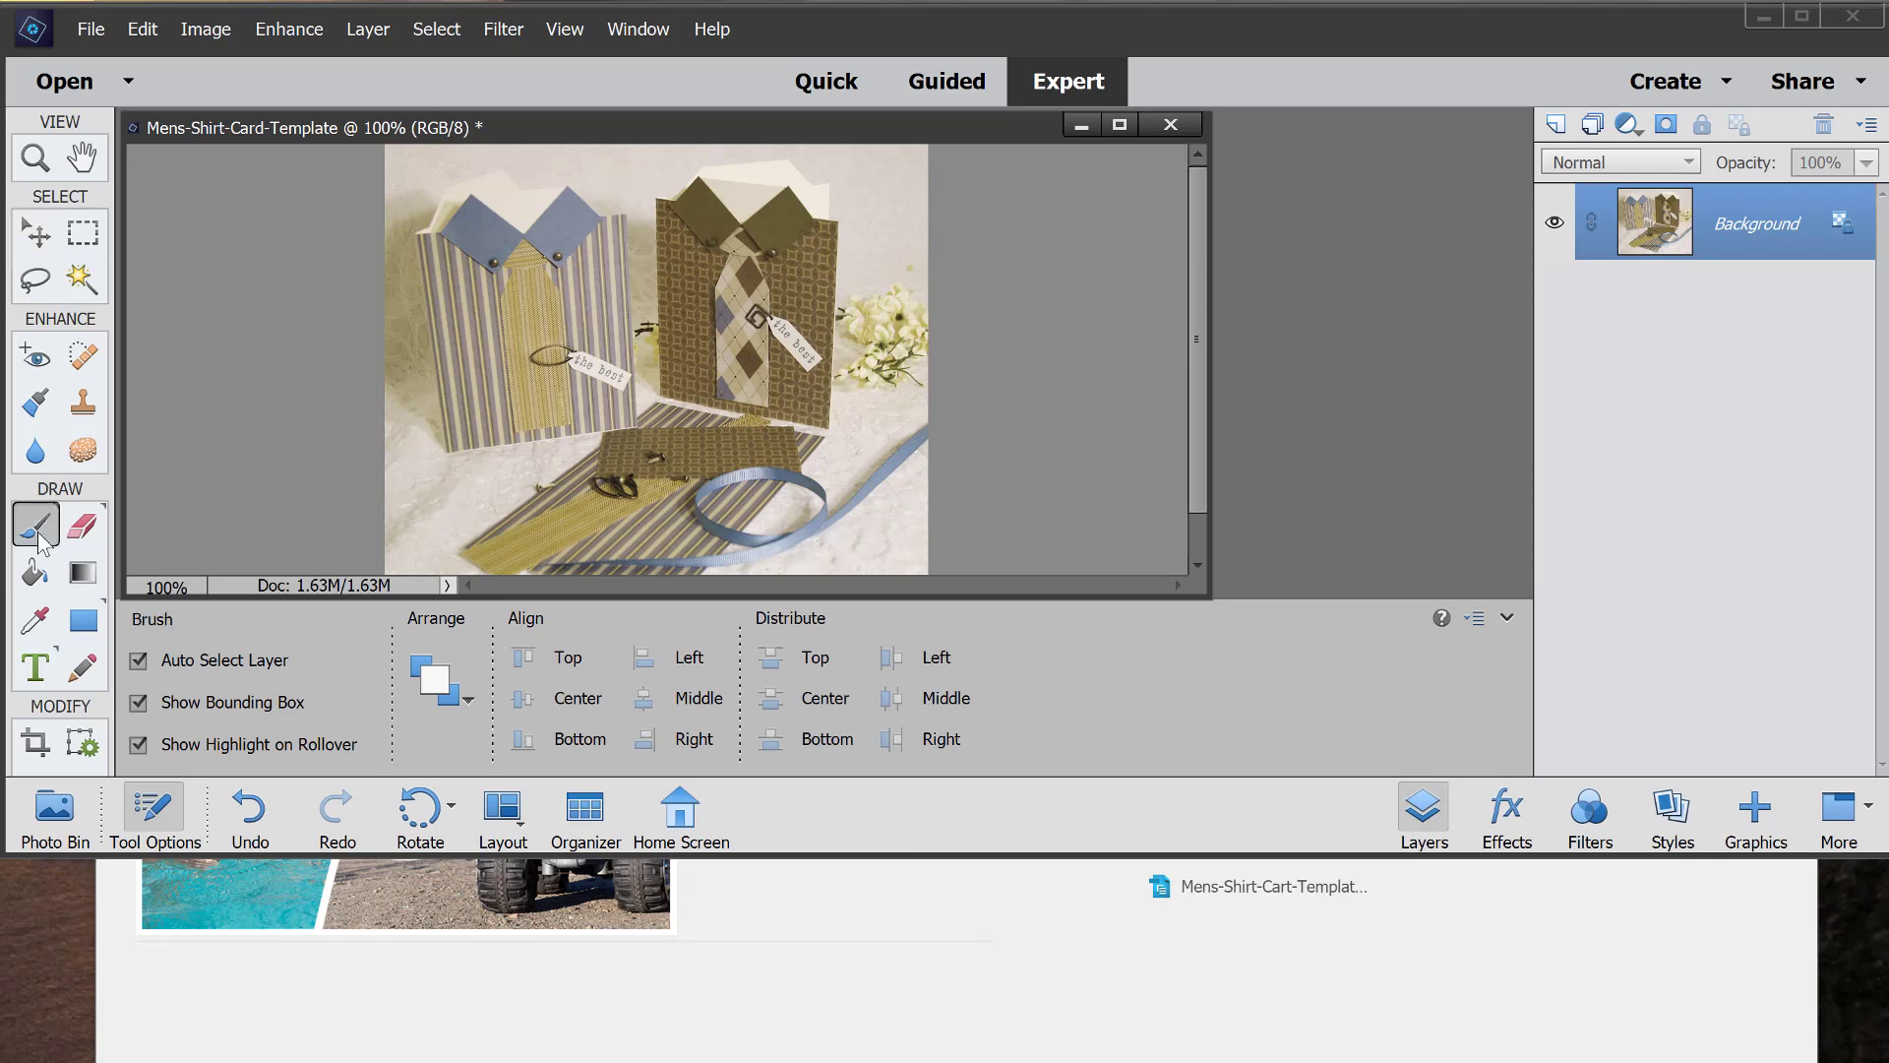
{"action": "left_click", "coordinate": [35, 526]}
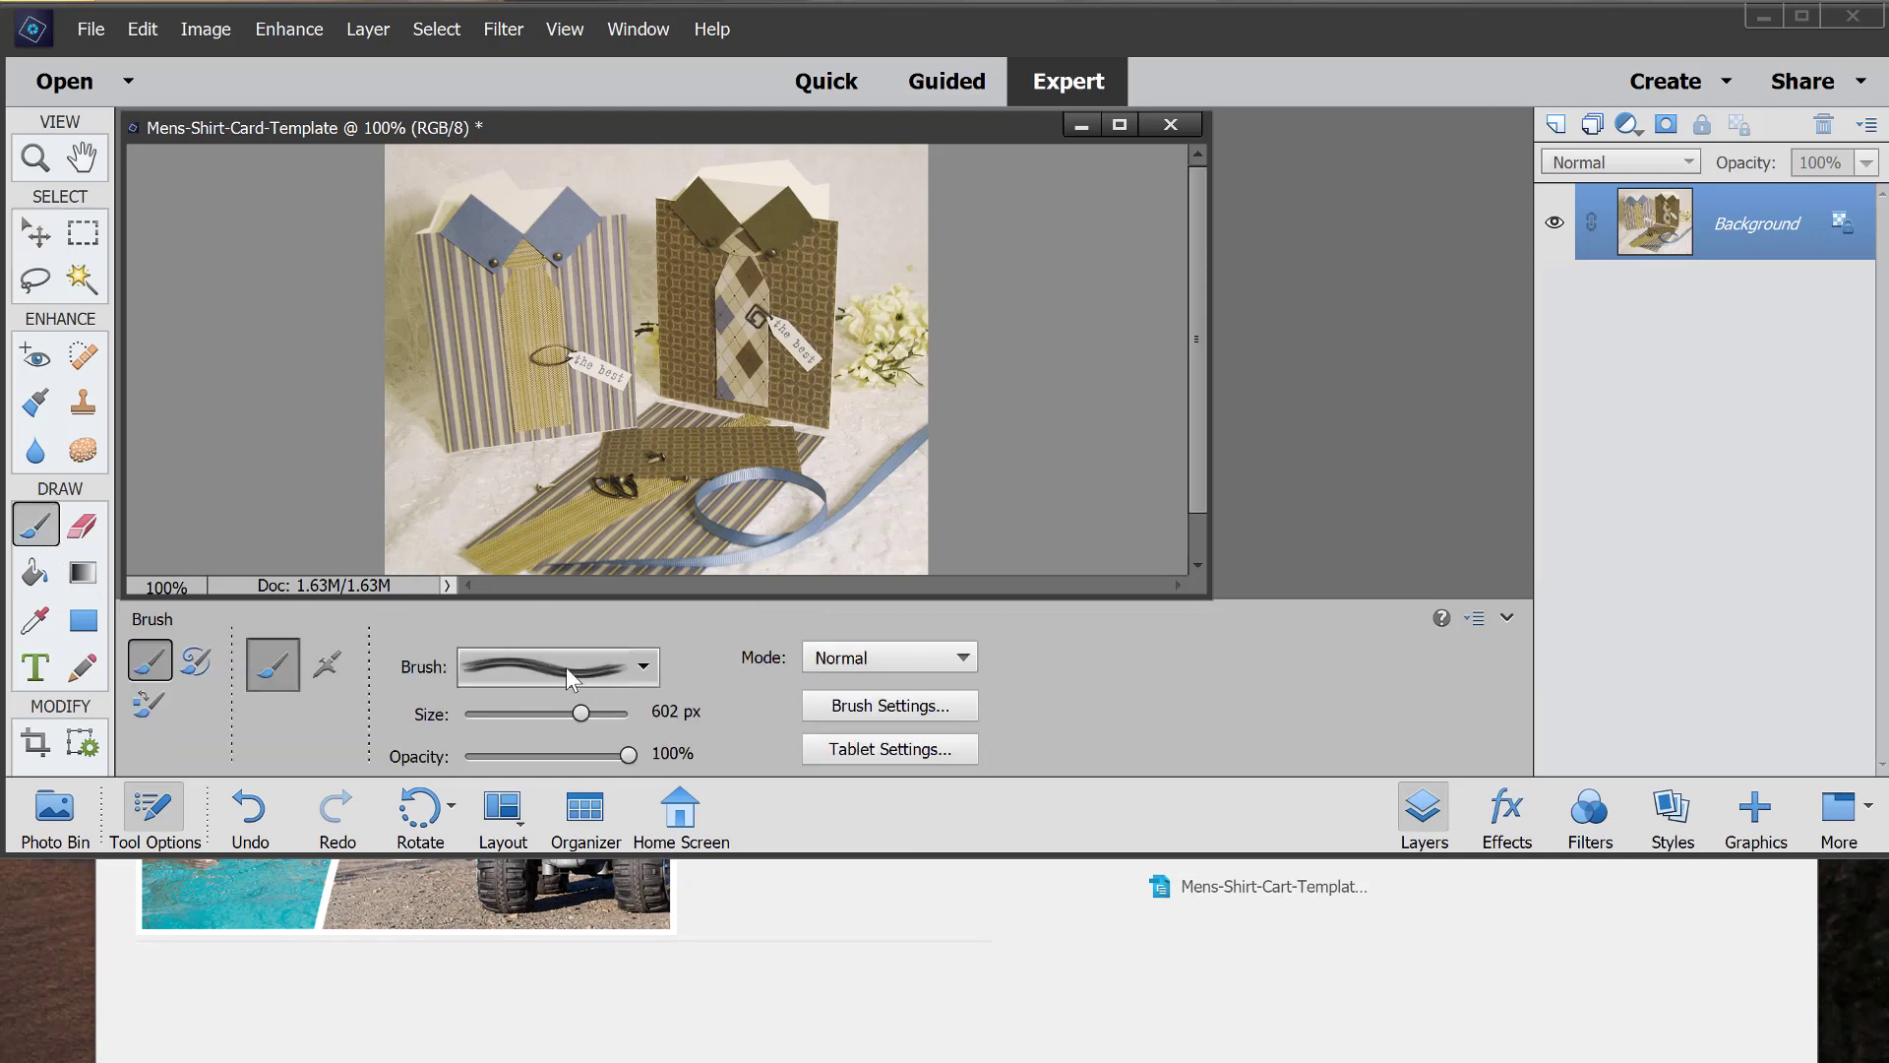
{"action": "left_click", "coordinate": [643, 667]}
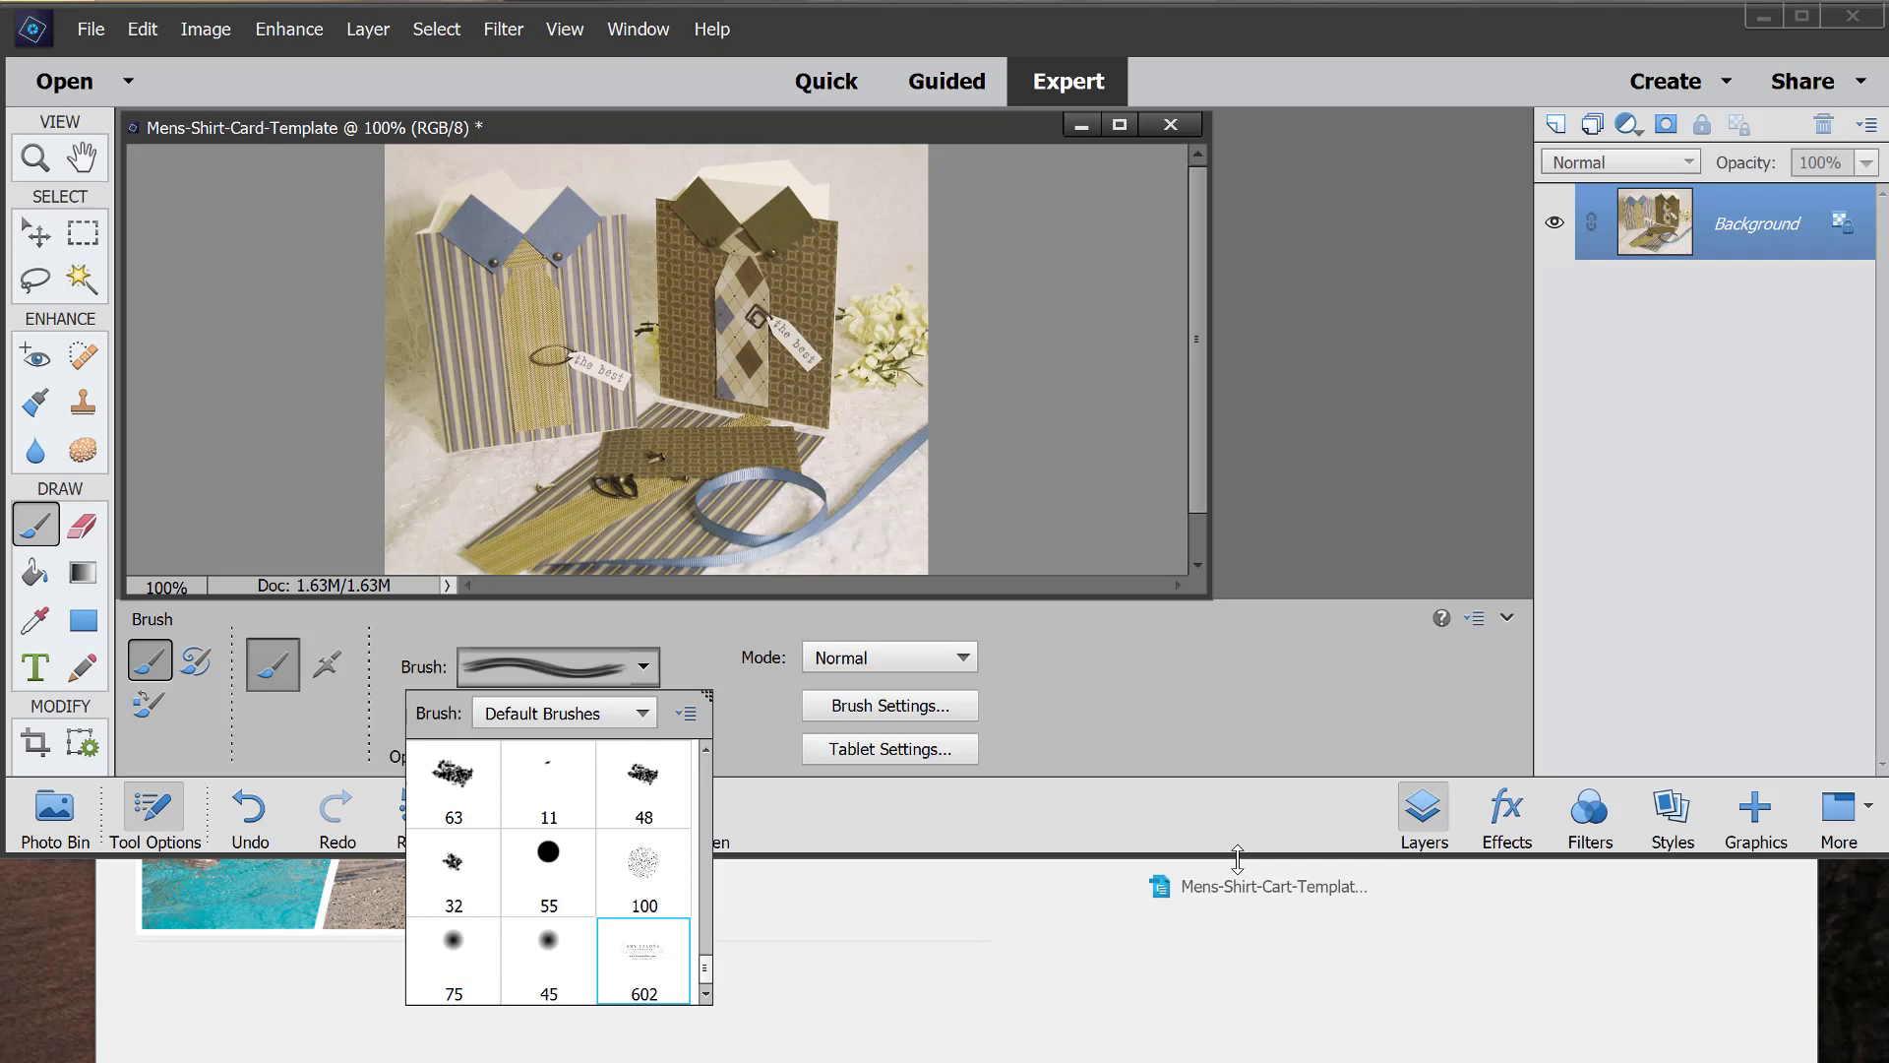
Step: Close the brush presets and enlarge the application and photo windows until the whole photo fits
{"action": "left_click", "coordinate": [1241, 932]}
{"action": "left_click_drag", "start_coordinate": [1241, 932], "coordinate": [1257, 1054]}
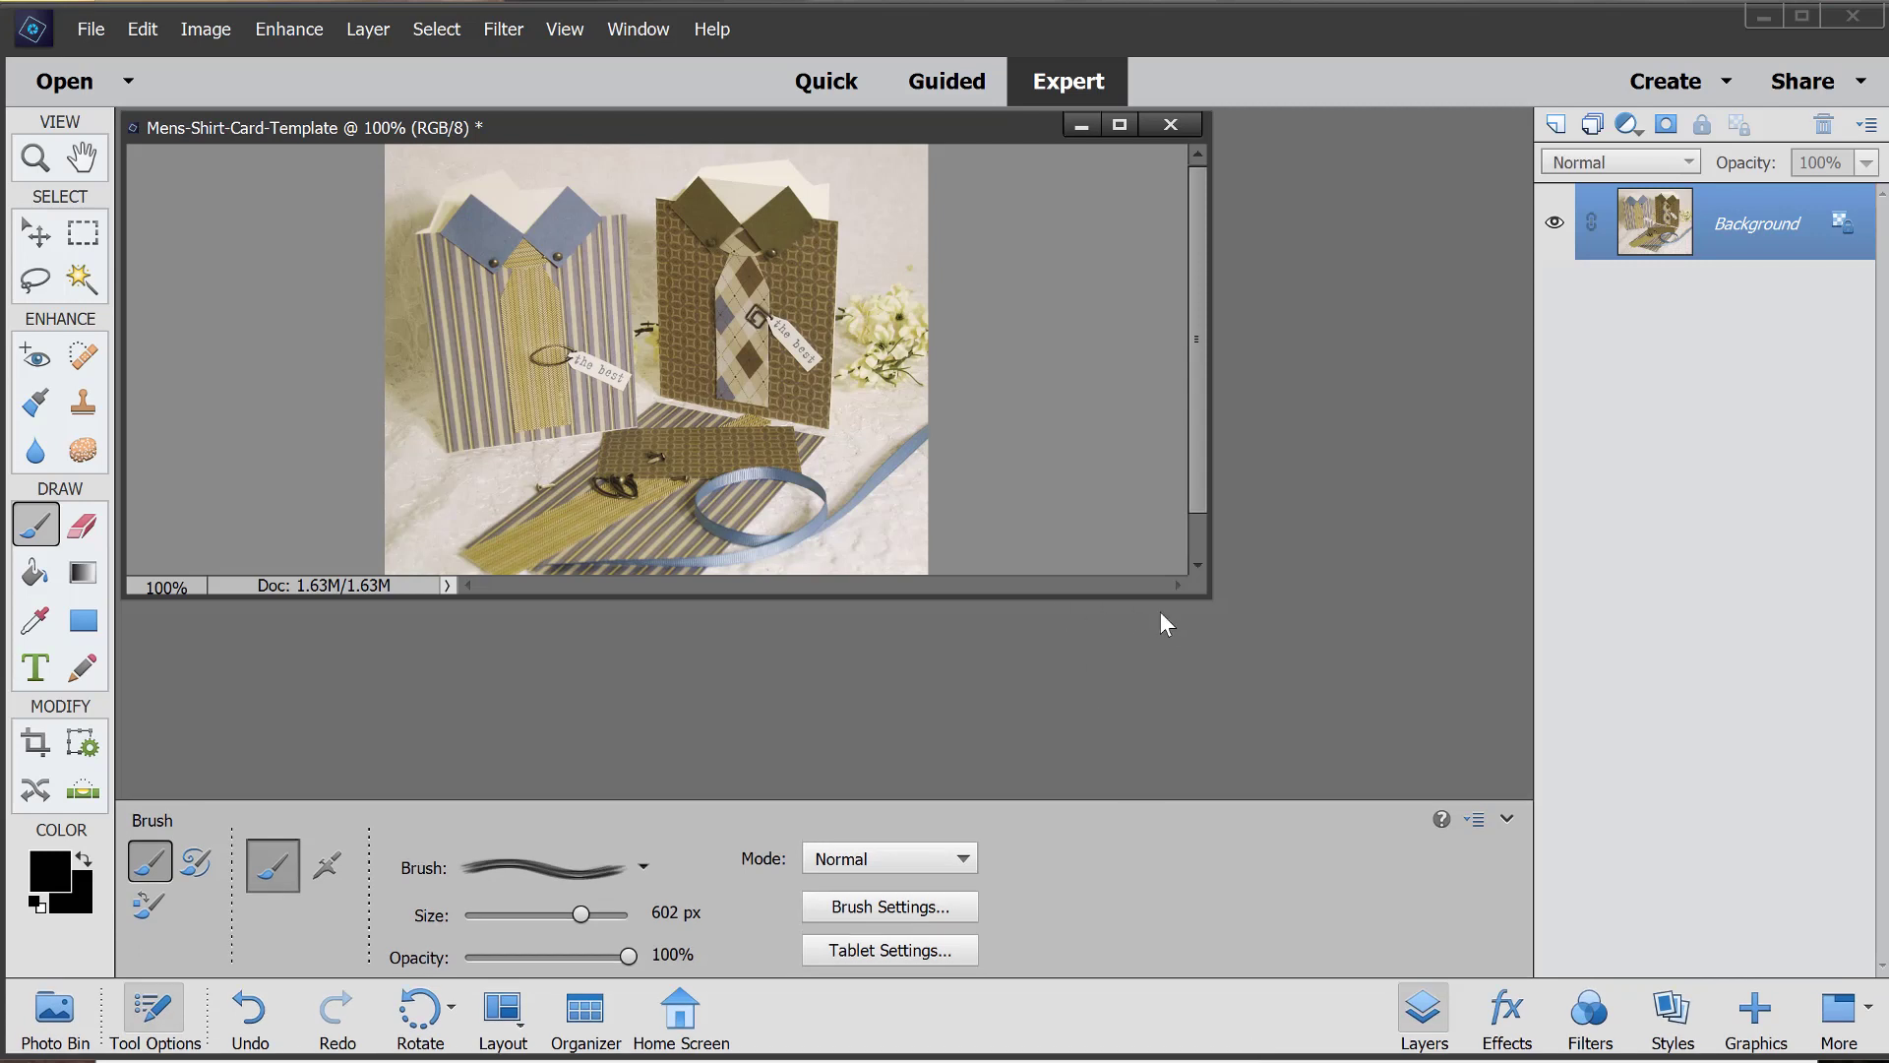
{"action": "left_click_drag", "start_coordinate": [1205, 596], "coordinate": [1178, 771]}
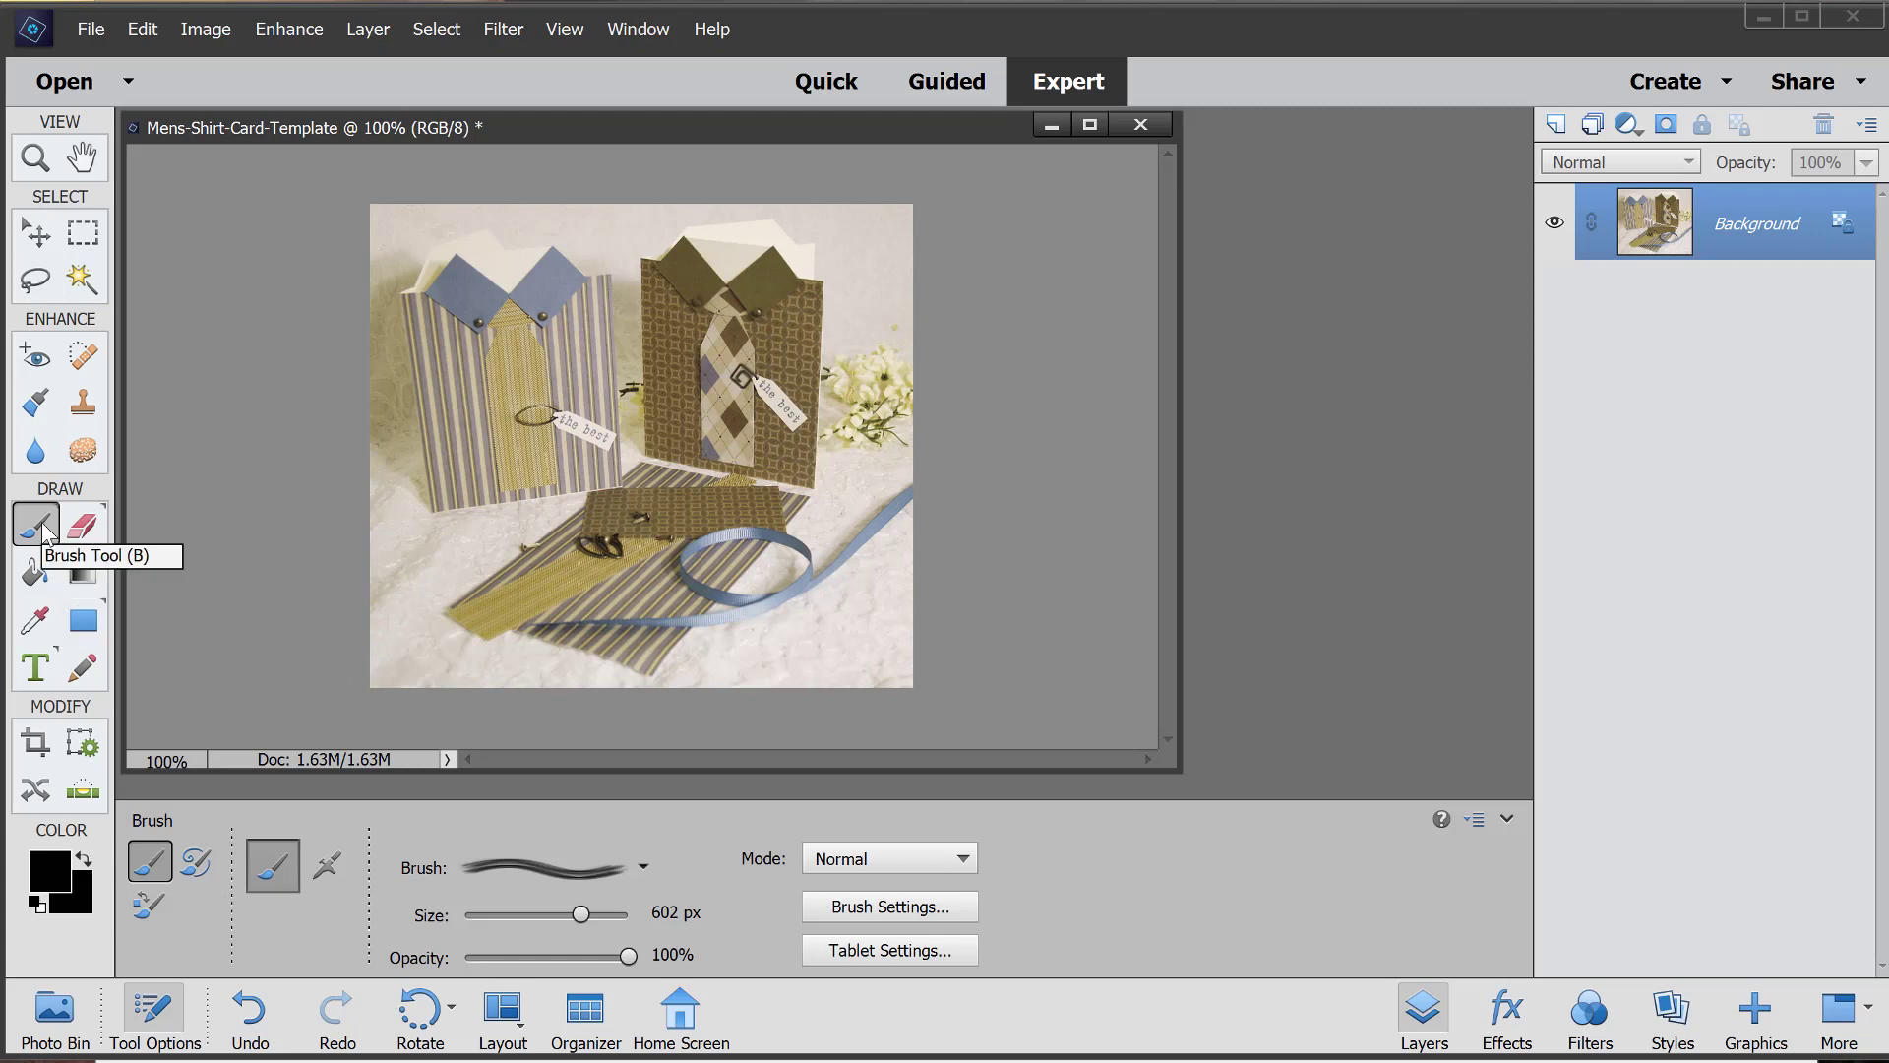
Step: Check that the foreground colour is black (000000) and keep the layer list displayed
{"action": "left_click", "coordinate": [60, 872]}
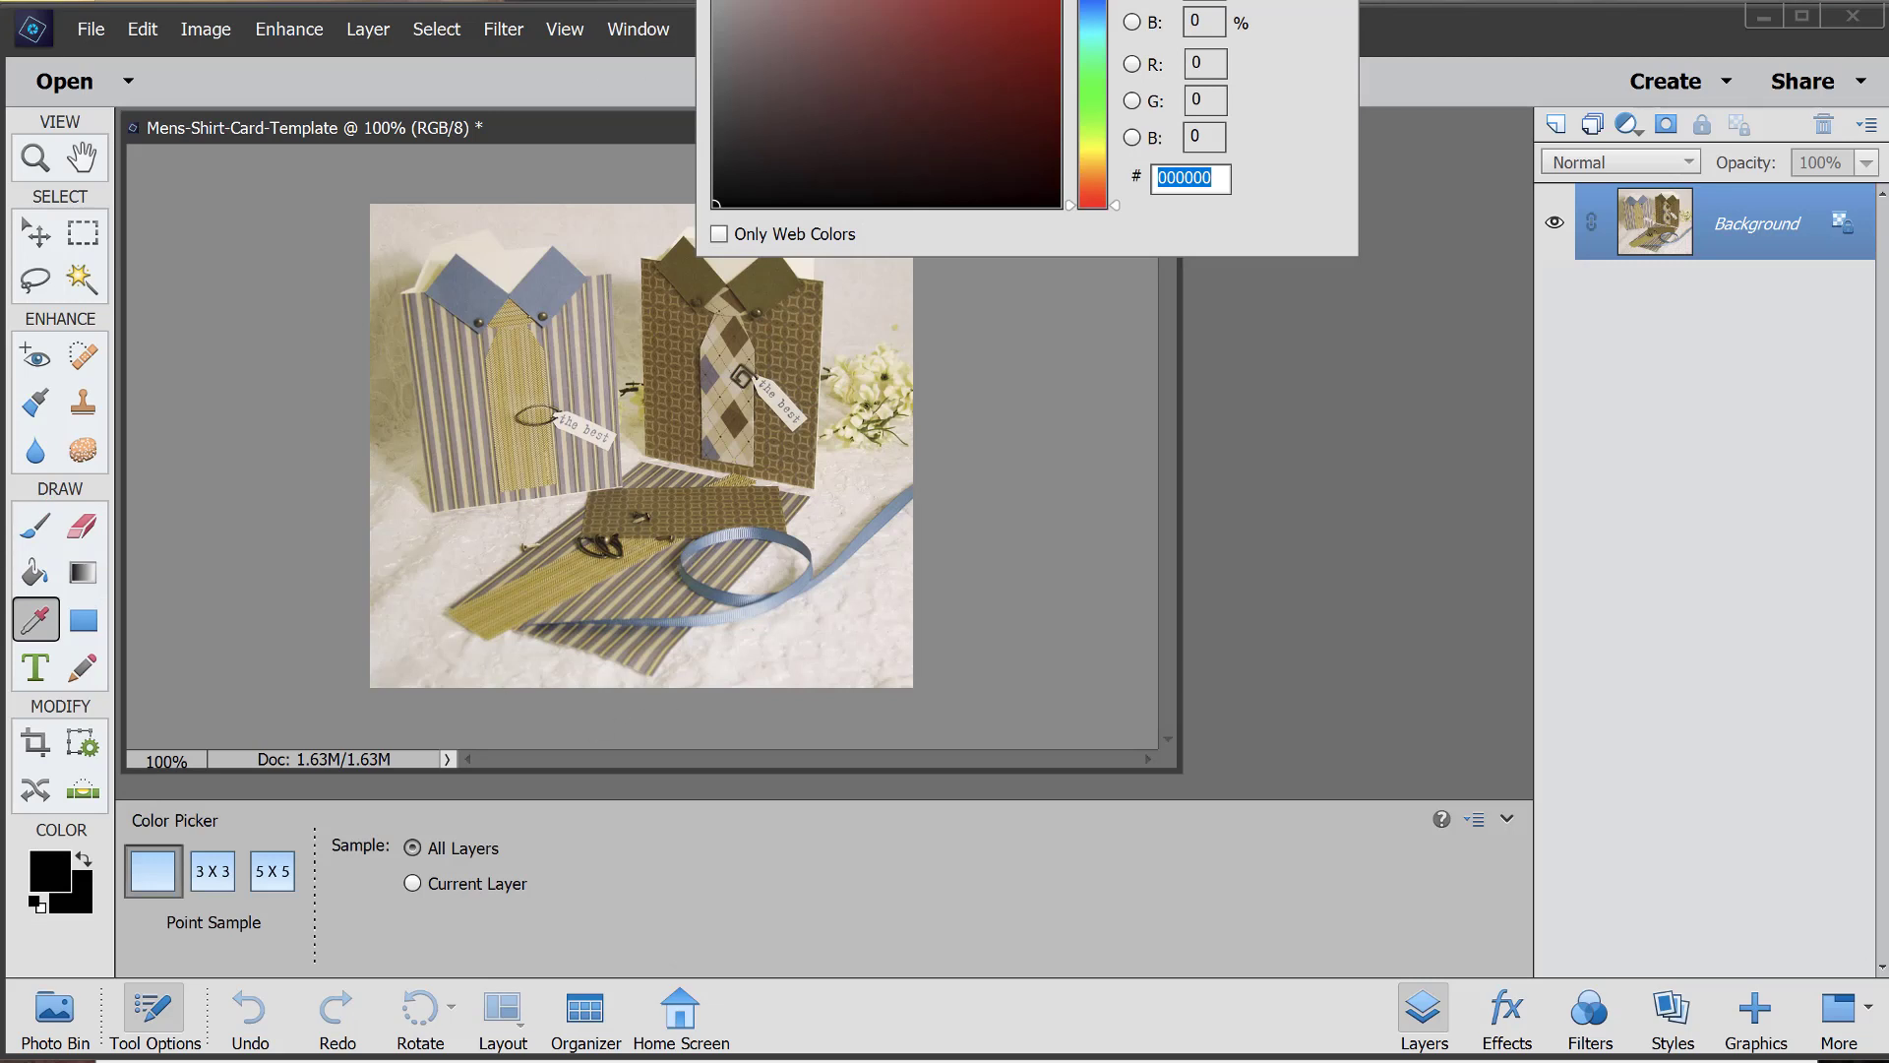
{"action": "key", "text": "Return"}
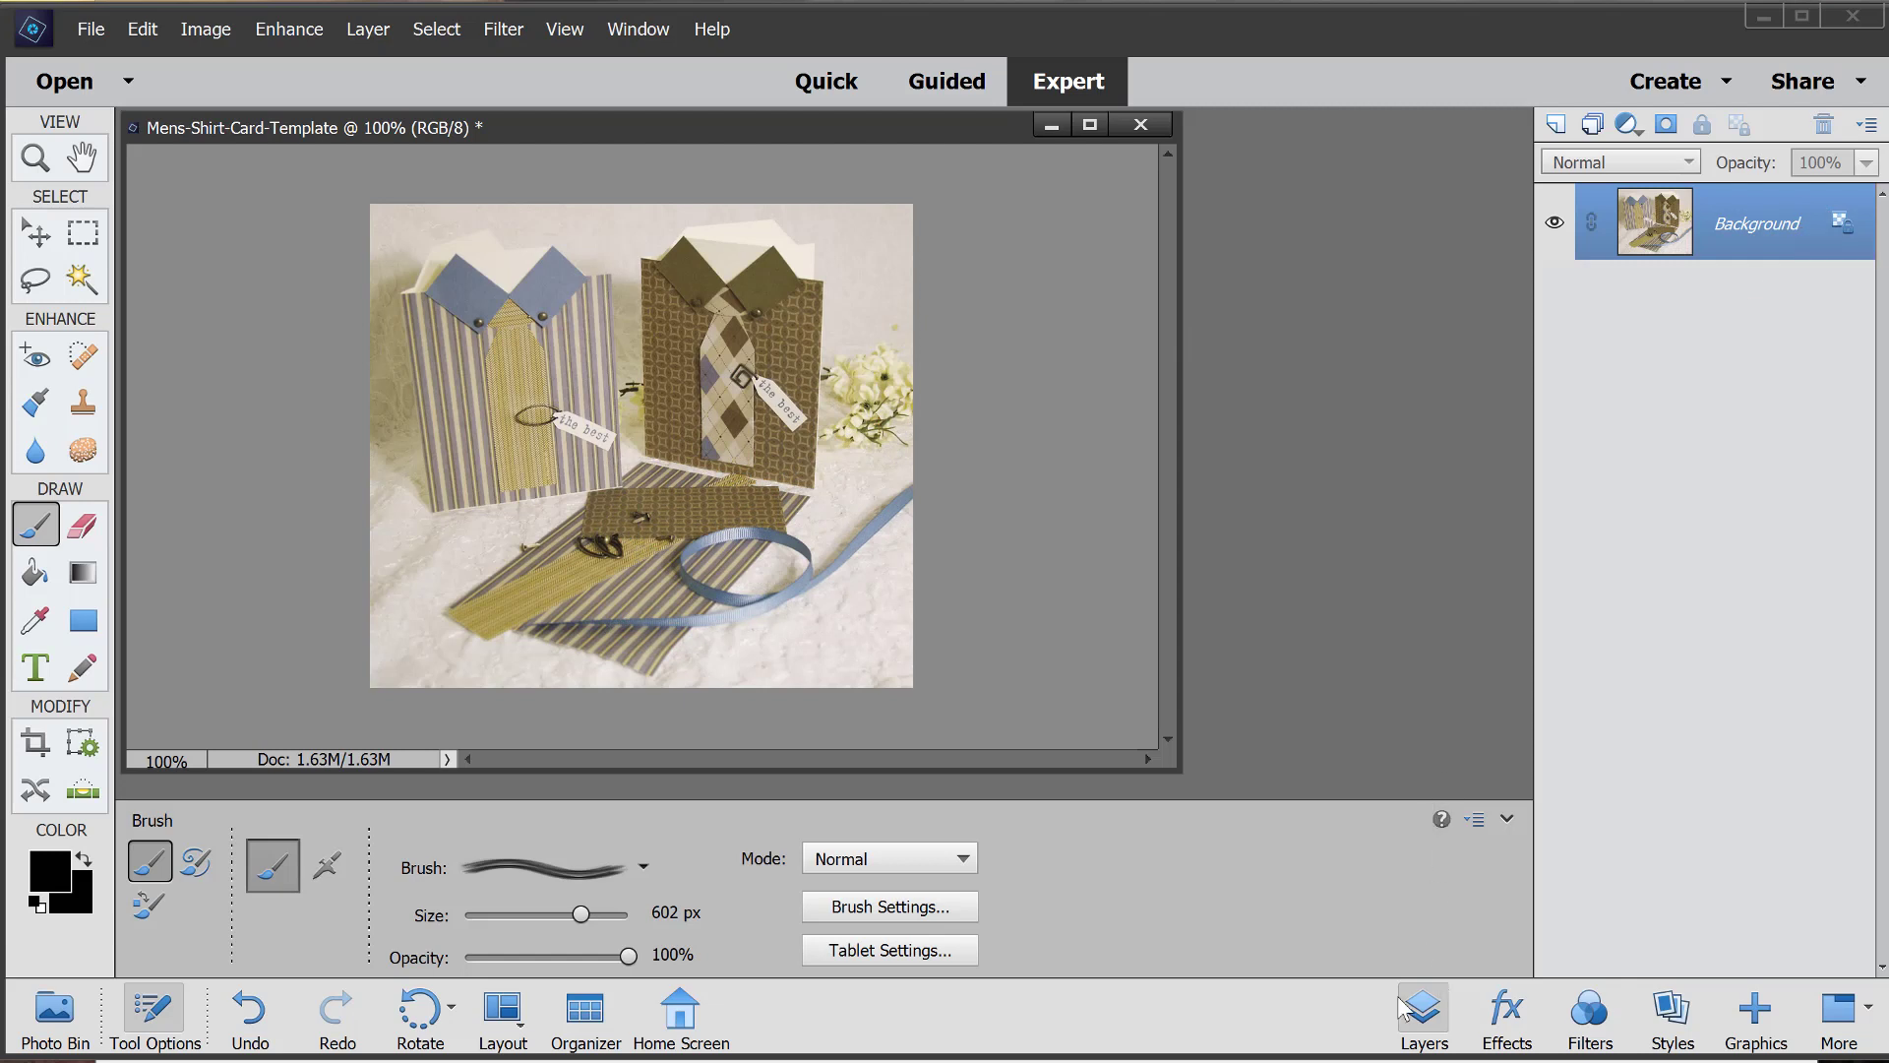
{"action": "left_click", "coordinate": [1414, 1038]}
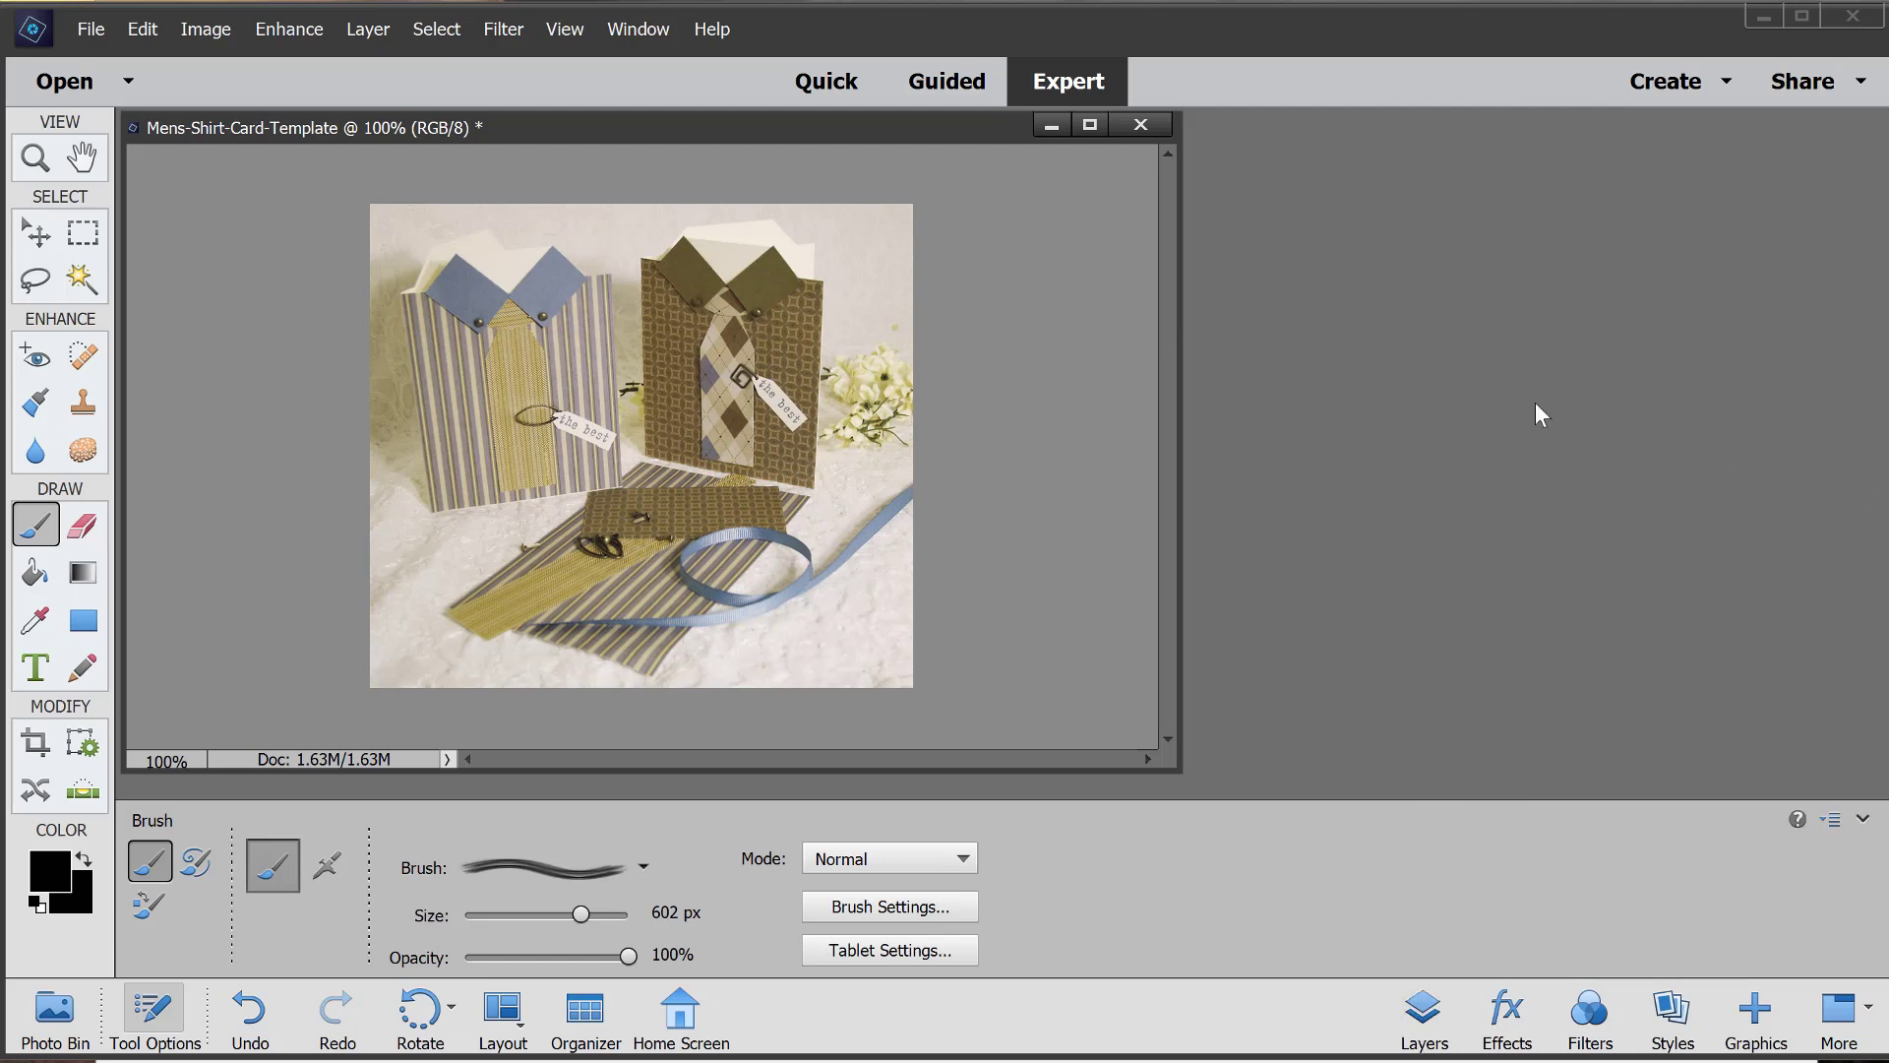
{"action": "left_click", "coordinate": [1423, 1014]}
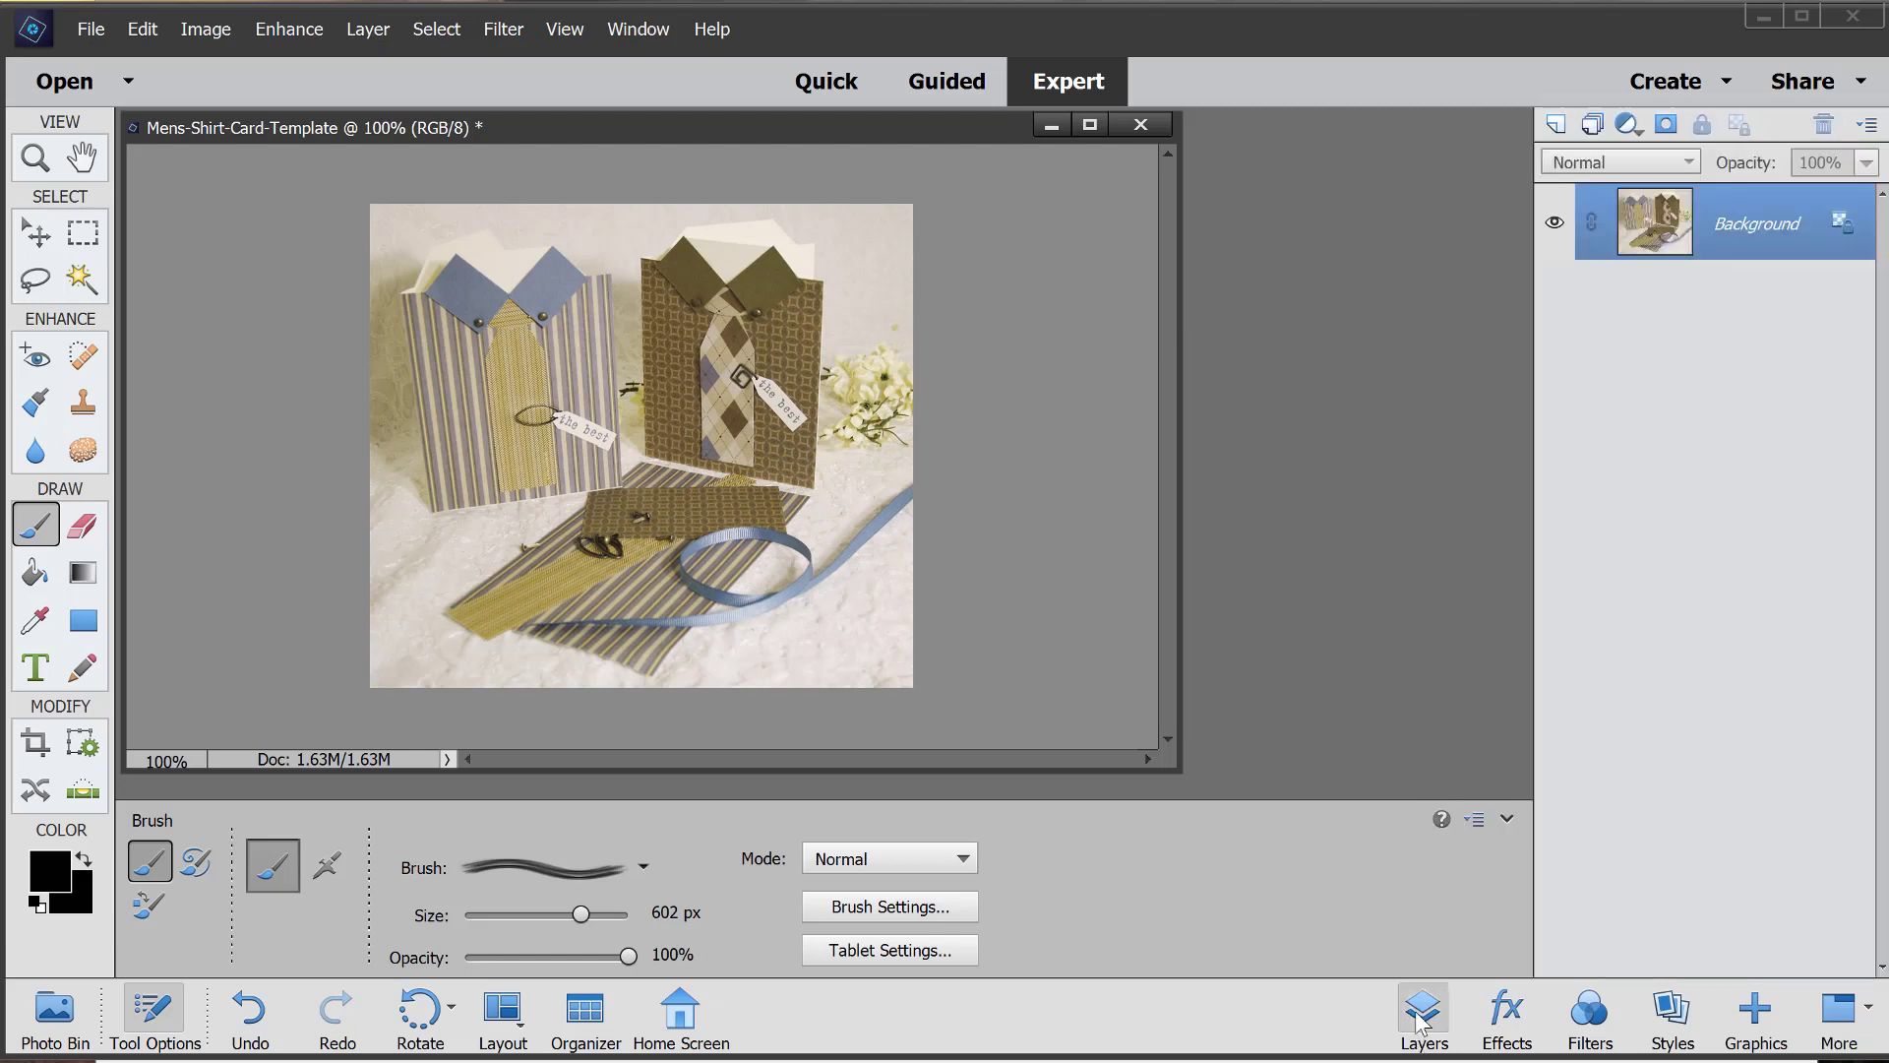
Step: Add a new layer and stamp the 602 px watermark brush on the photo's lower middle, undoing the first stamp made too far right
{"action": "left_click", "coordinate": [1554, 126]}
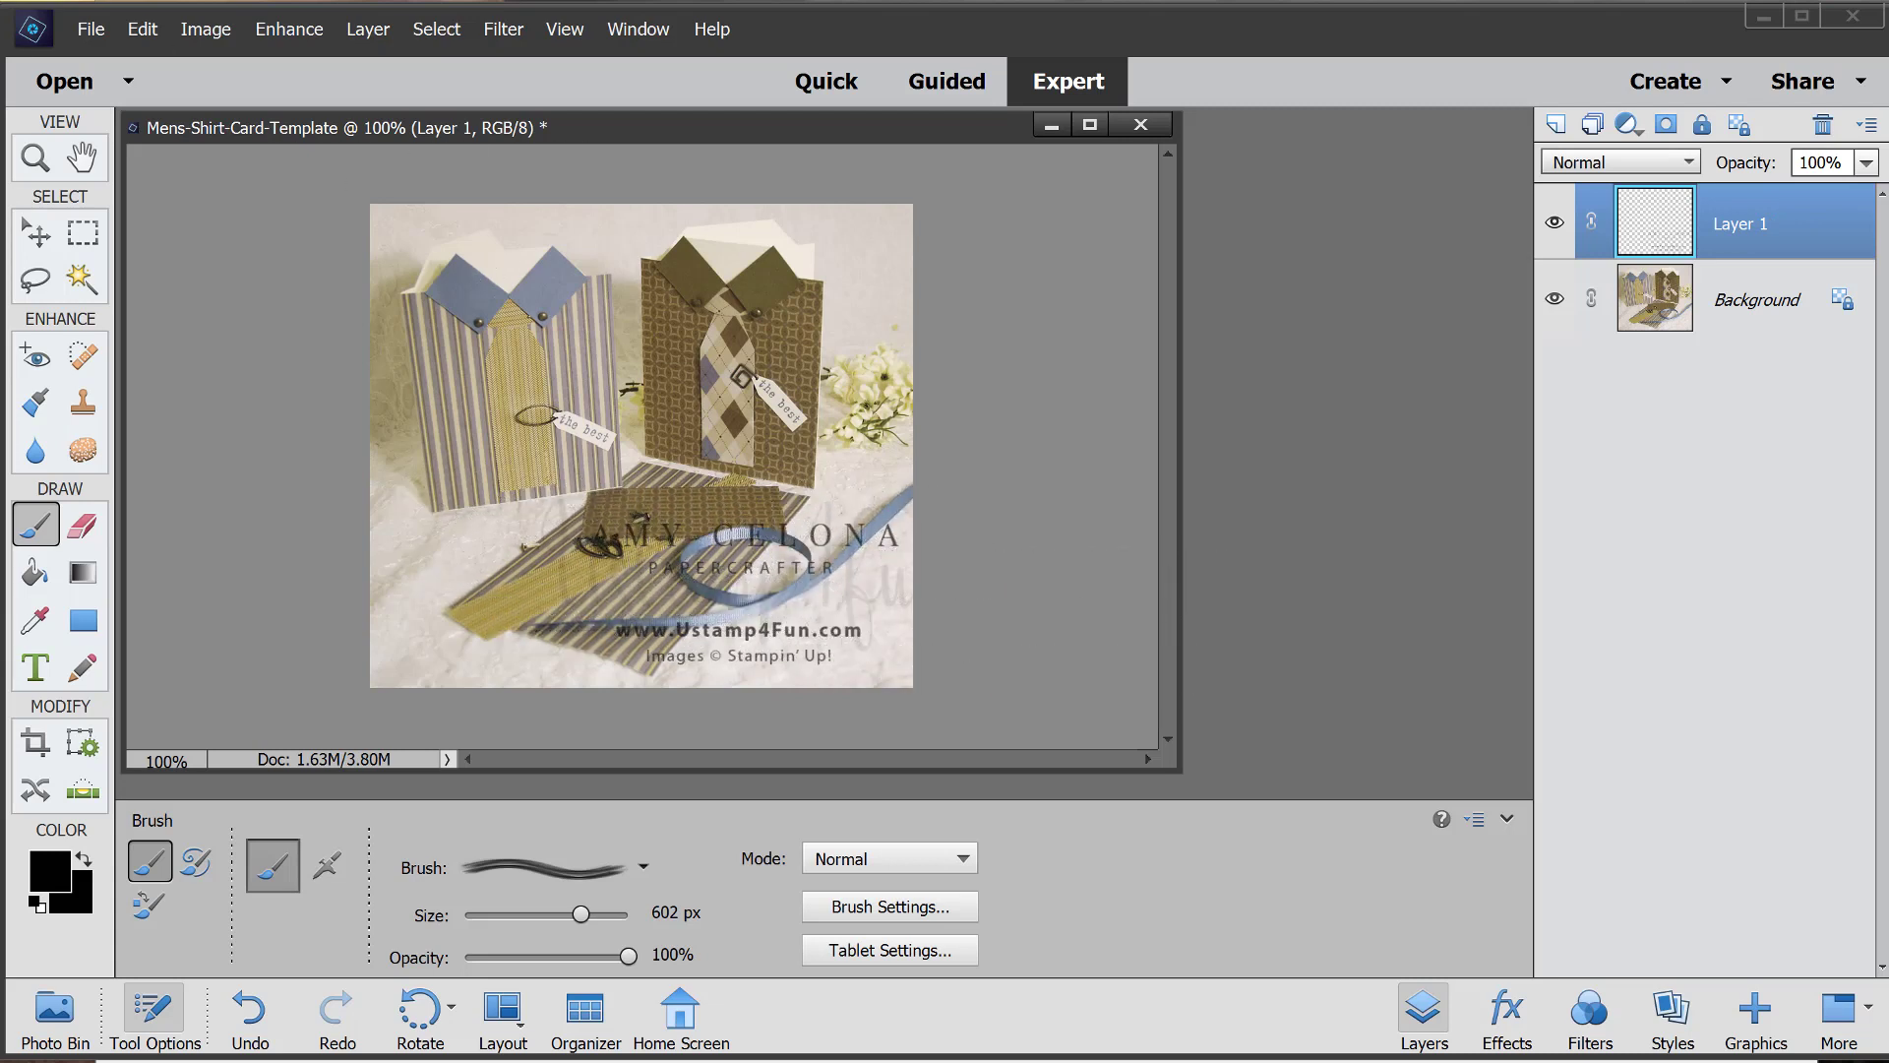
{"action": "left_click", "coordinate": [142, 29]}
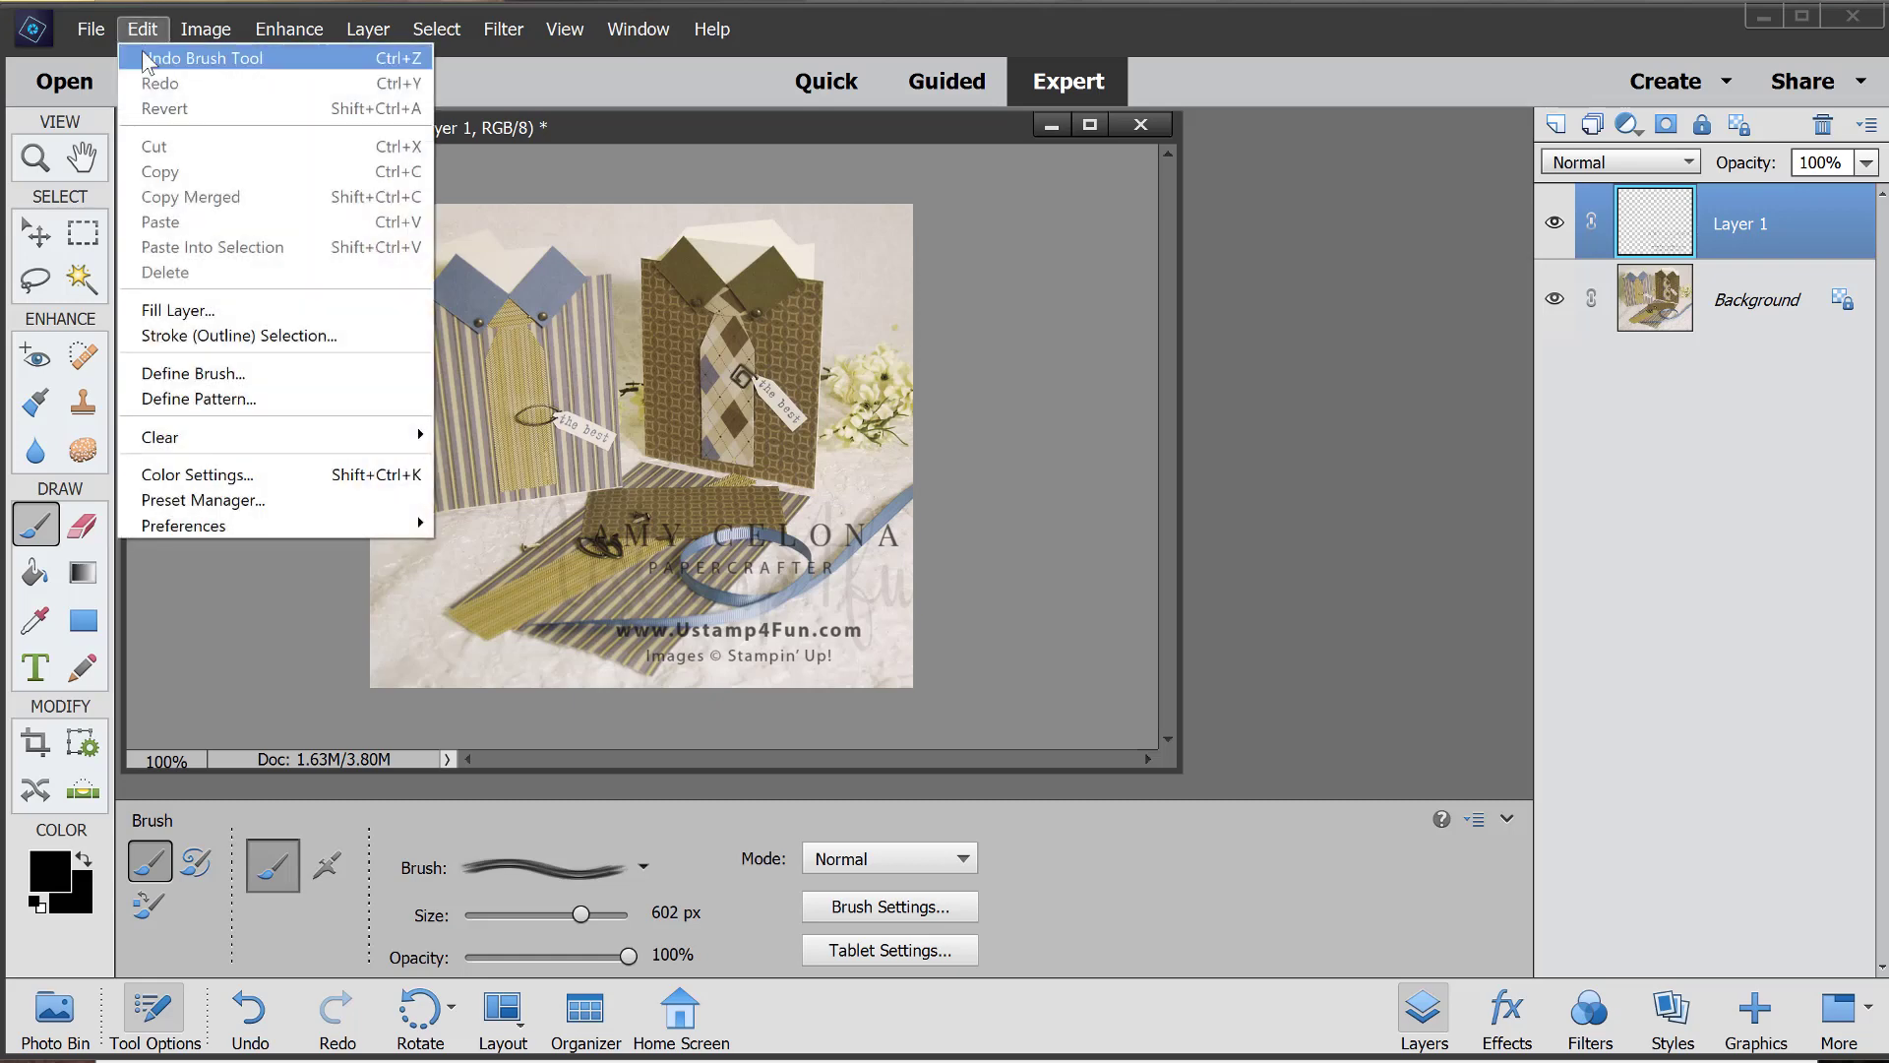
{"action": "left_click", "coordinate": [148, 59]}
{"action": "left_click", "coordinate": [671, 577]}
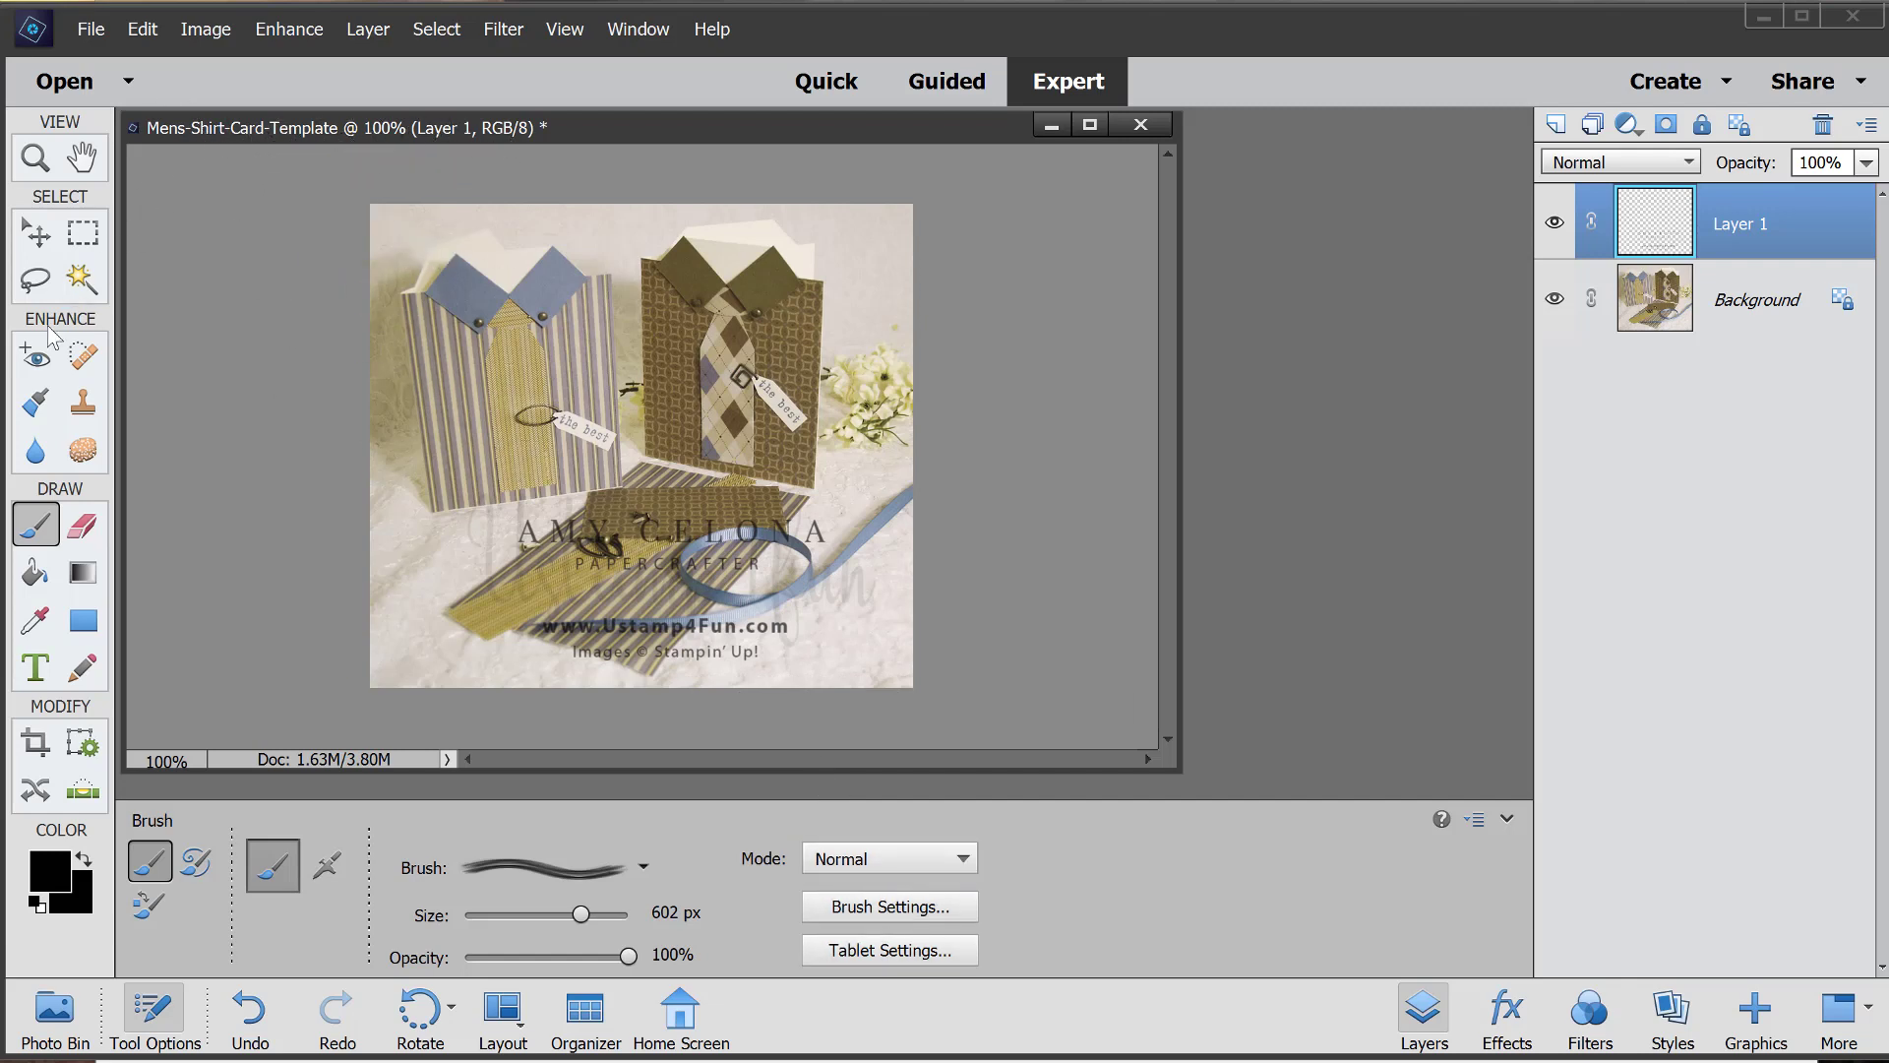
Step: Scale the watermark on Layer 1 proportionally to about 77% without rotating it
{"action": "left_click", "coordinate": [41, 240]}
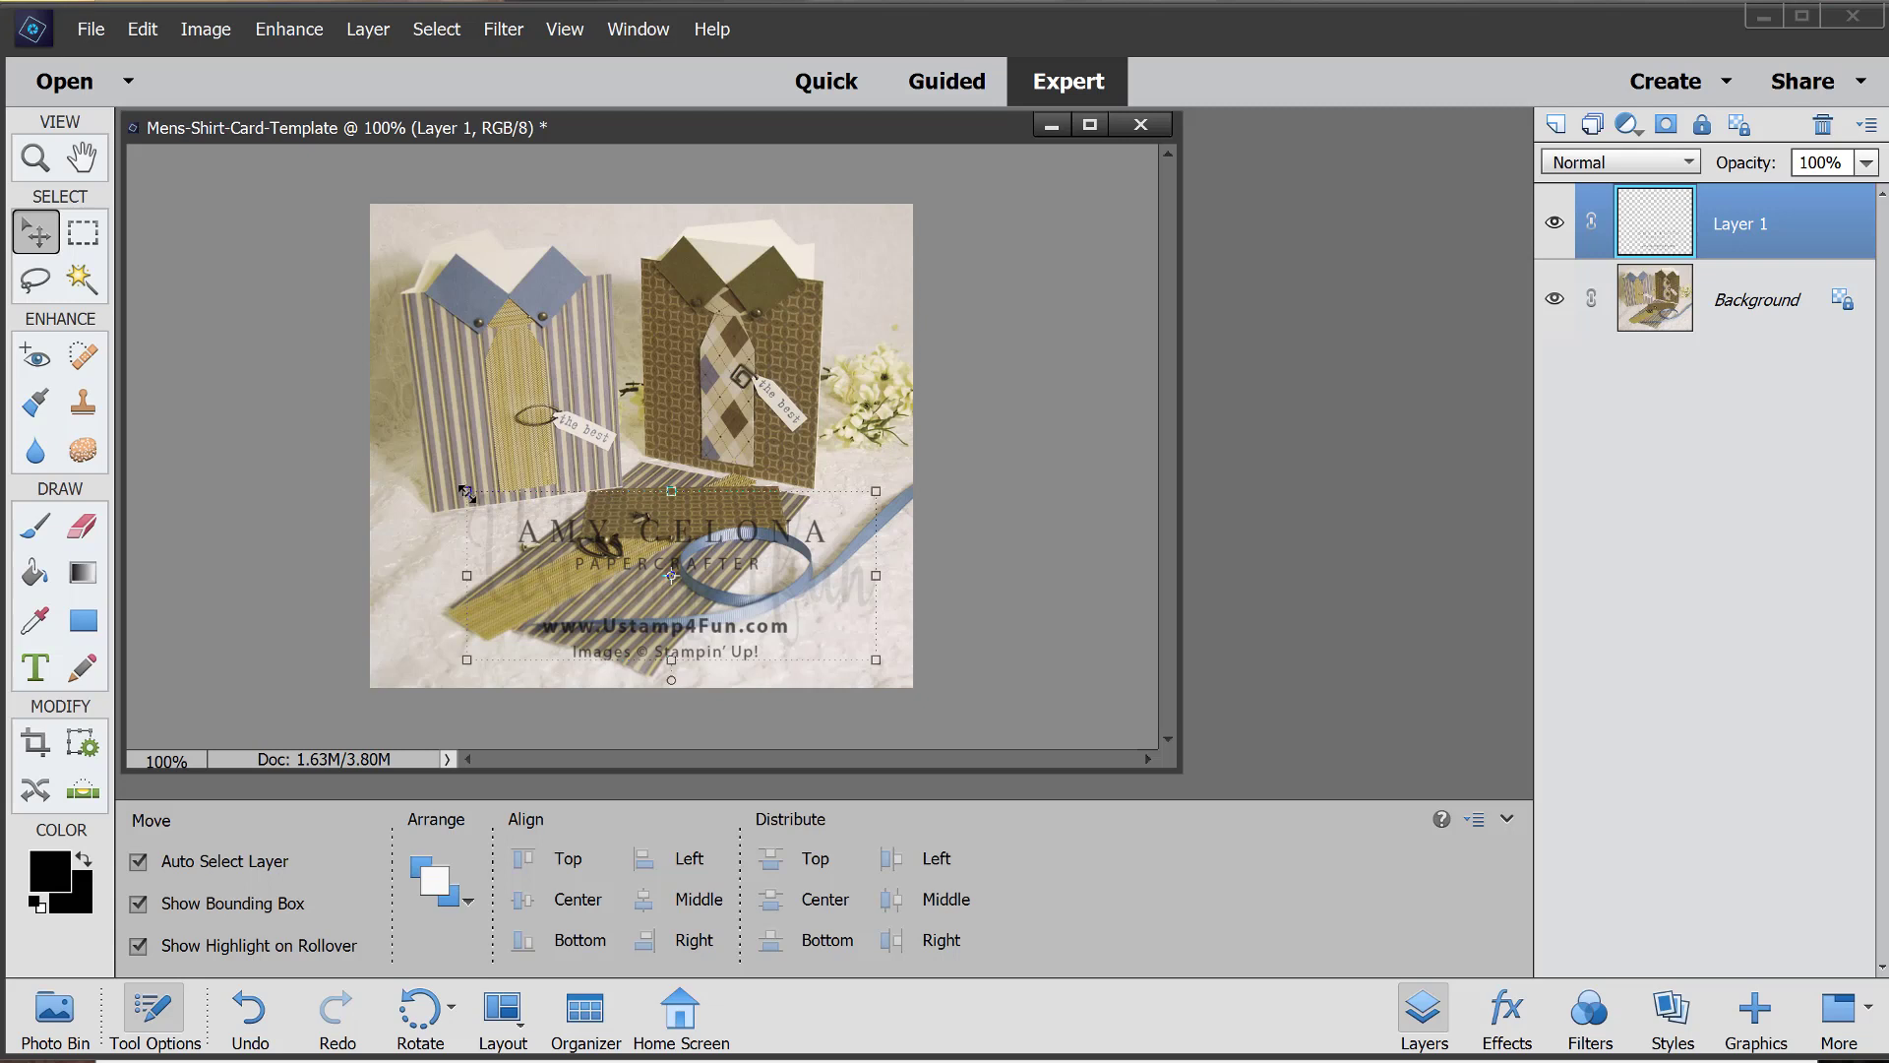
{"action": "mouse_move", "coordinate": [890, 491]}
{"action": "left_mouse_down"}
{"action": "mouse_move", "coordinate": [880, 462]}
{"action": "mouse_move", "coordinate": [897, 541]}
{"action": "mouse_move", "coordinate": [886, 482]}
{"action": "left_mouse_up"}
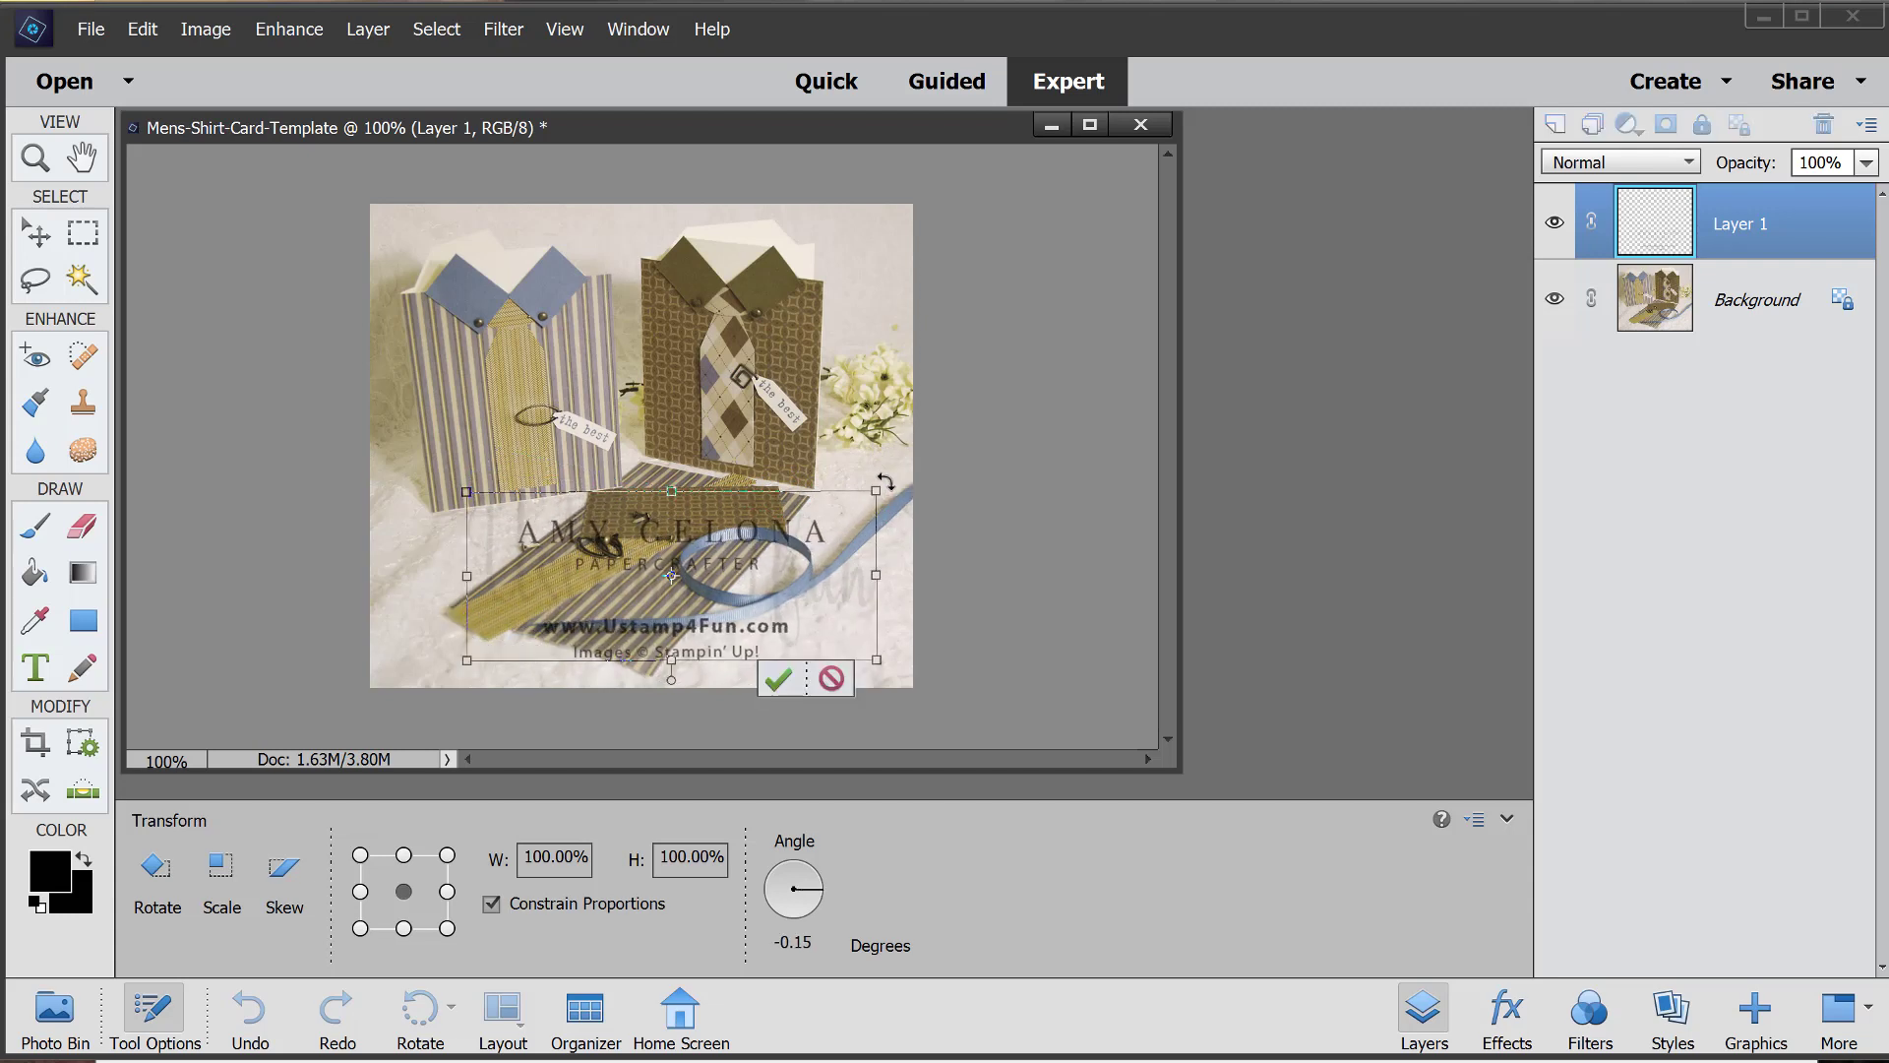
{"action": "left_click", "coordinate": [828, 679]}
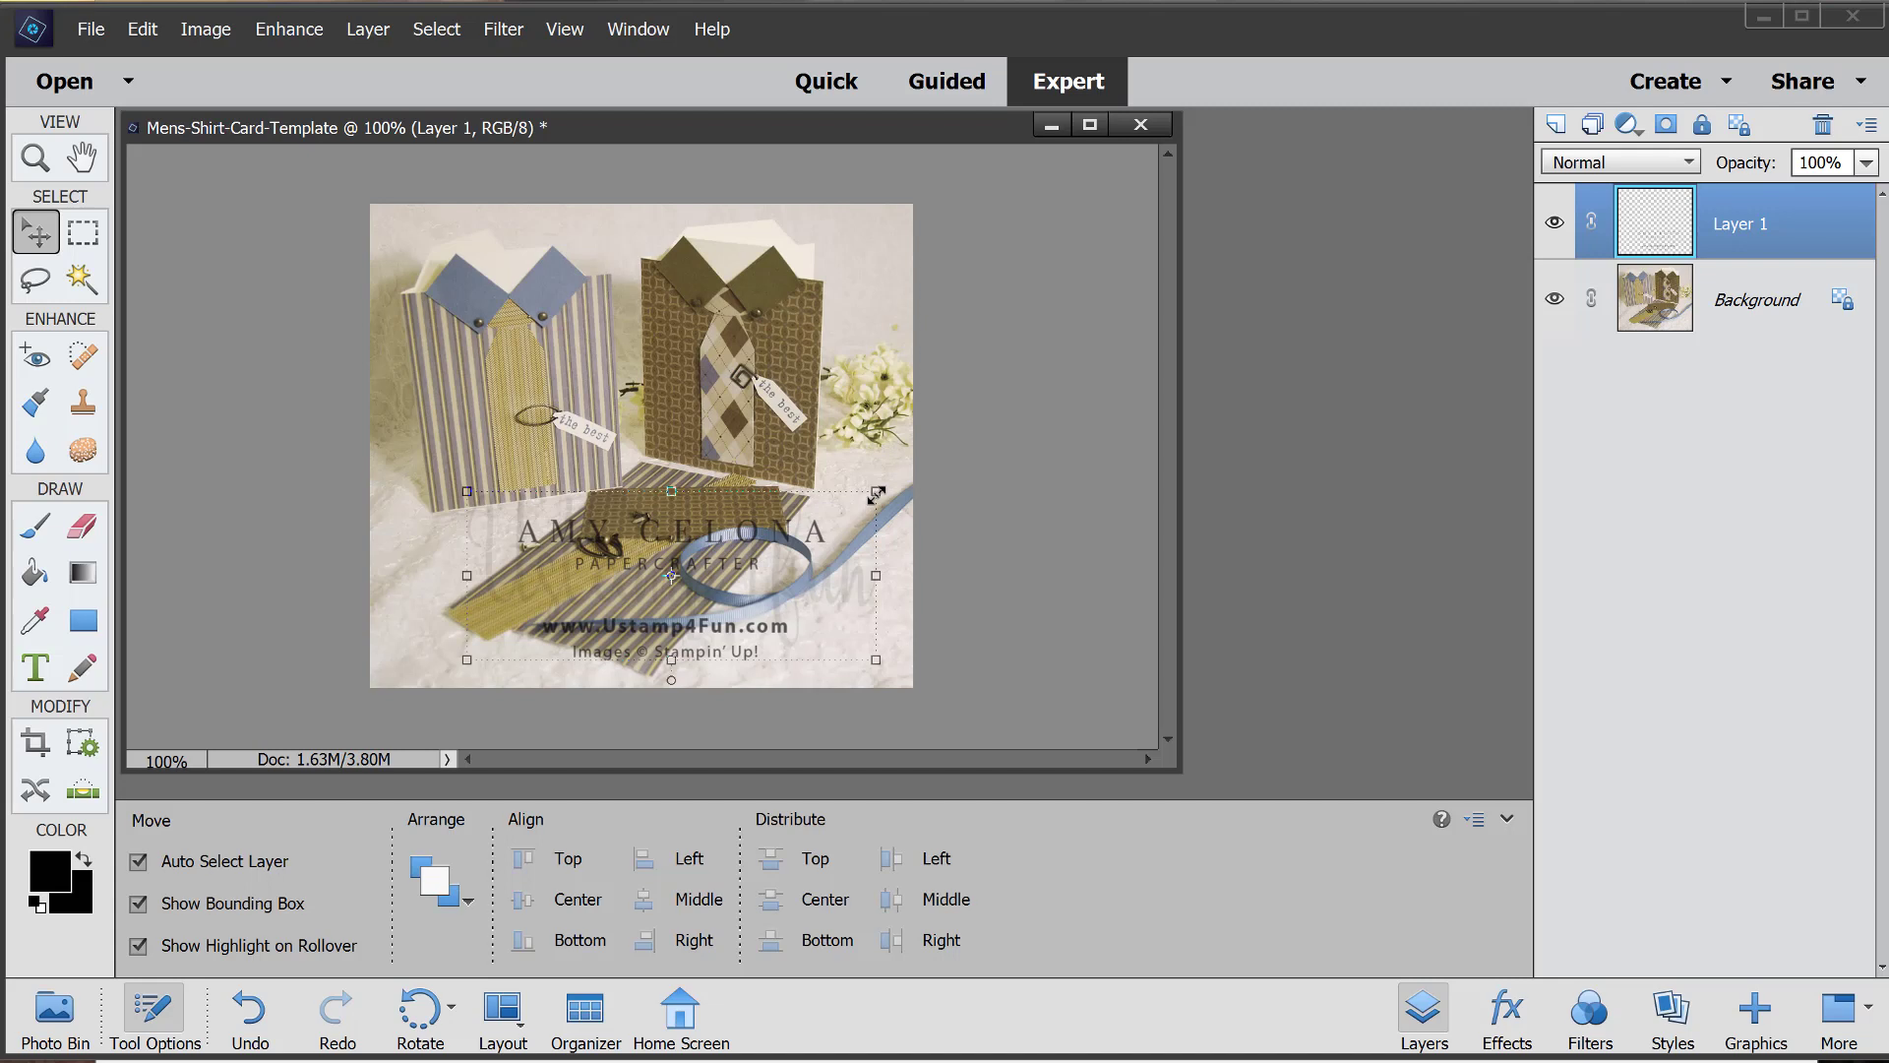
{"action": "left_click_drag", "start_coordinate": [877, 495], "coordinate": [784, 539]}
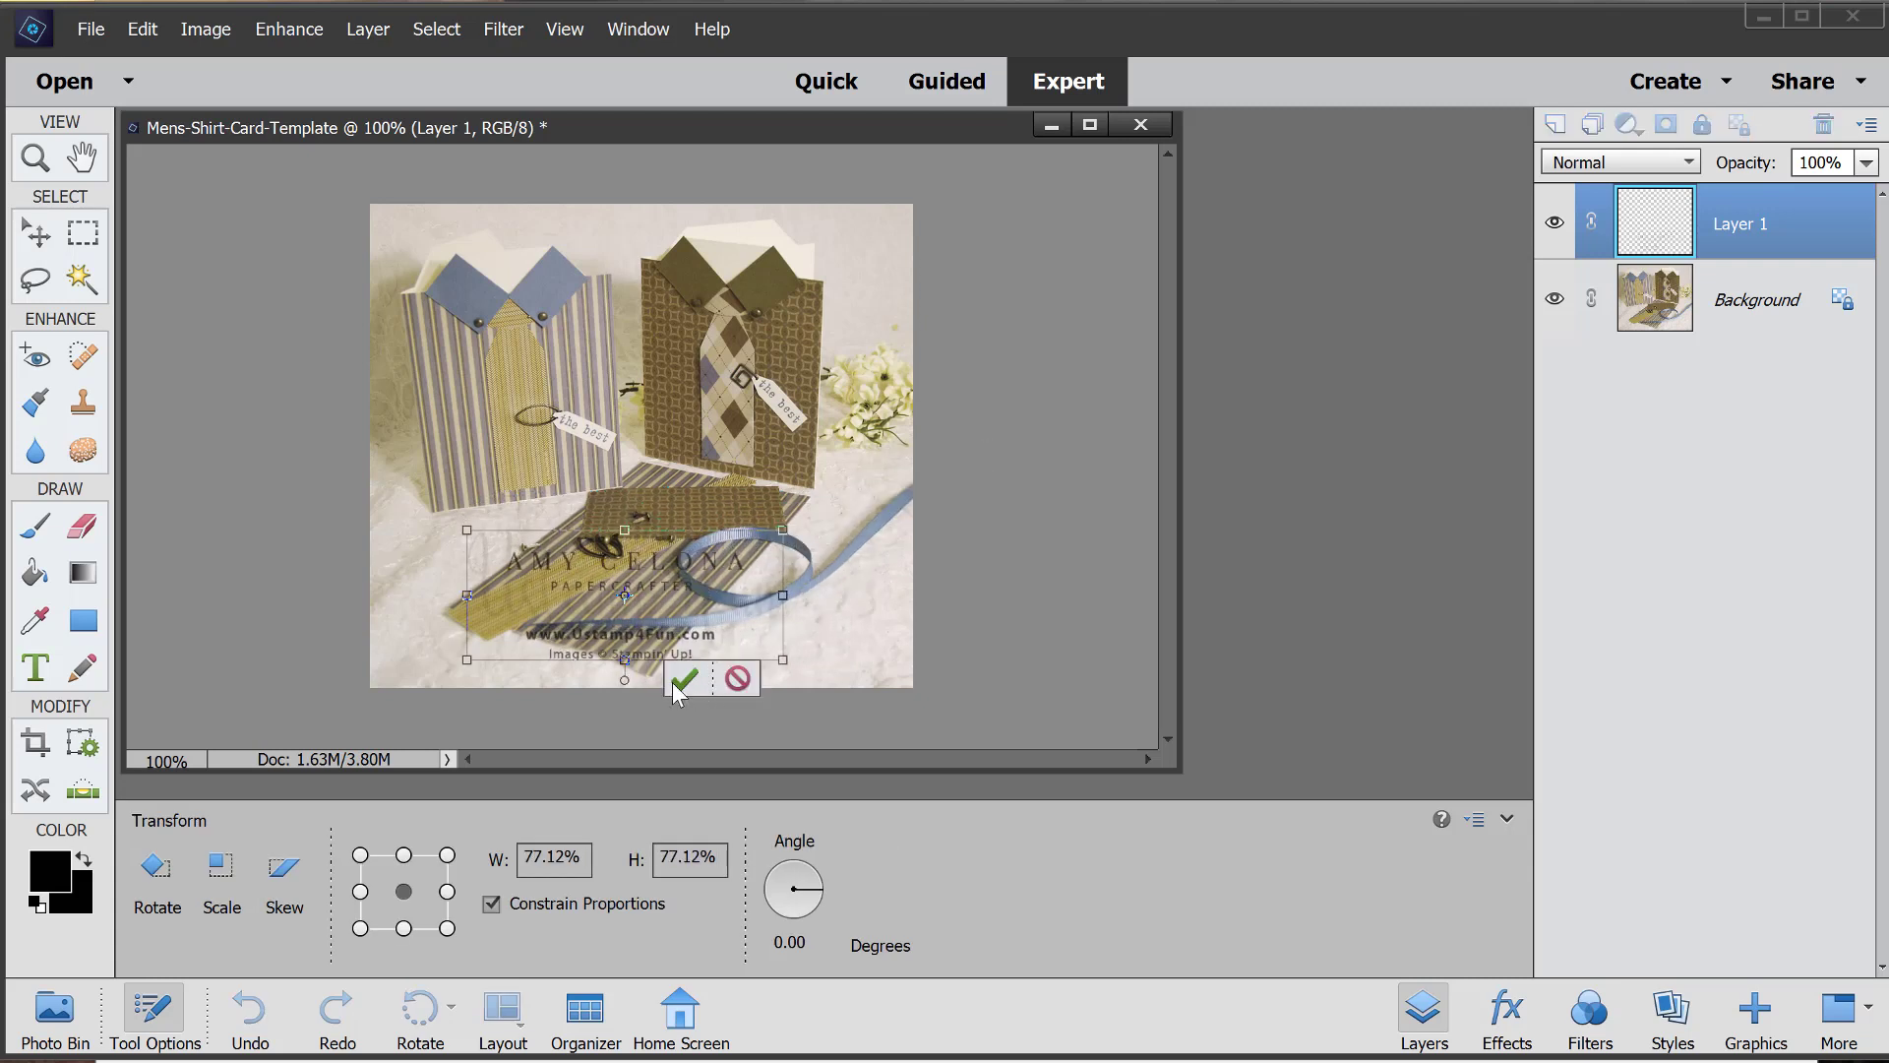
{"action": "left_click", "coordinate": [675, 684]}
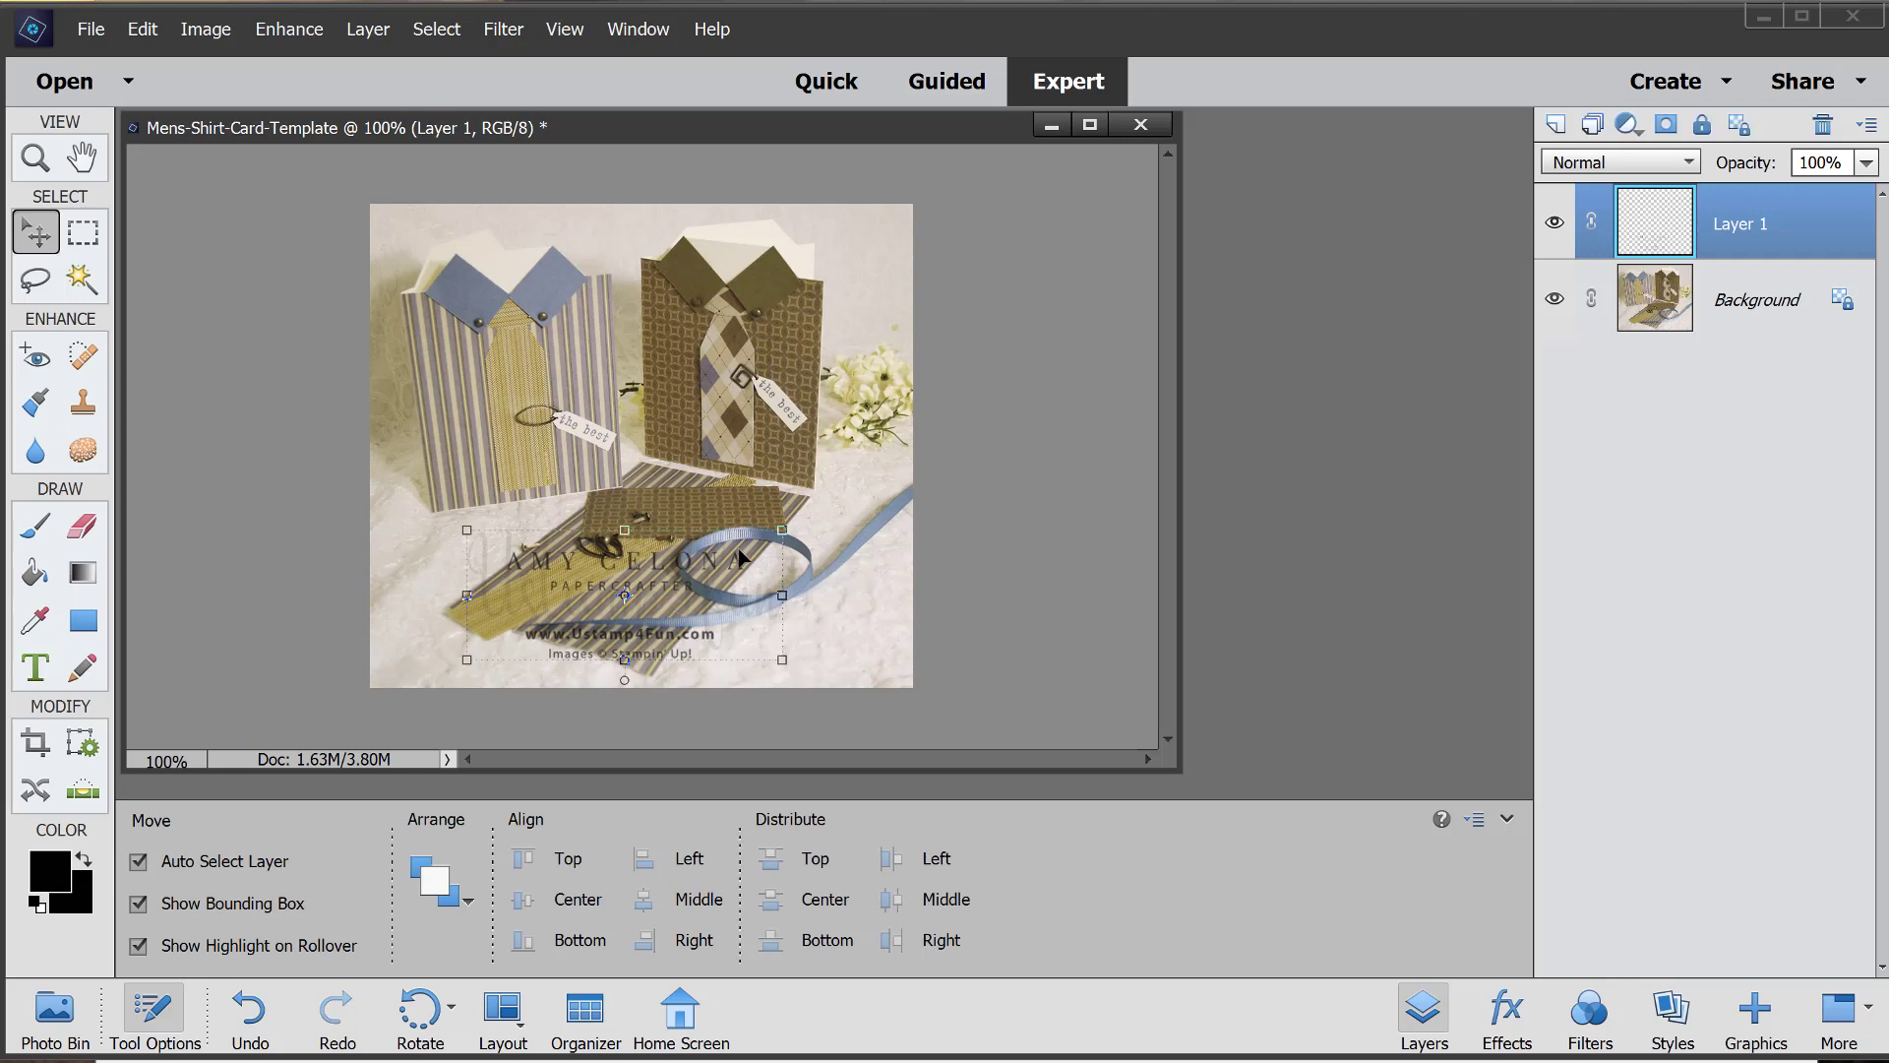
Step: Move the watermark into the photo's lower-right corner, just inside its edges
{"action": "left_click_drag", "start_coordinate": [762, 579], "coordinate": [852, 588]}
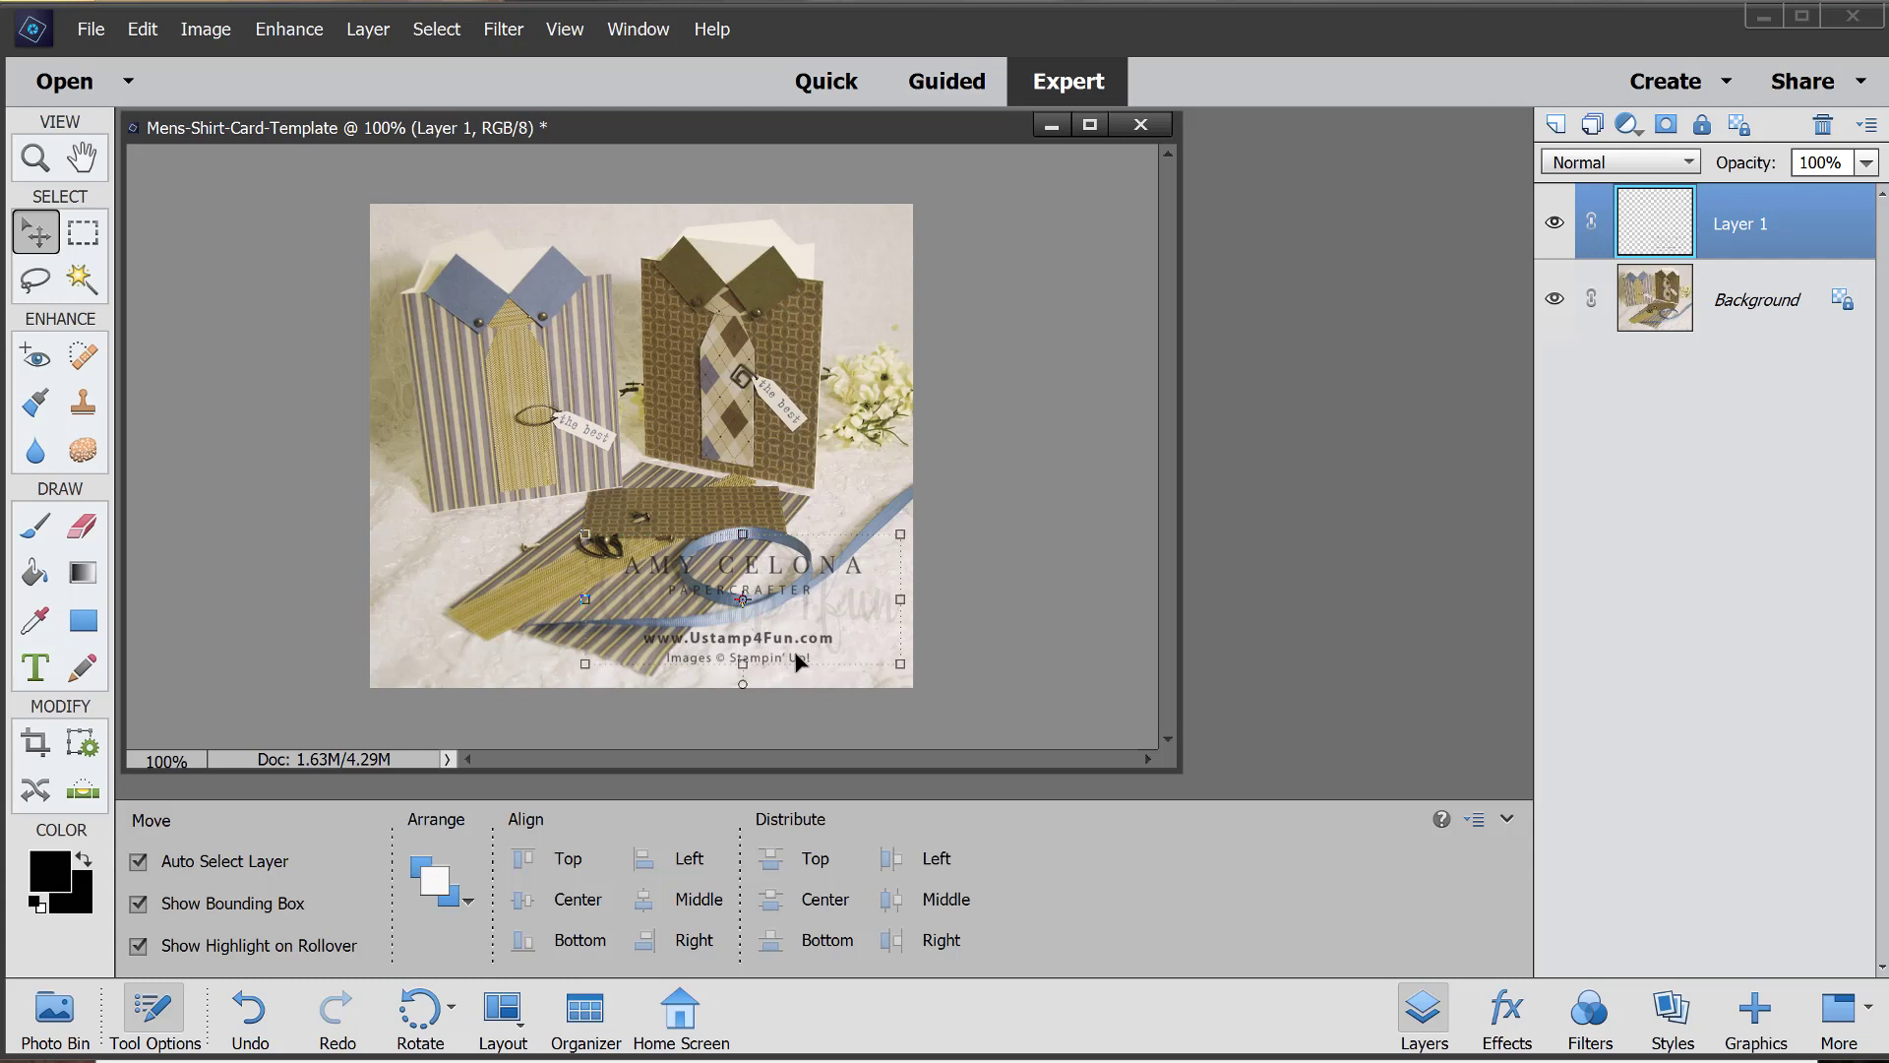
{"action": "left_click", "coordinate": [835, 642]}
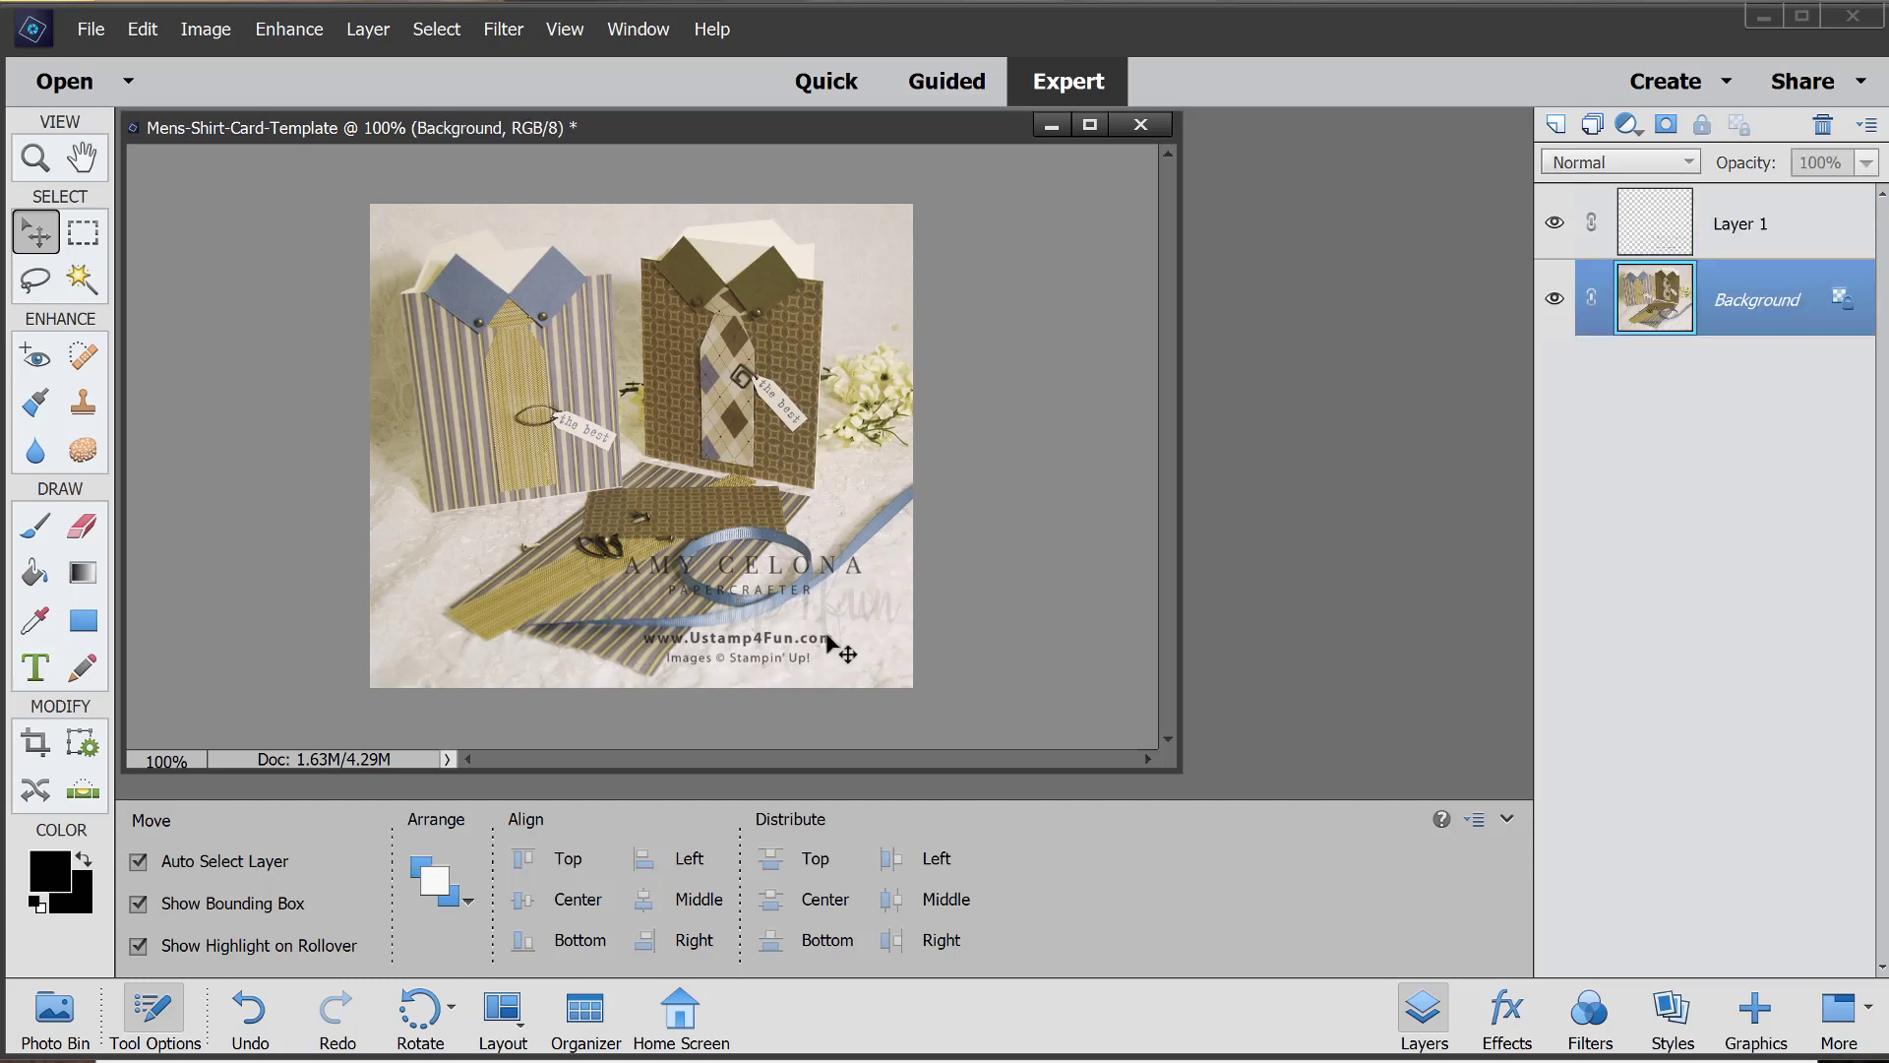
{"action": "left_click", "coordinate": [834, 644]}
{"action": "left_click", "coordinate": [826, 661]}
{"action": "mouse_move", "coordinate": [781, 656]}
{"action": "left_mouse_down"}
{"action": "mouse_move", "coordinate": [757, 672]}
{"action": "mouse_move", "coordinate": [786, 659]}
{"action": "left_mouse_up"}
{"action": "left_click", "coordinate": [771, 653]}
{"action": "left_click", "coordinate": [773, 649]}
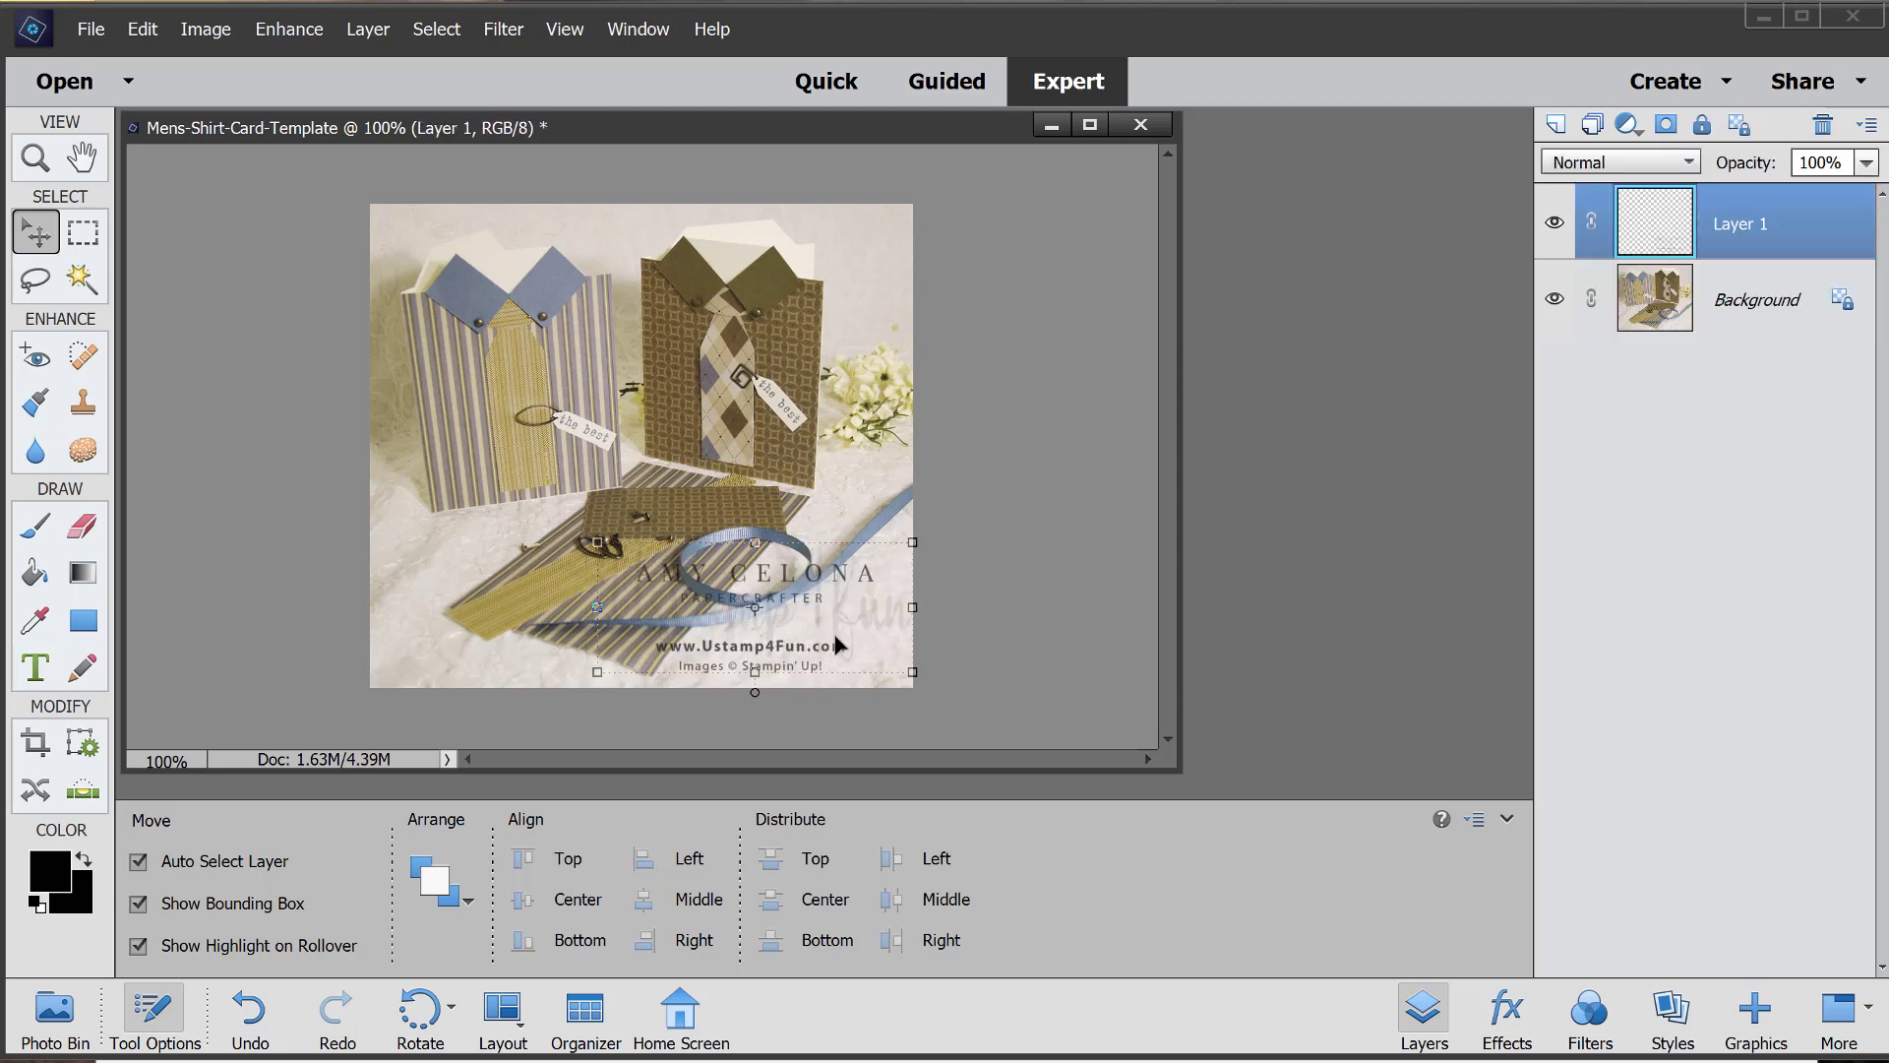
{"action": "left_click_drag", "start_coordinate": [843, 653], "coordinate": [826, 649]}
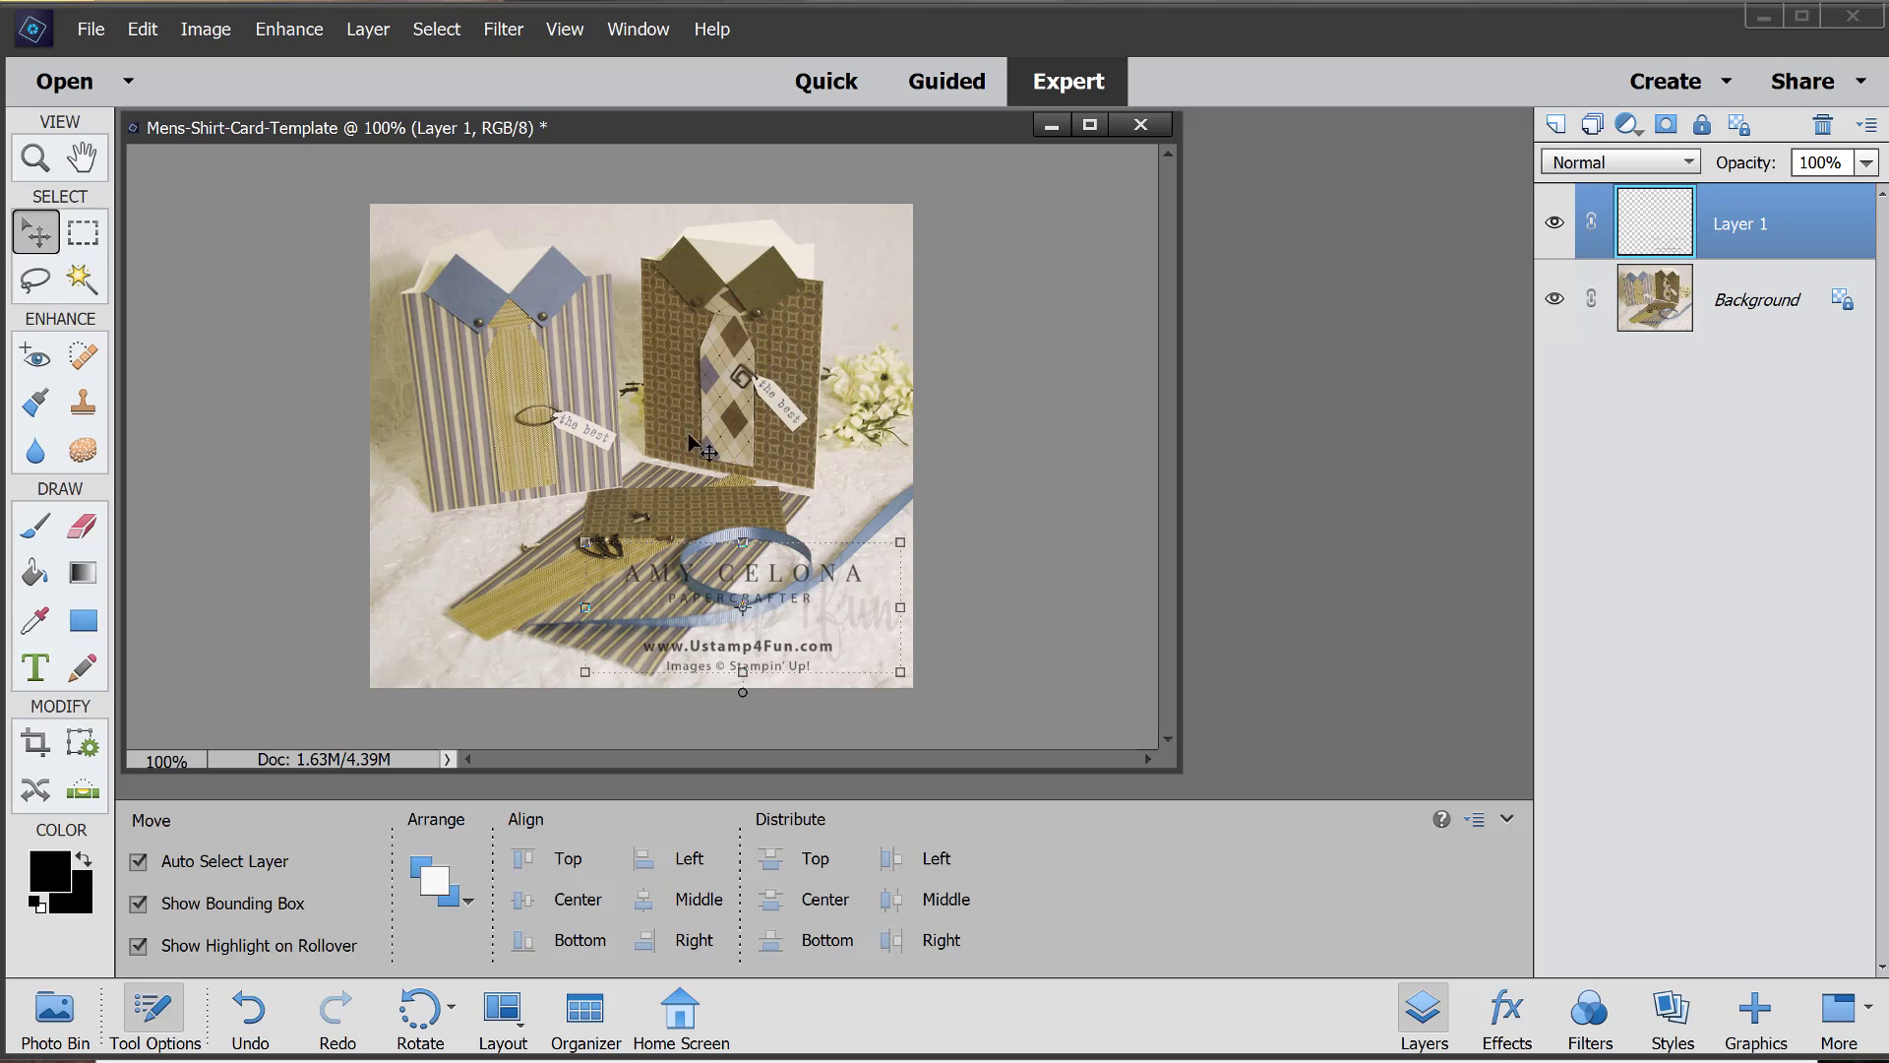
Step: Deselect the watermark, then hide and show Layer 1 to compare the photo with and without it
{"action": "left_click", "coordinate": [824, 512]}
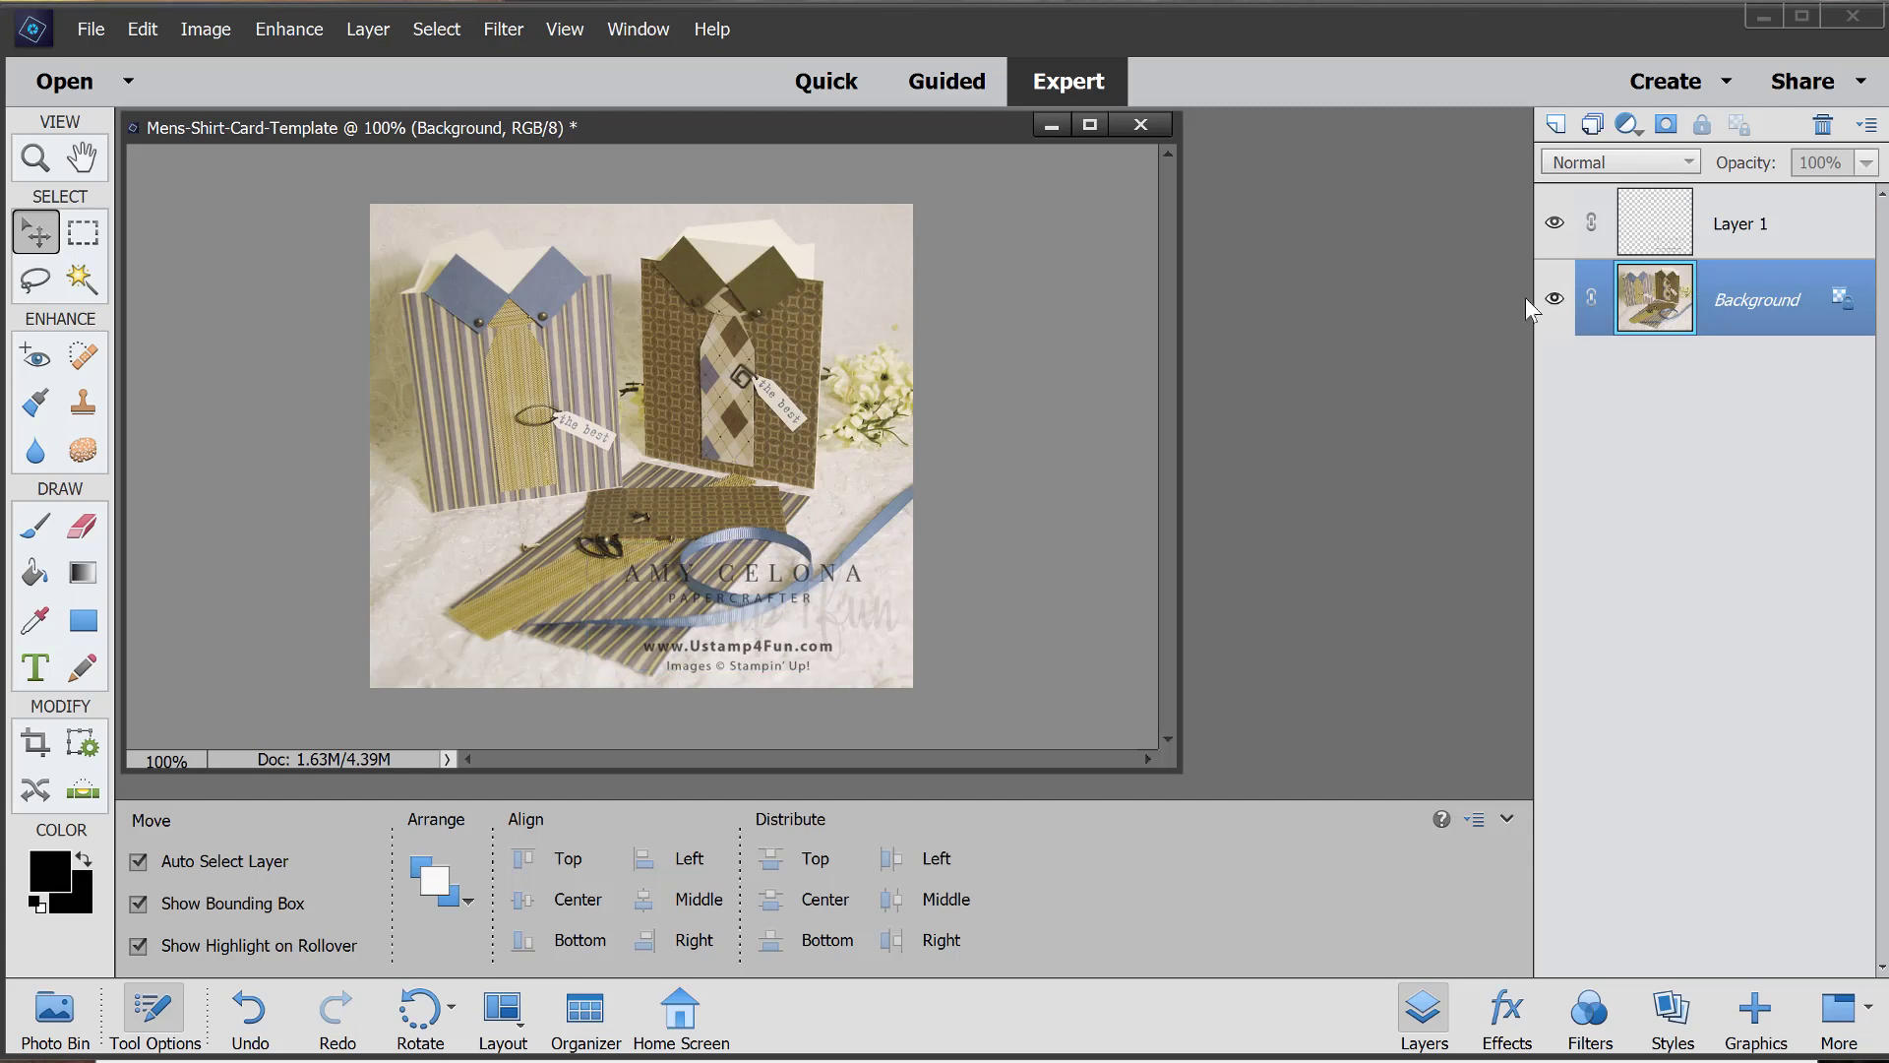
{"action": "left_click", "coordinate": [1554, 222]}
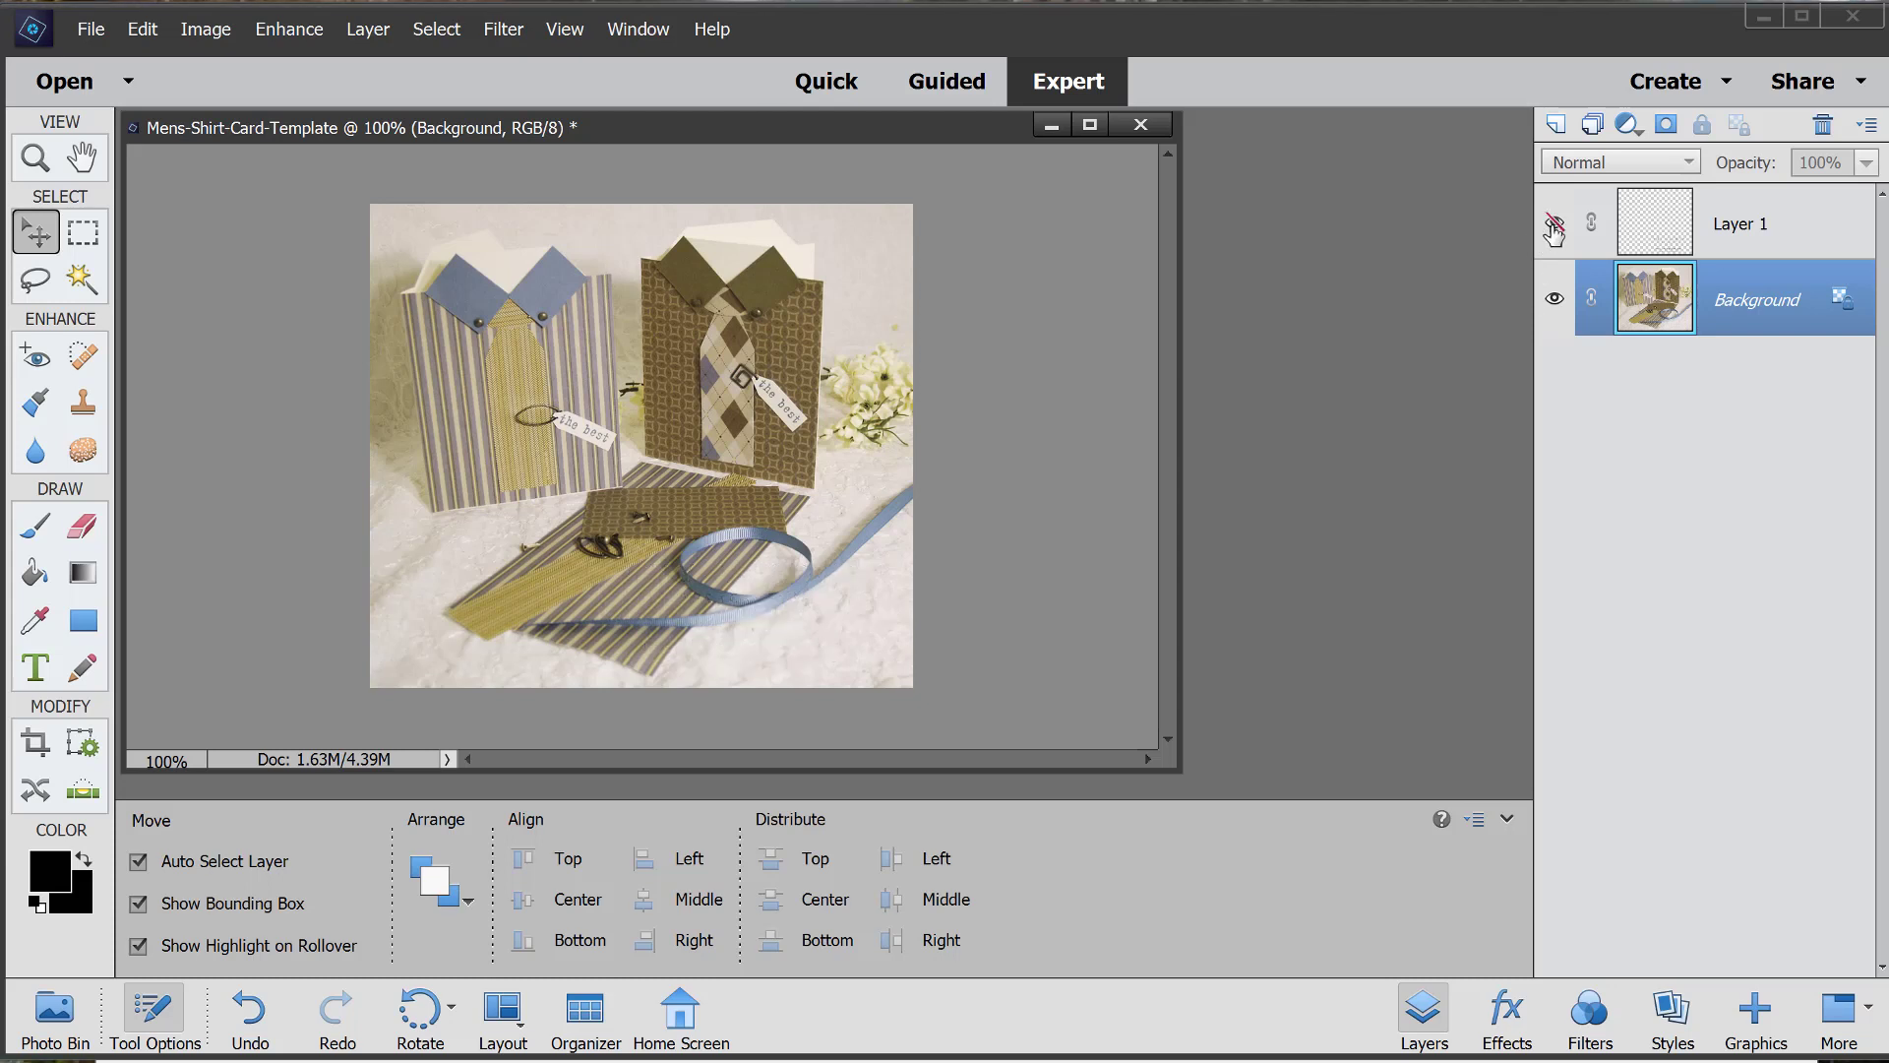
{"action": "left_click", "coordinate": [1554, 222]}
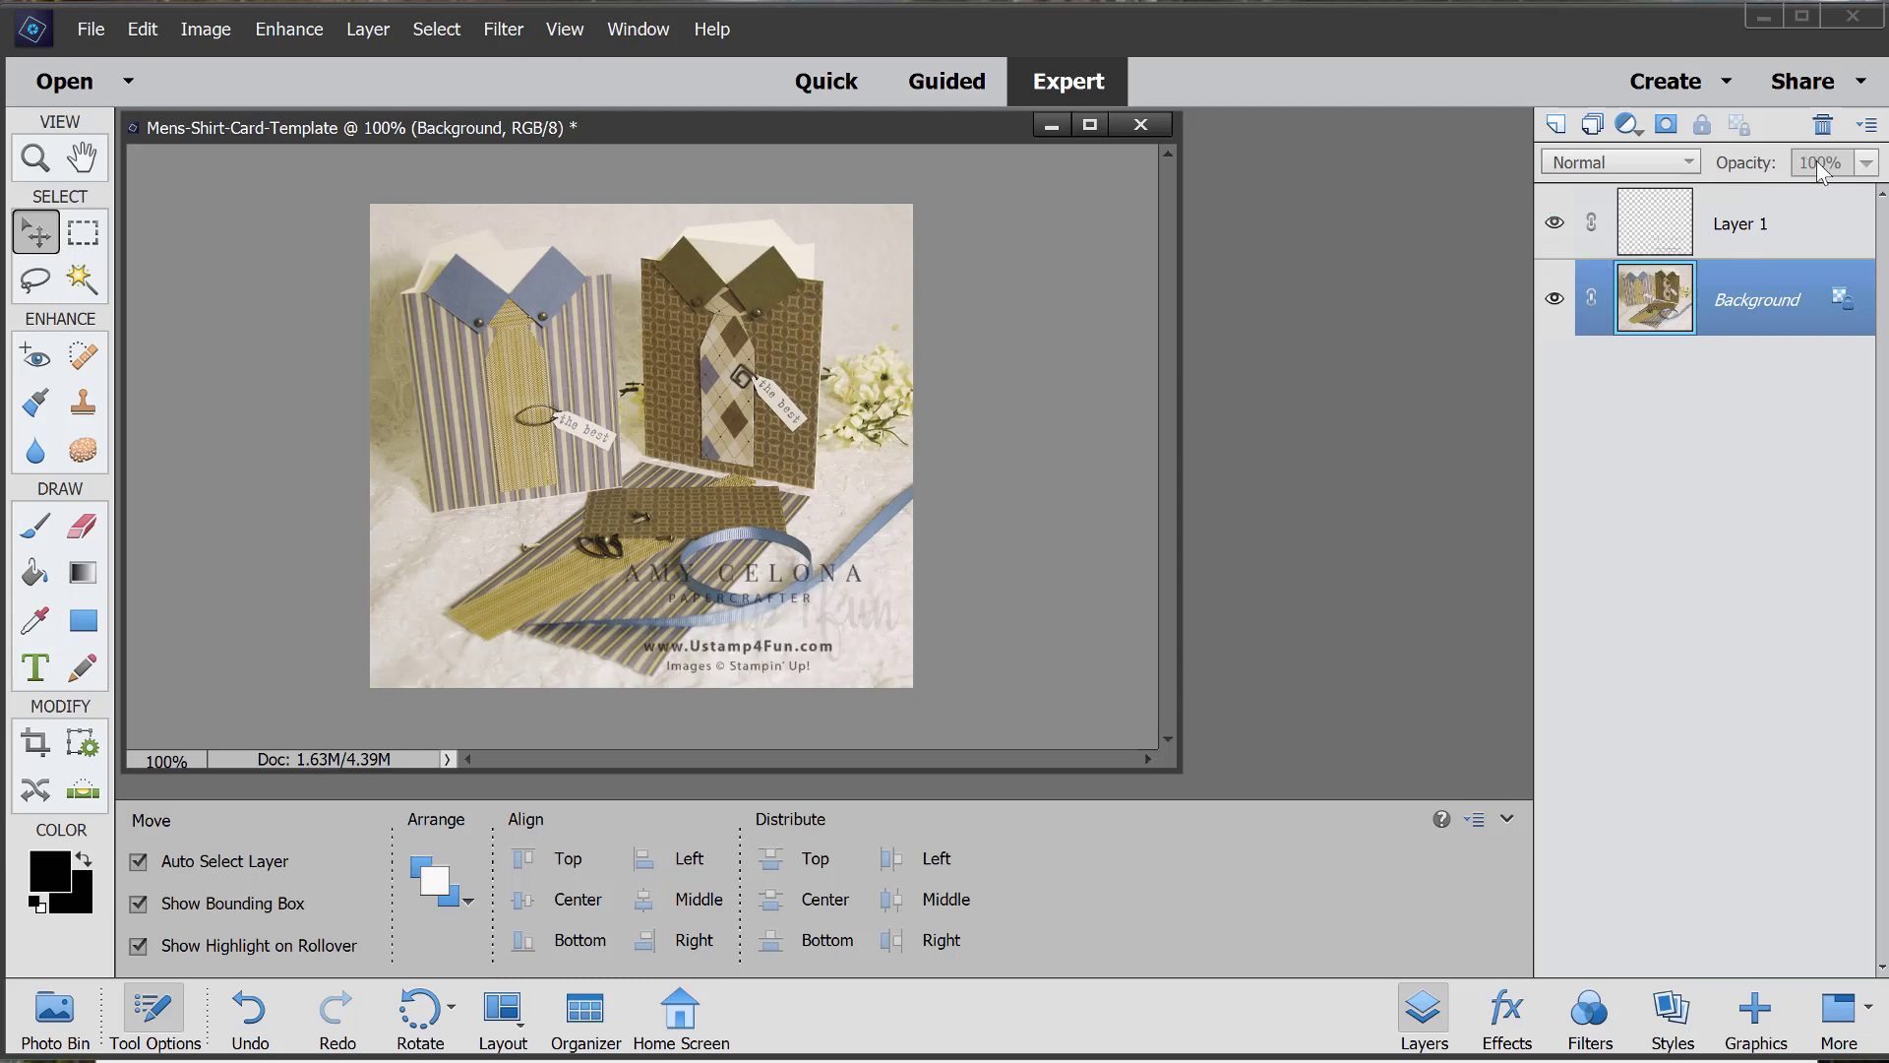
Step: Set the opacity of watermark Layer 1 to 70%
{"action": "left_click", "coordinate": [1786, 226]}
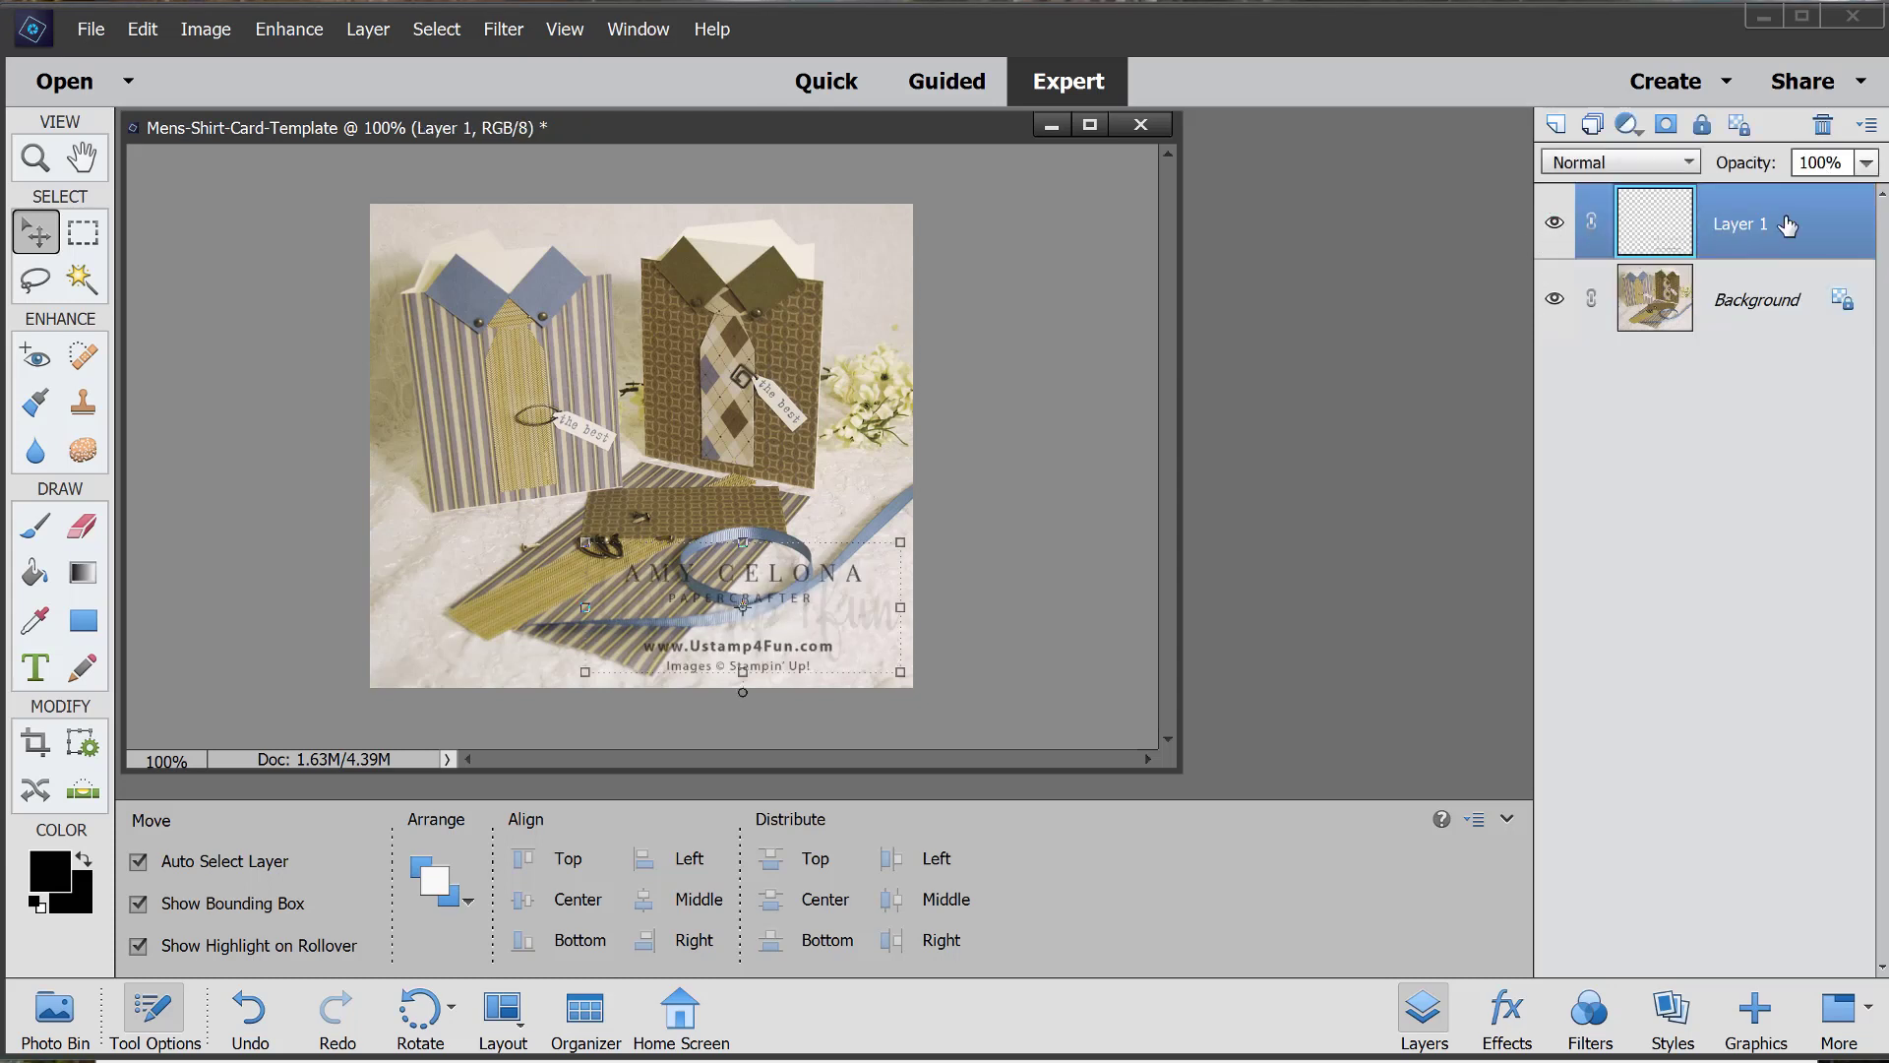
{"action": "left_click", "coordinate": [1866, 163]}
{"action": "left_click_drag", "start_coordinate": [1842, 193], "coordinate": [1817, 193]}
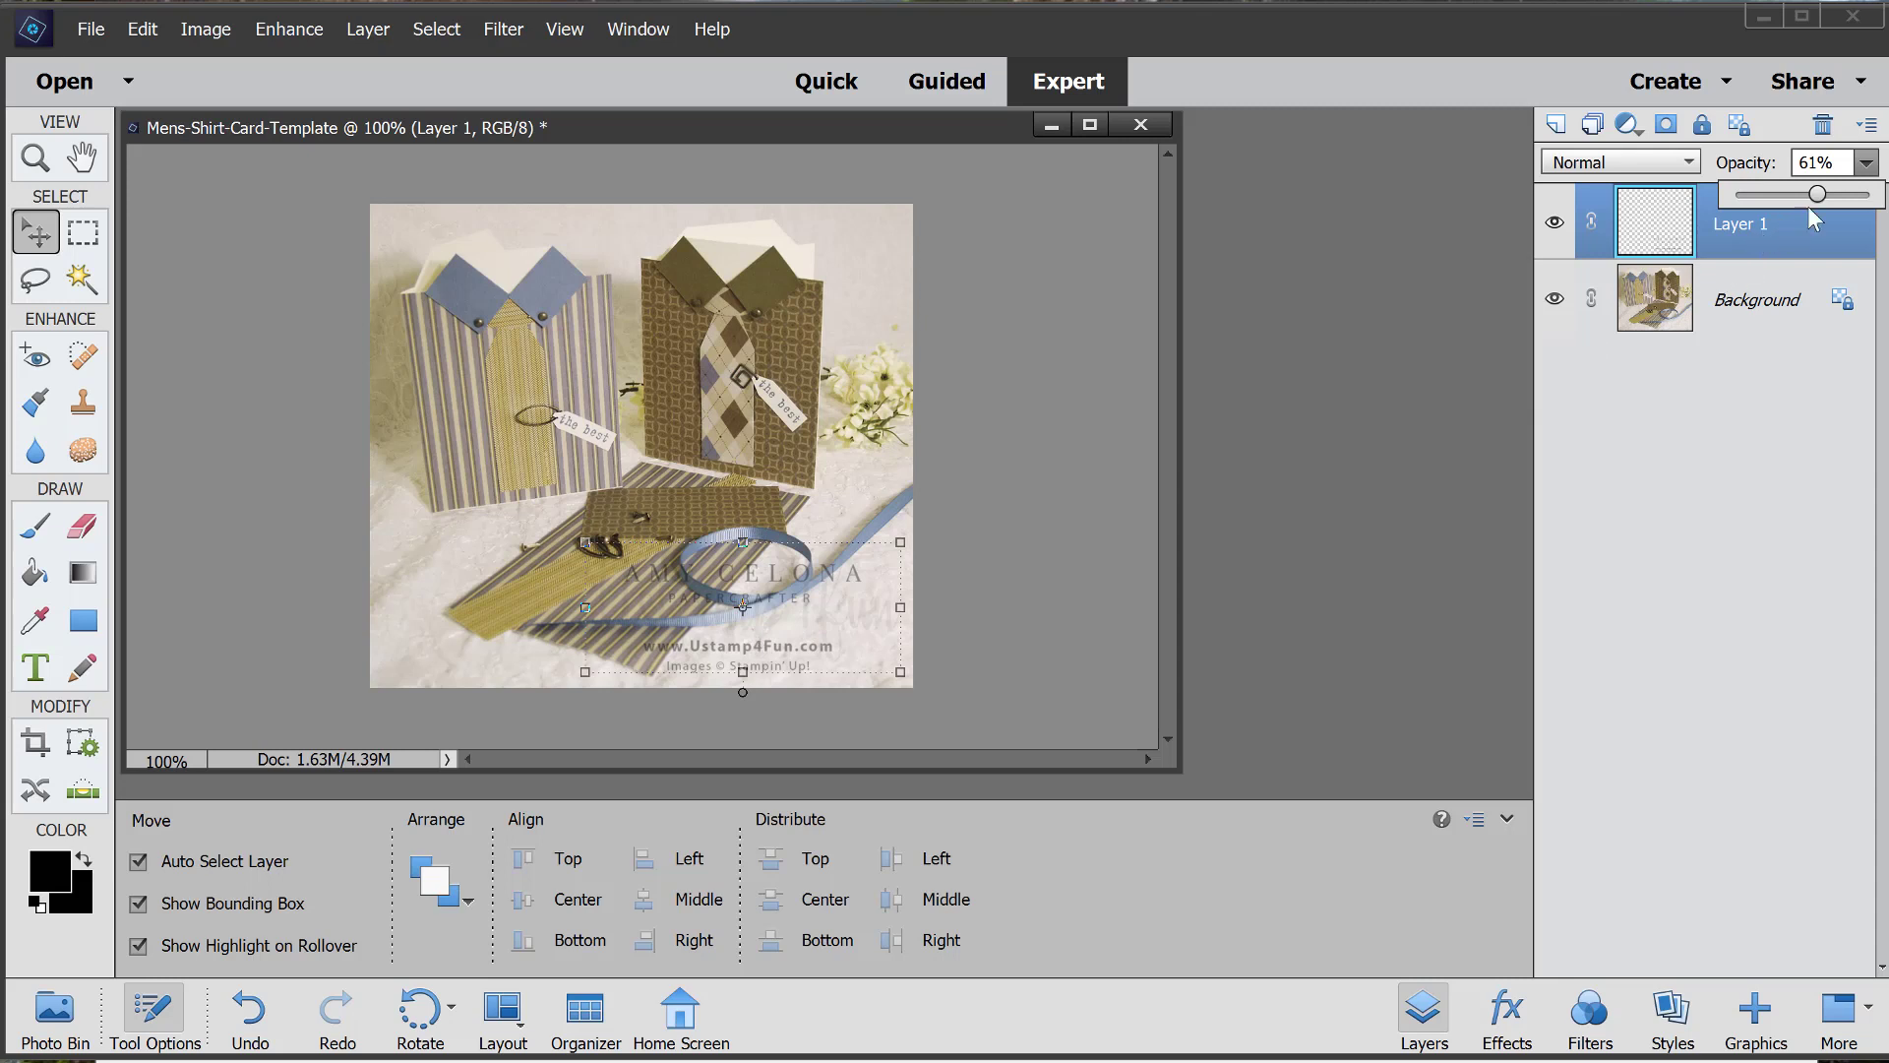
{"action": "left_click_drag", "start_coordinate": [1817, 194], "coordinate": [1832, 195]}
Step: Save the watermarked photo for web as a Medium, quality 40 JPEG named Mens-Shirt-Card-Template.jpg in the Cornerstone Content folder
{"action": "left_click", "coordinate": [92, 30]}
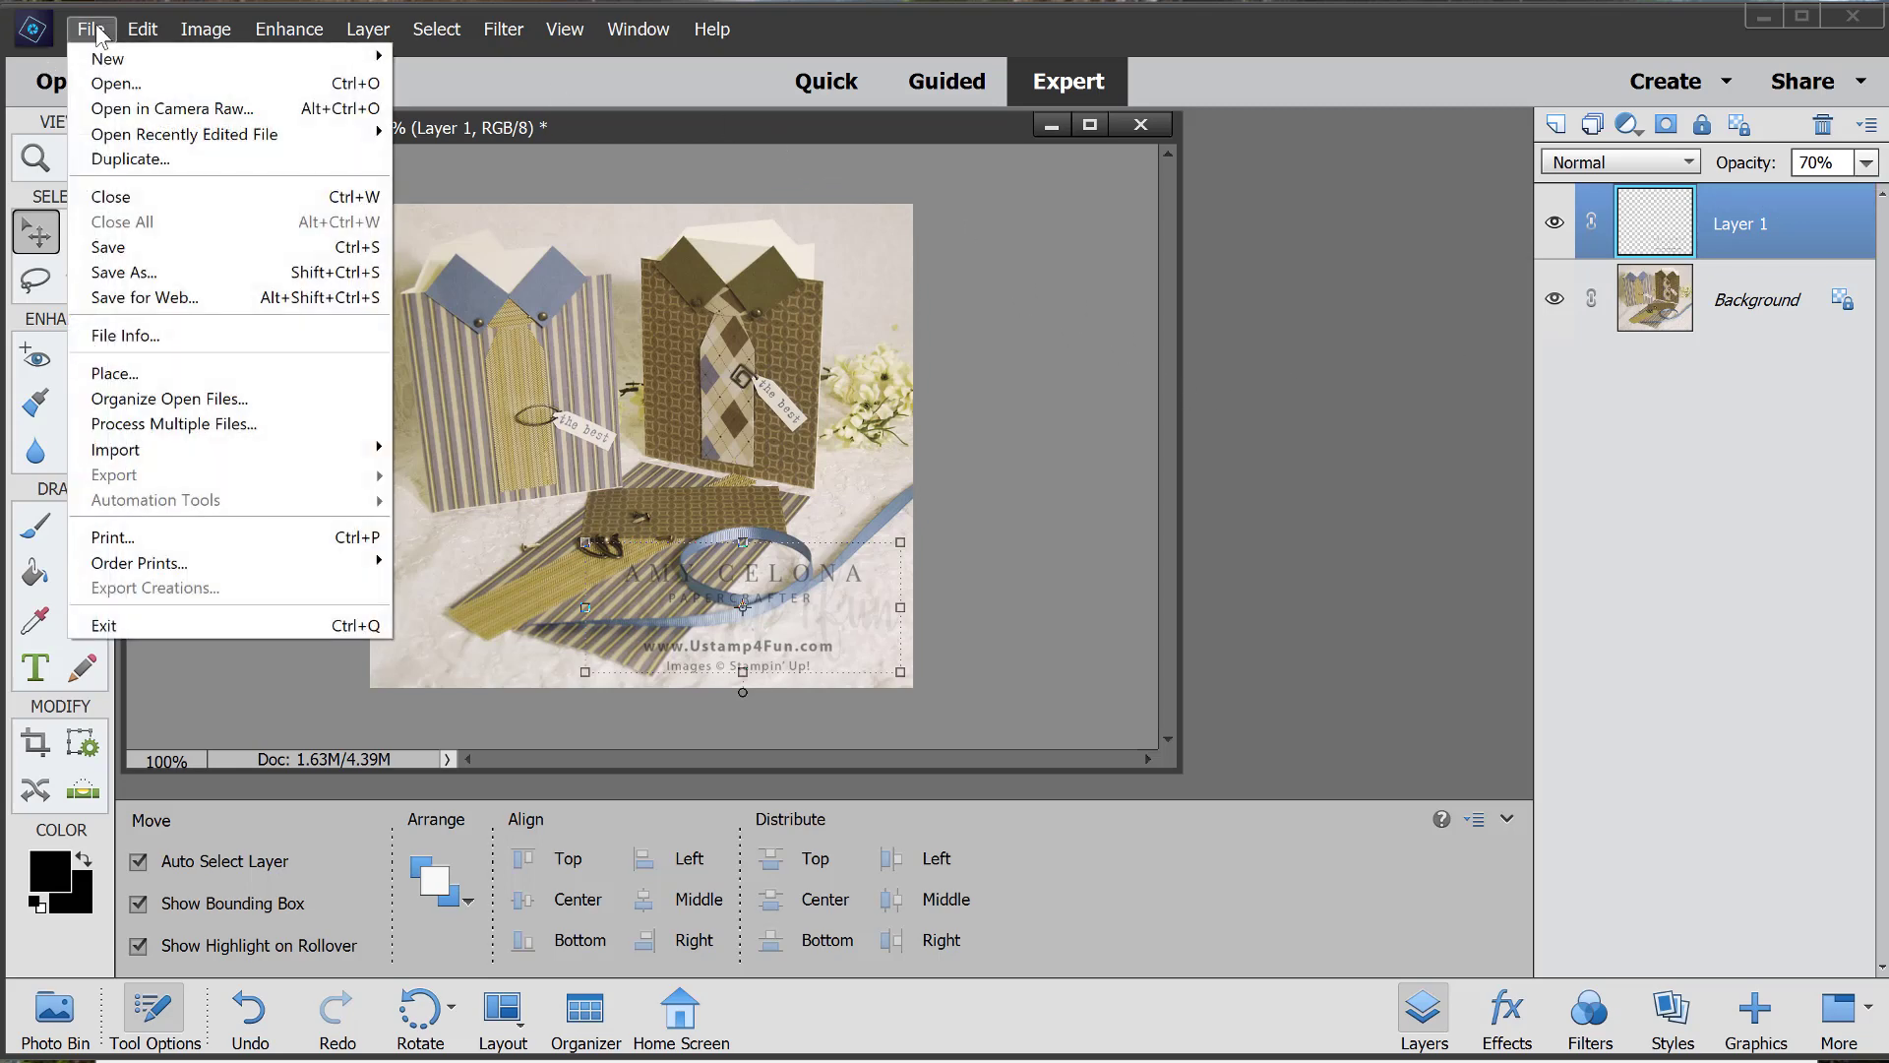
{"action": "left_click", "coordinate": [126, 300]}
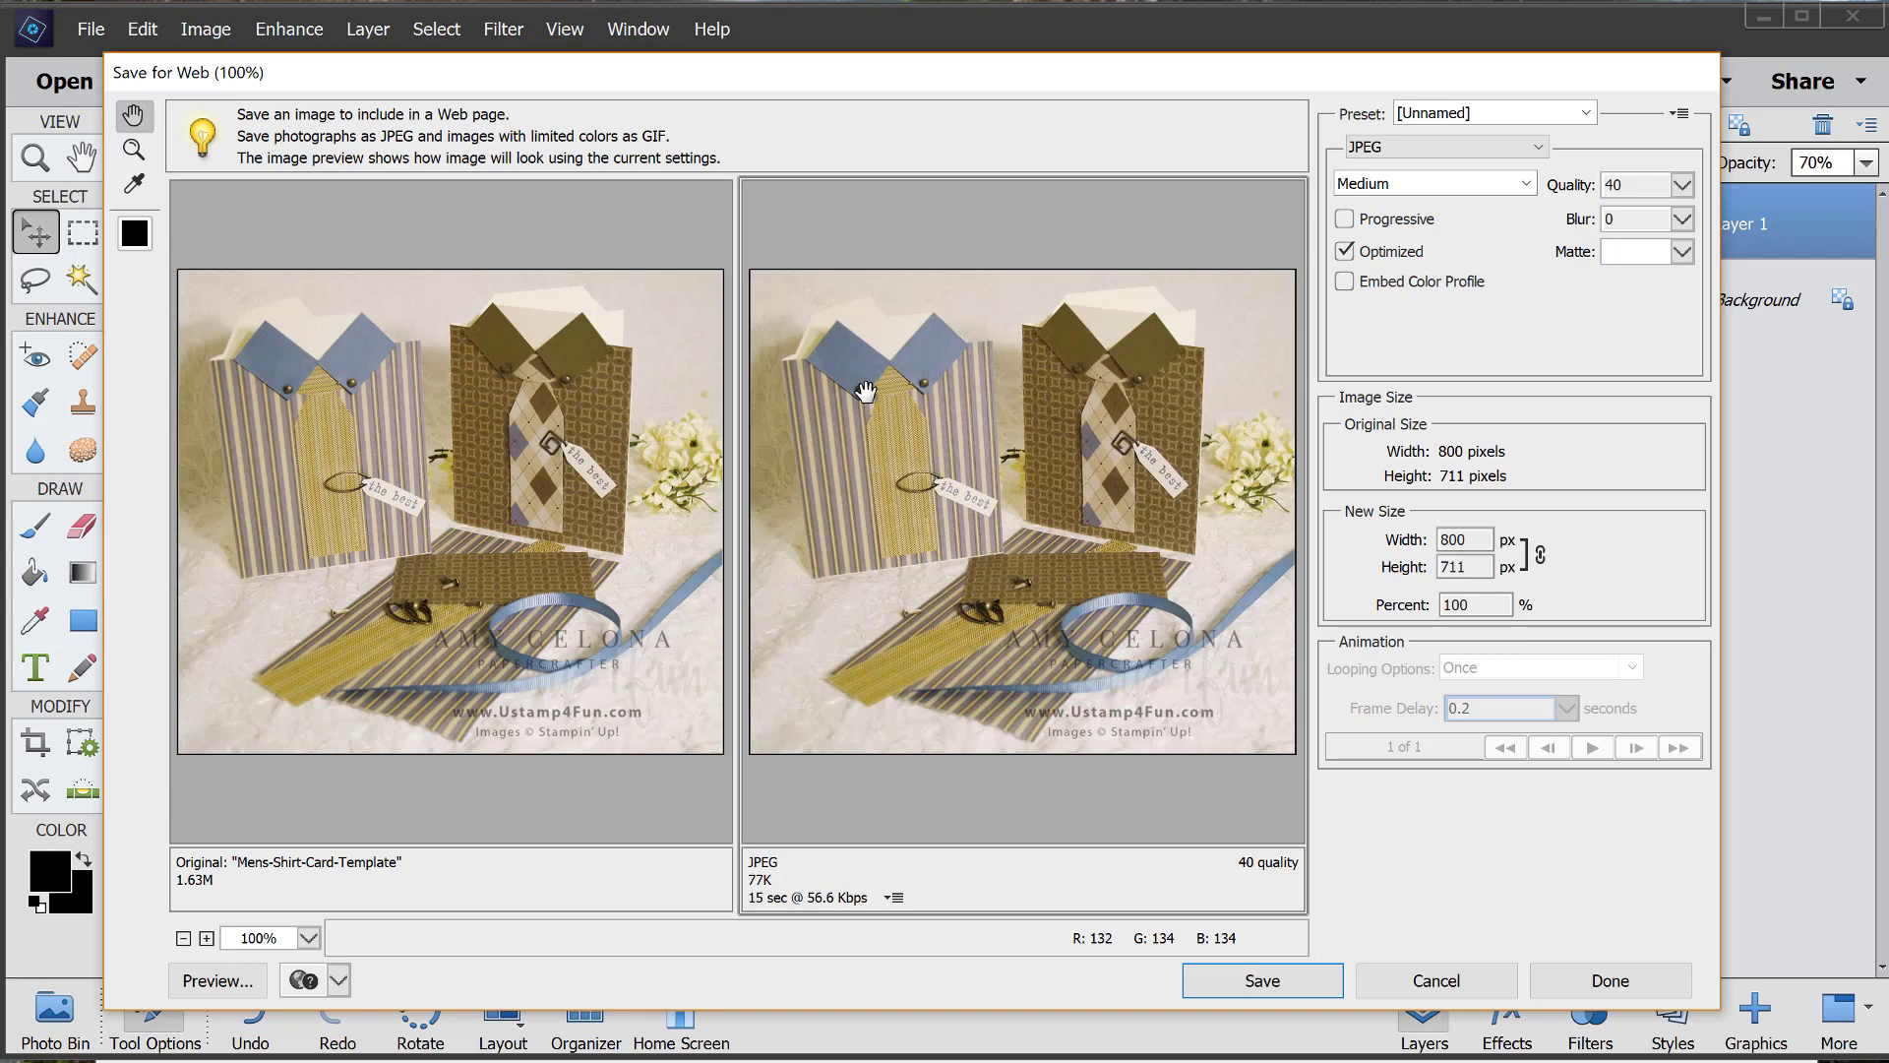
{"action": "left_click", "coordinate": [1355, 150]}
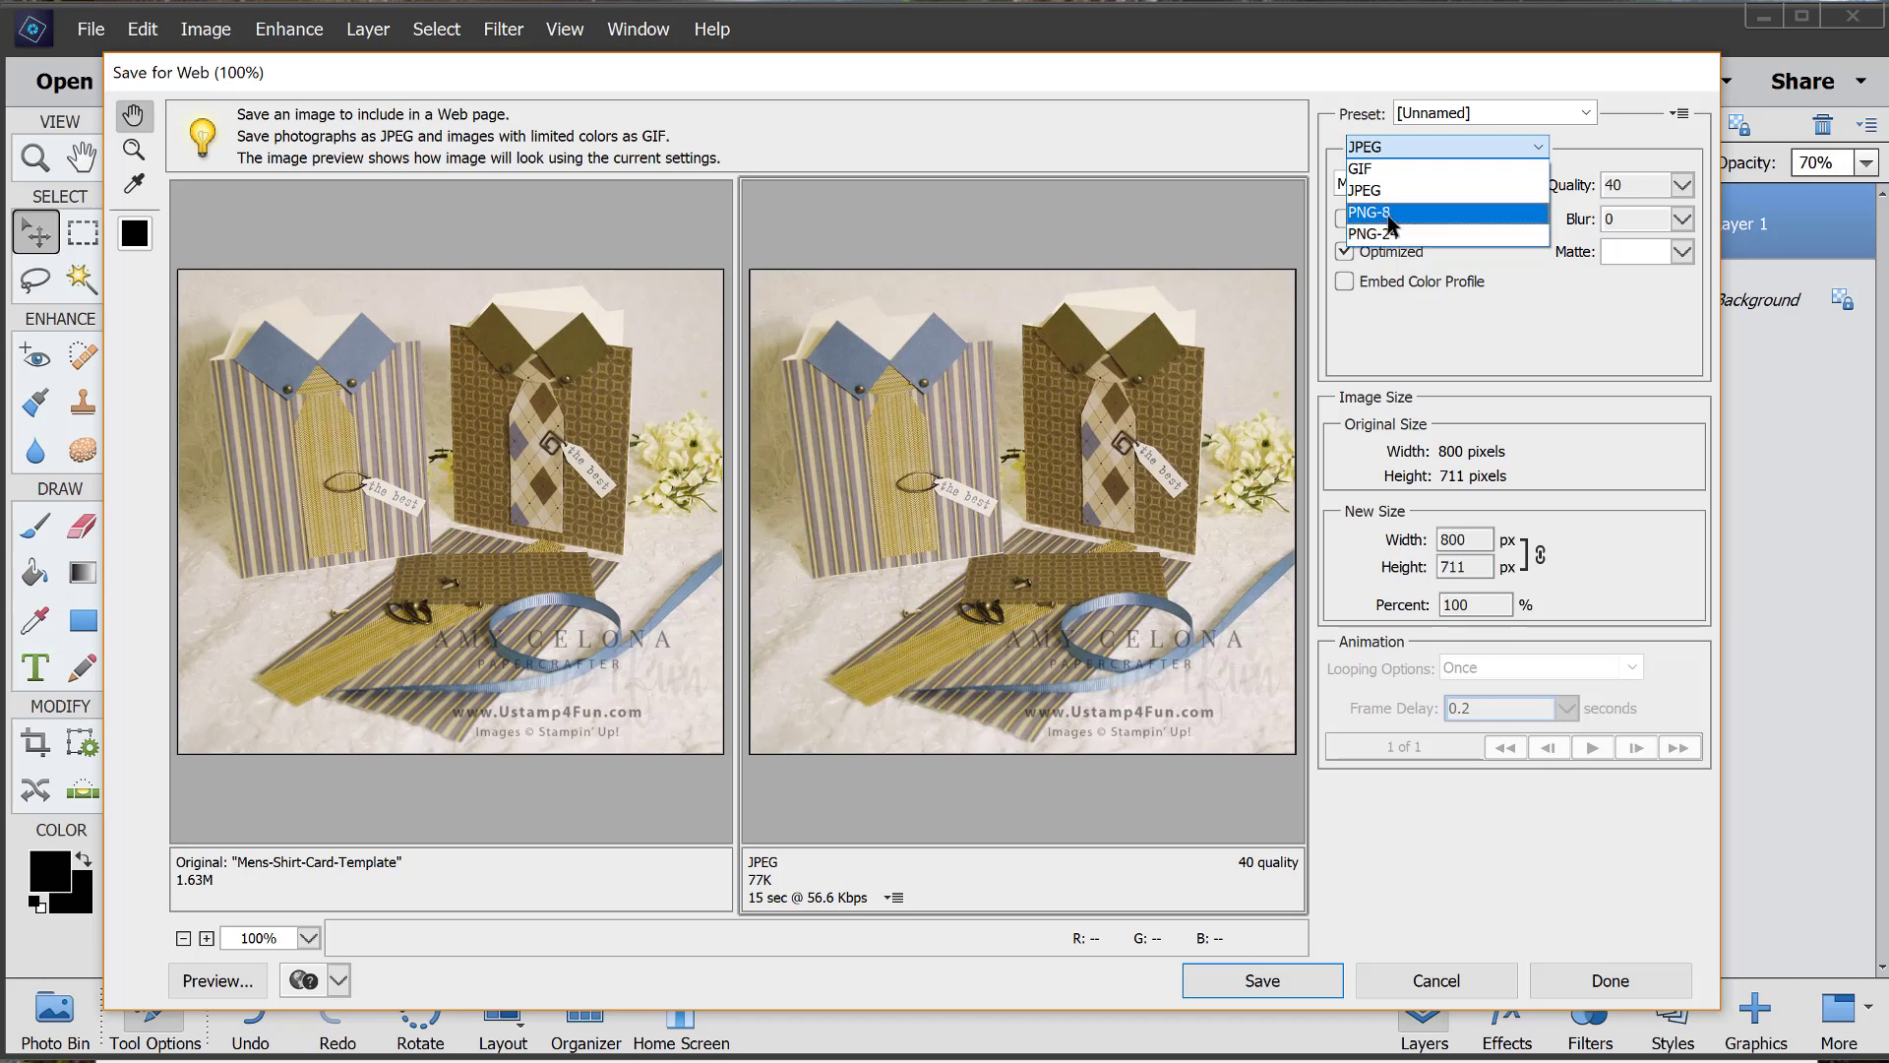
{"action": "left_click", "coordinate": [1395, 146]}
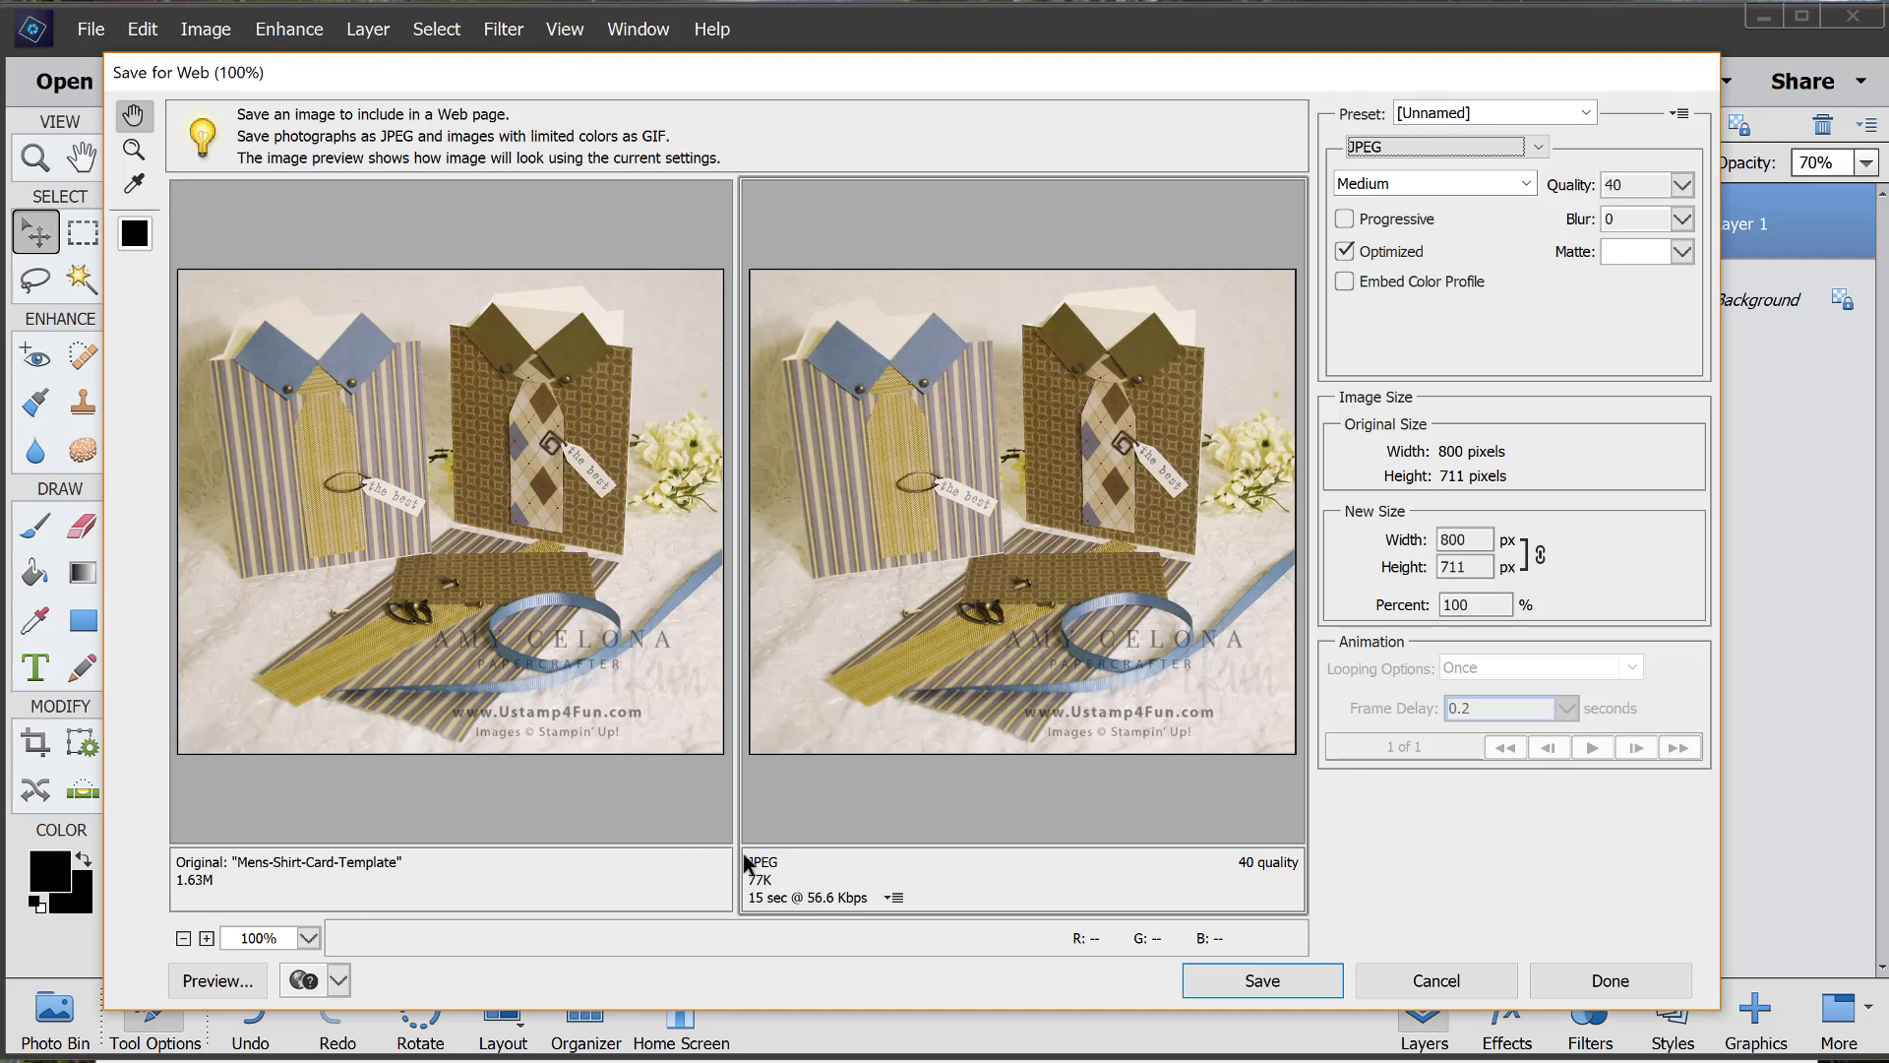
{"action": "left_click", "coordinate": [1618, 183]}
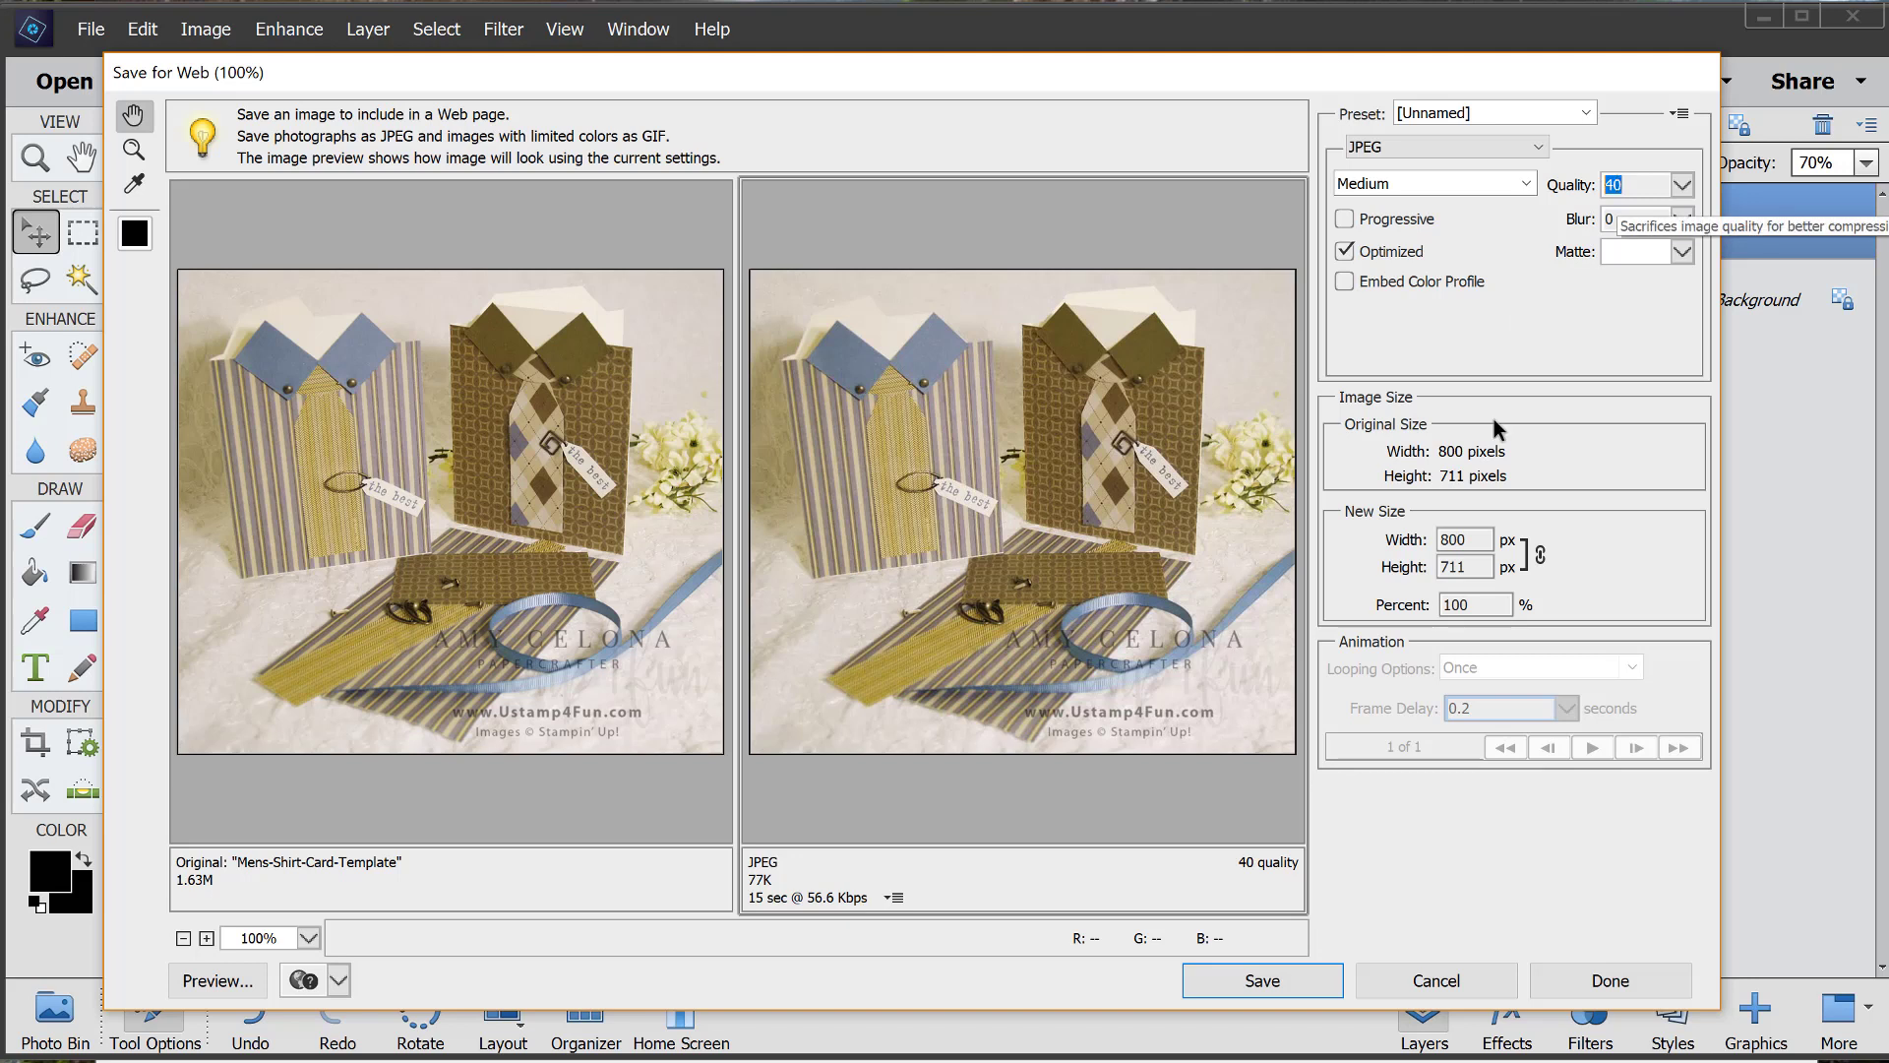
{"action": "left_click", "coordinate": [1242, 981]}
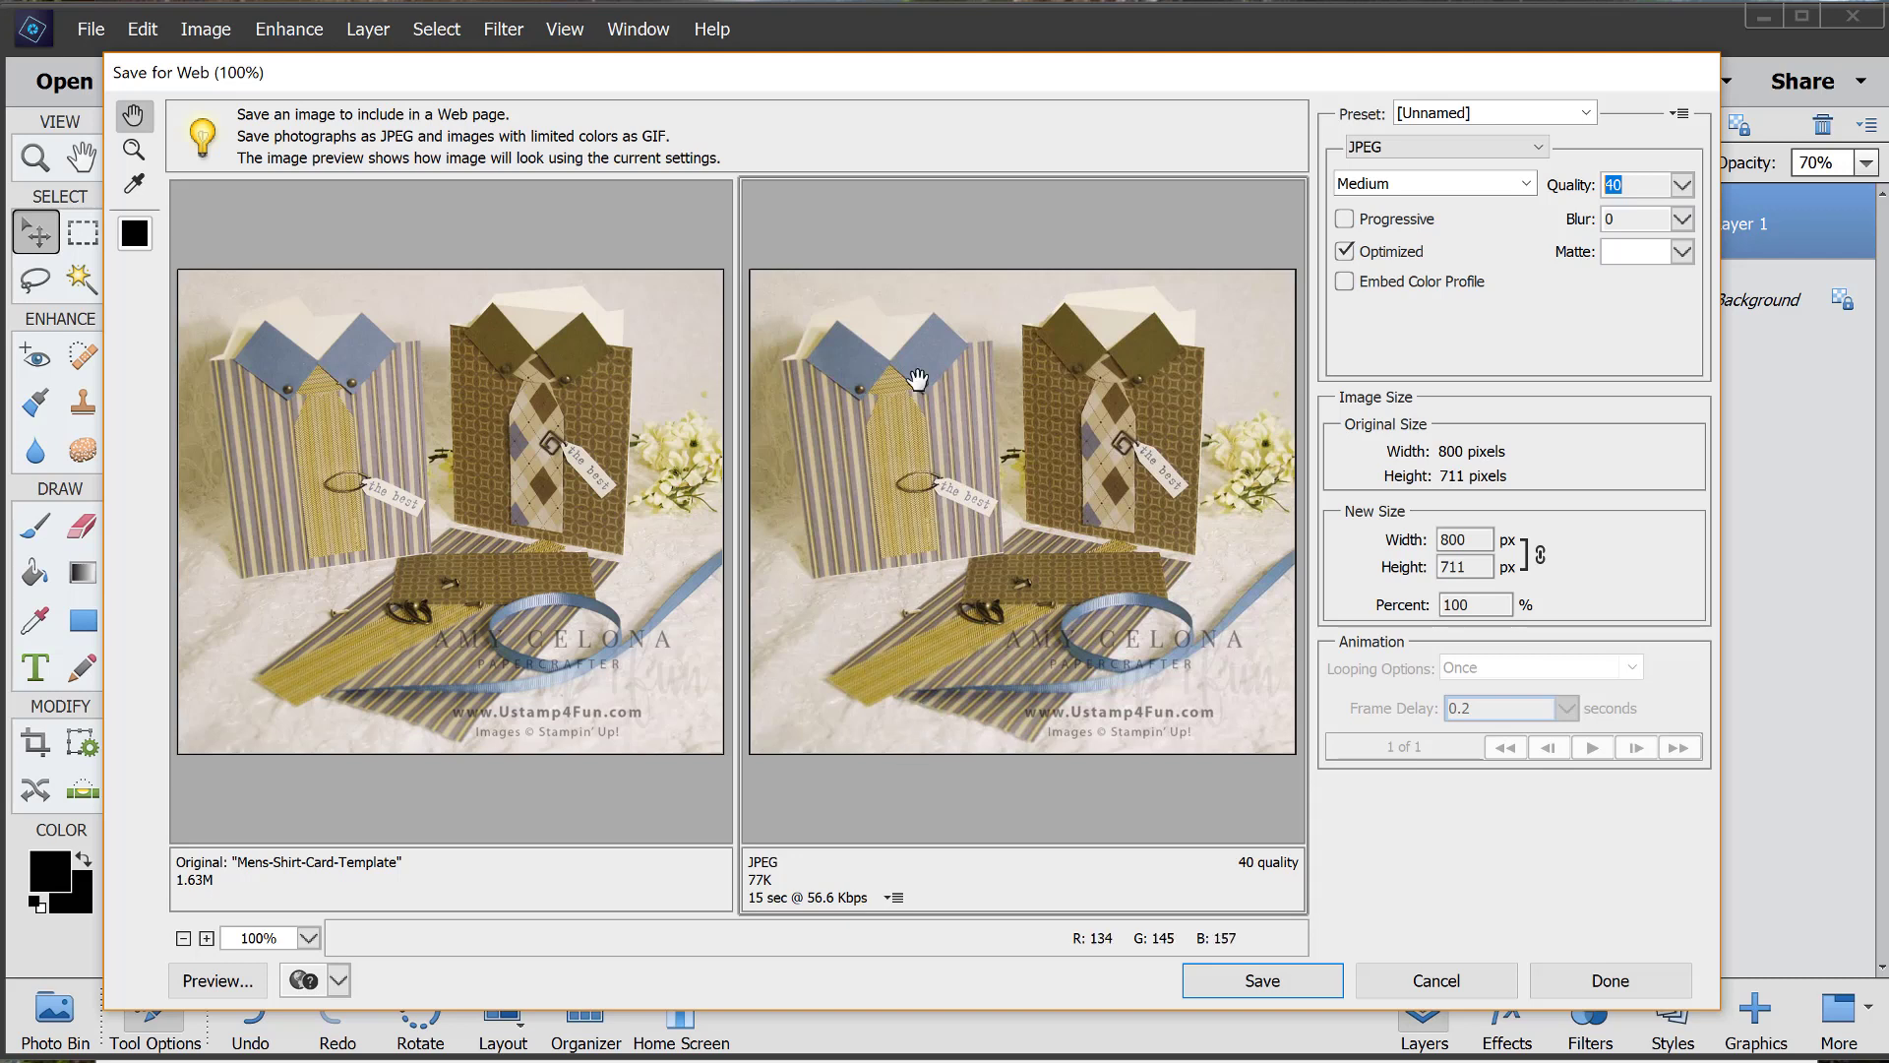
{"action": "left_click", "coordinate": [1289, 986]}
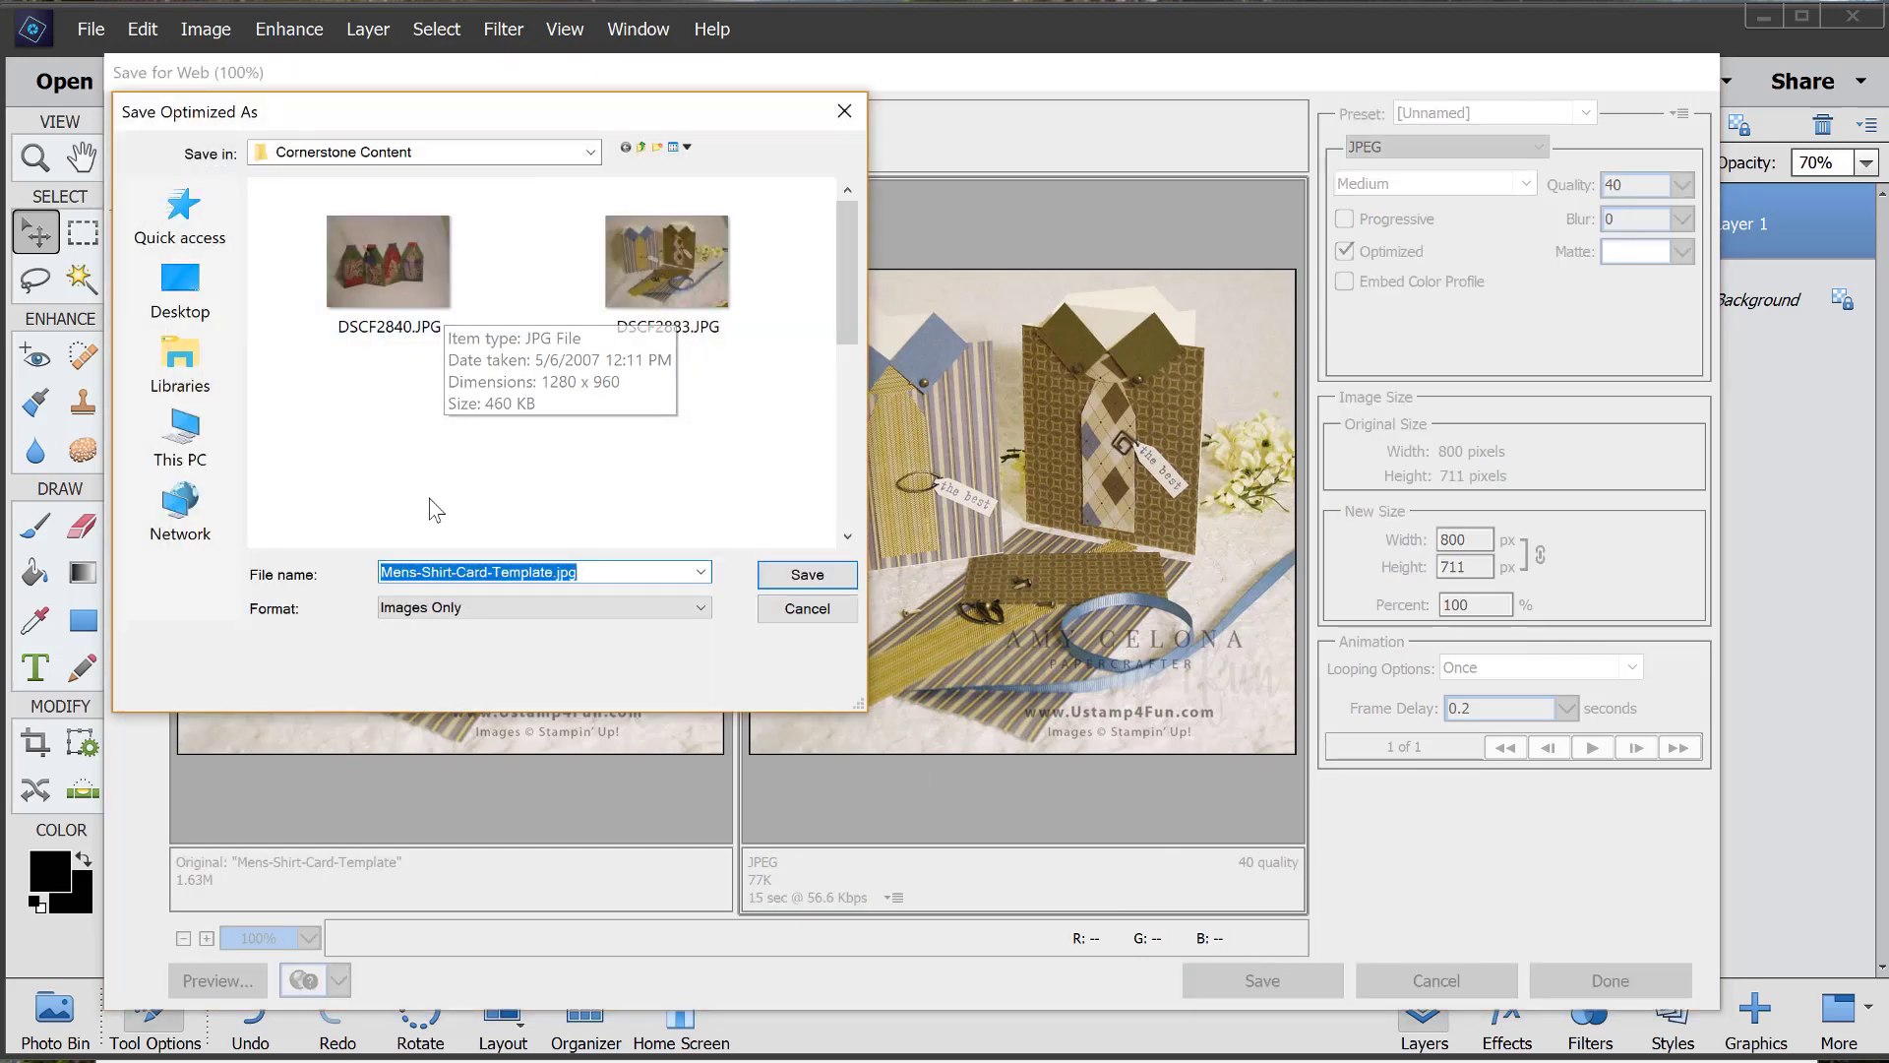
{"action": "left_click", "coordinate": [808, 580]}
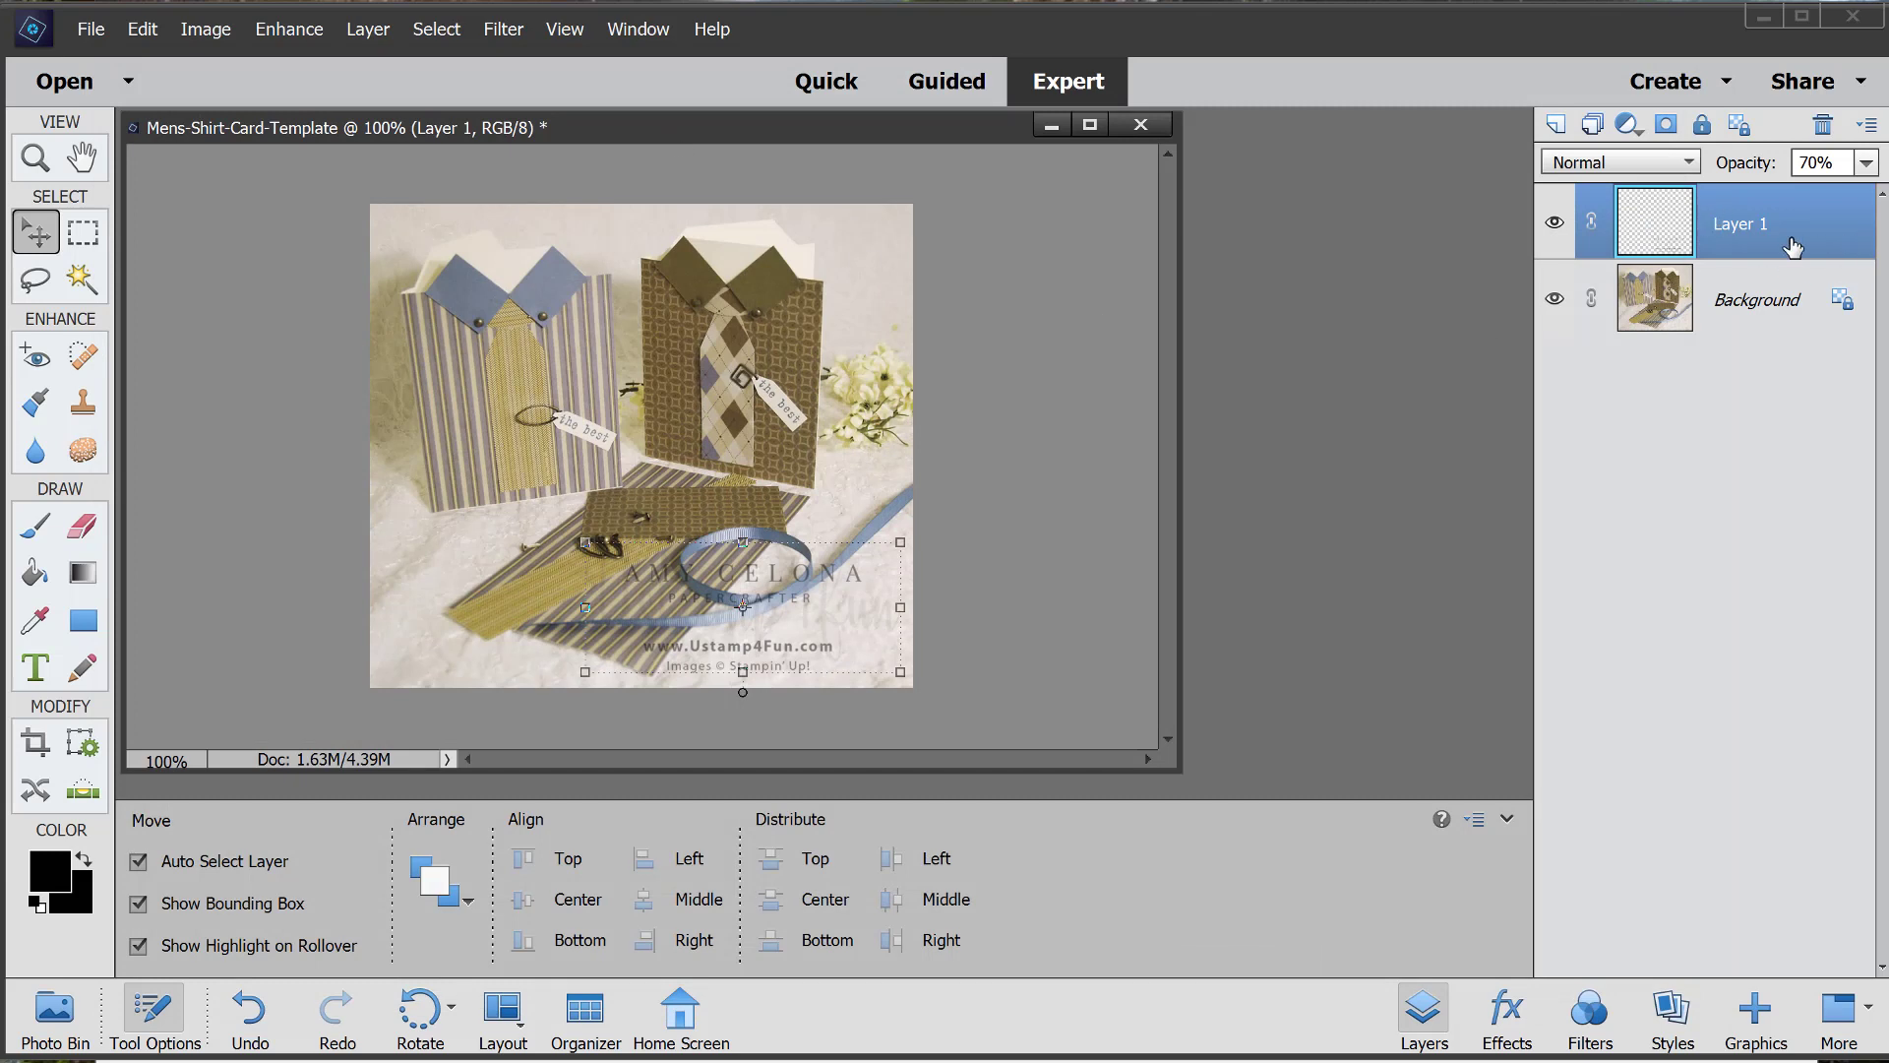
Step: Close the photo and save its changes with layers as Mens-Shirt-Card-Template.psd in the Cornerstone Content folder
{"action": "left_click", "coordinate": [1139, 127]}
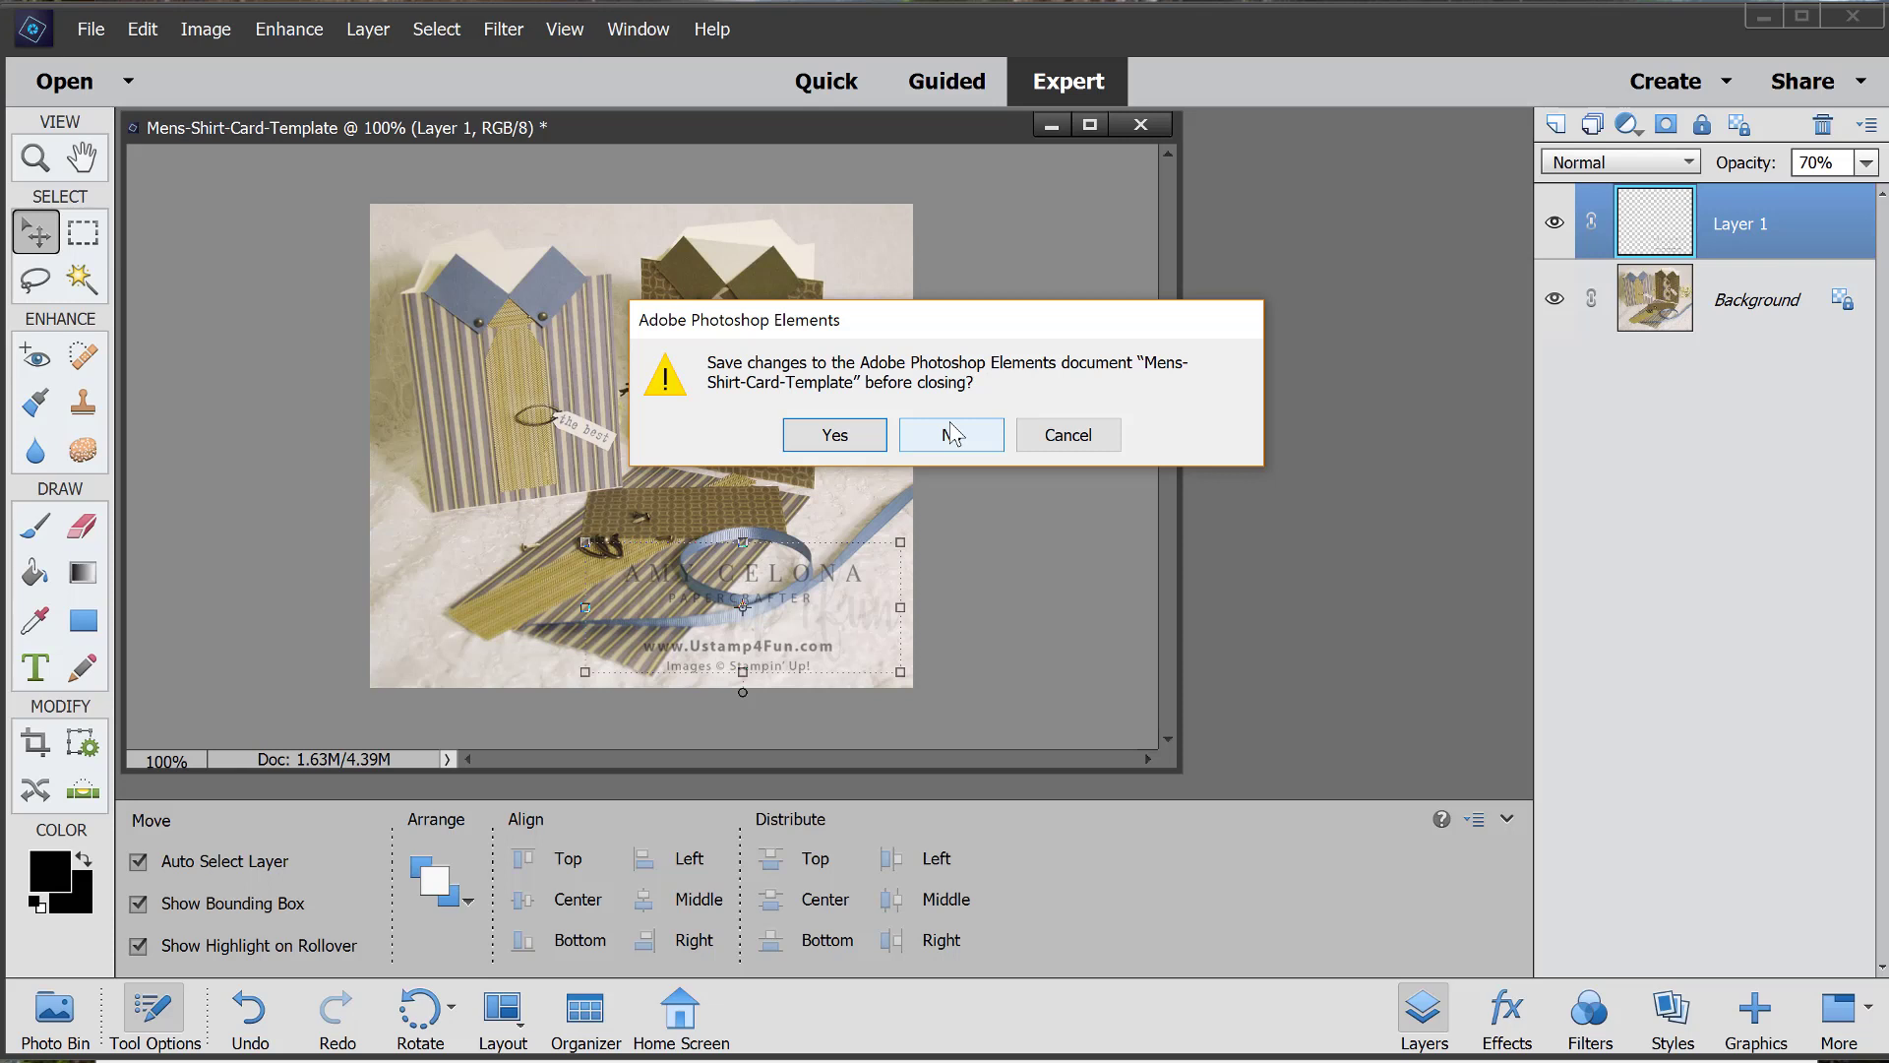
{"action": "left_click", "coordinate": [824, 435]}
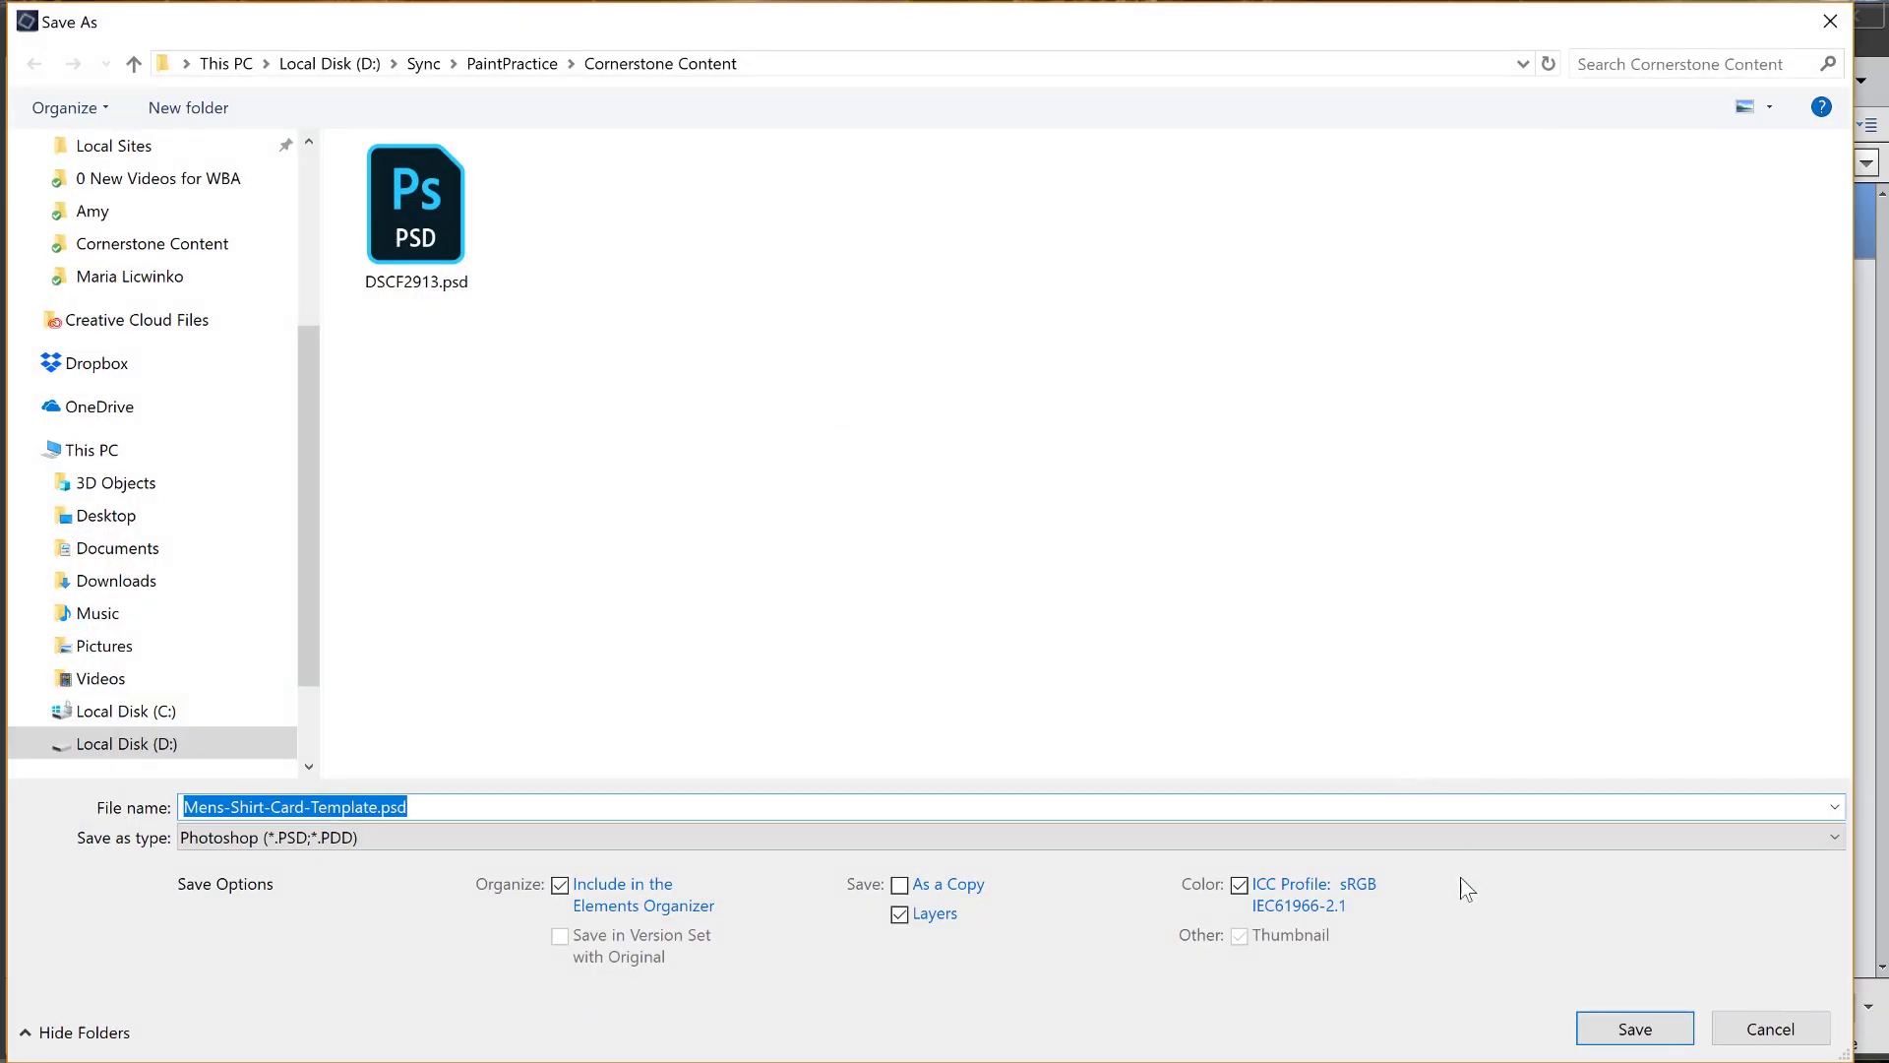
{"action": "left_click", "coordinate": [1601, 1026]}
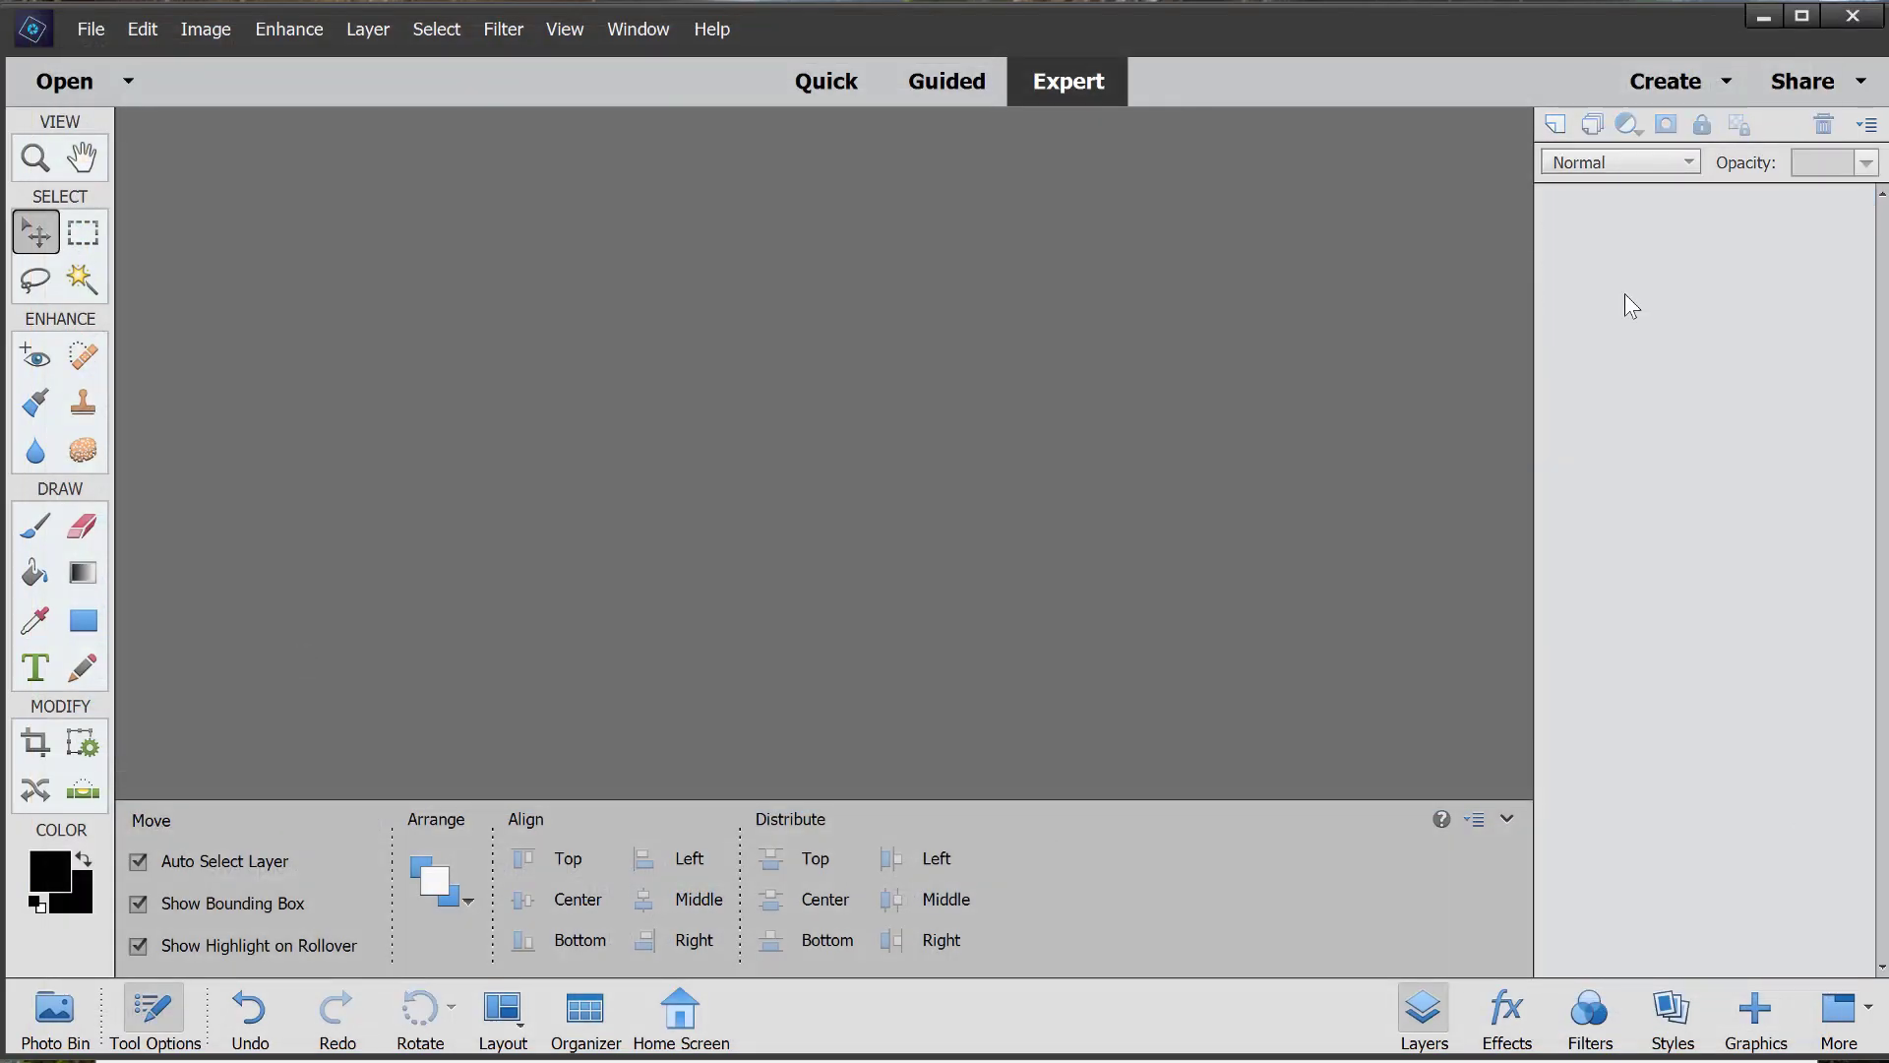